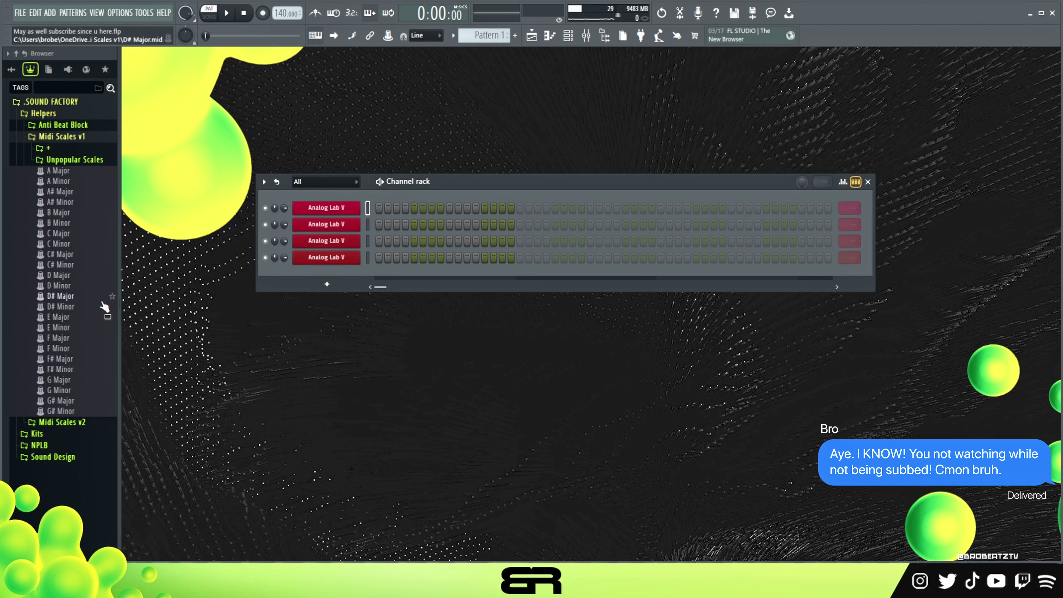
- Add the B Minor MIDI scale to the channel rack above the Analog Lab V channels and collapse the .SOUND FACTORY folder
{"action": "left_click_drag", "start_coordinate": [59, 223], "coordinate": [315, 192]}
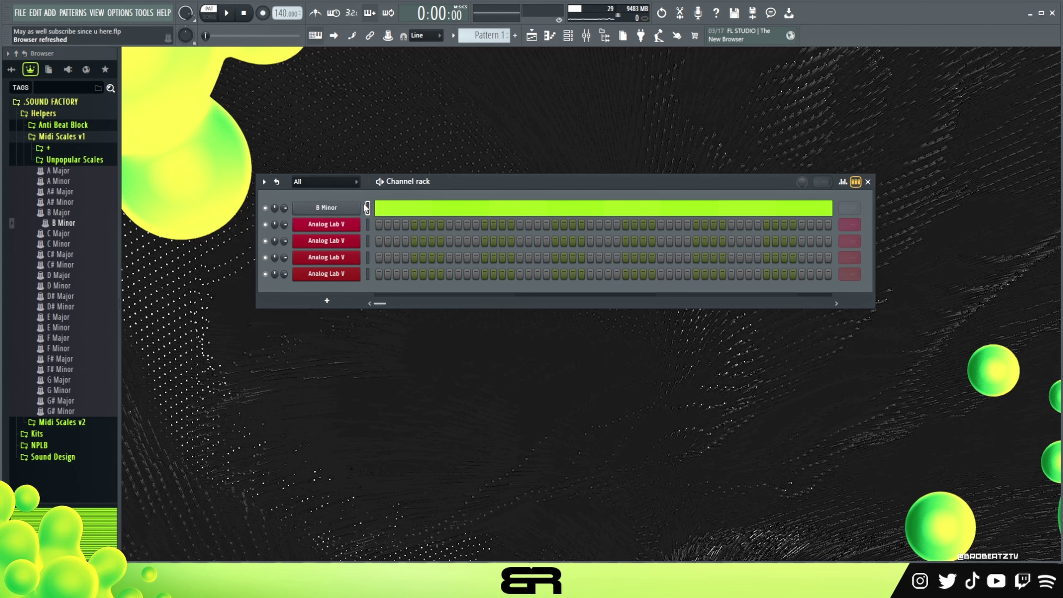
{"action": "left_click", "coordinate": [84, 103]}
- Check the Igloo Bass Sub preset on the last Analog Lab V channel and open that channel's piano roll
{"action": "double_click", "coordinate": [330, 273], "text": "ctrl"}
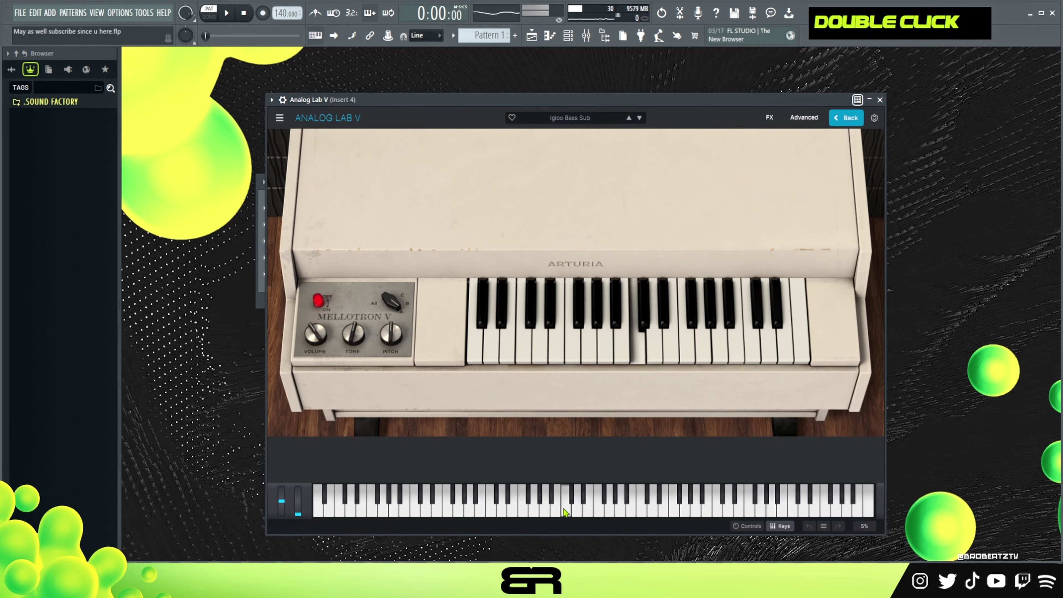
{"action": "left_click", "coordinate": [879, 100]}
{"action": "right_click", "coordinate": [338, 275]}
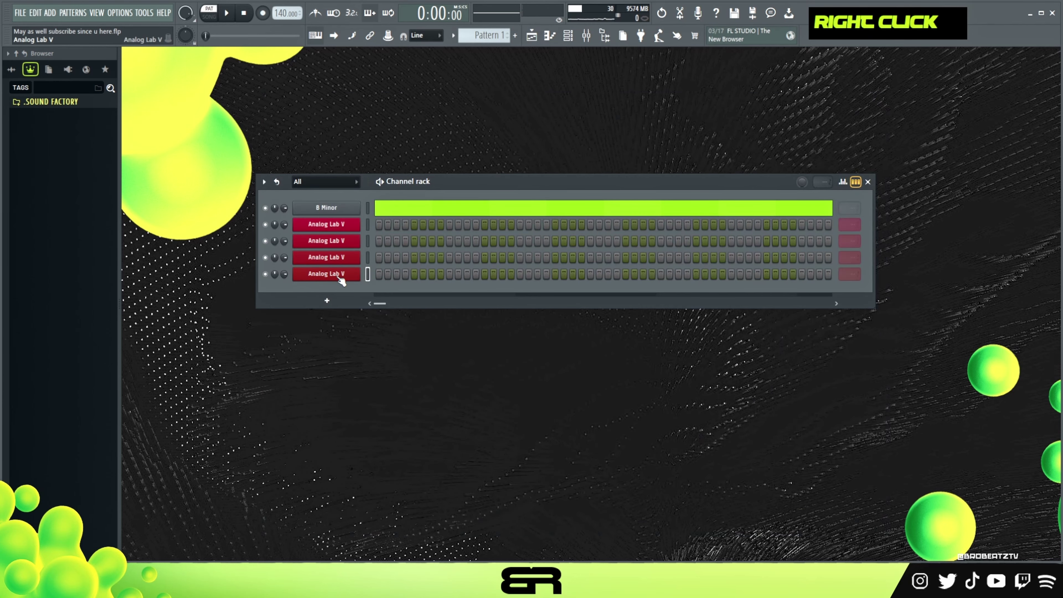
{"action": "left_click", "coordinate": [395, 276]}
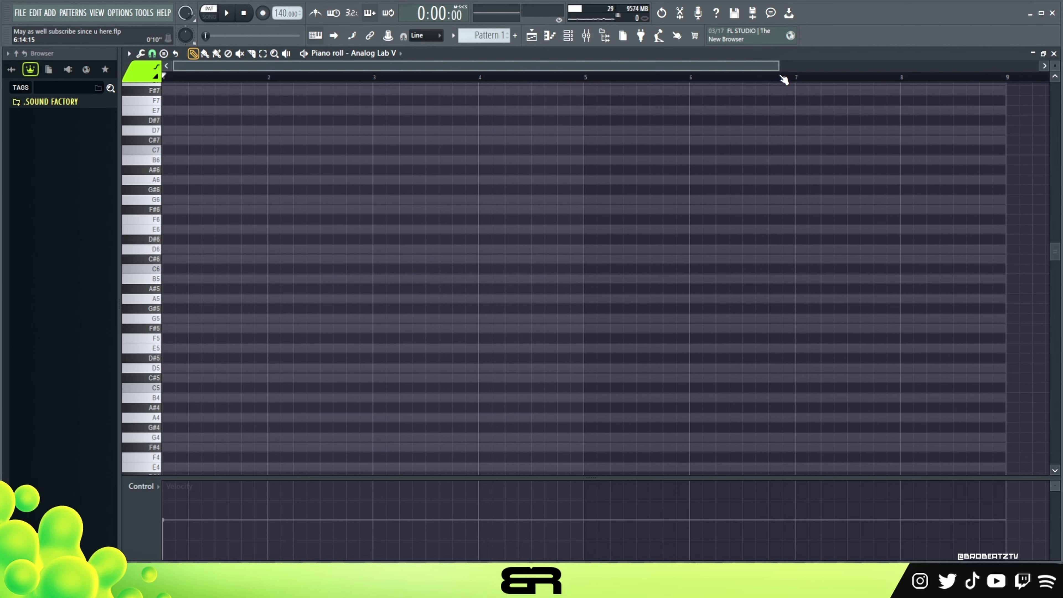
- Draw a two-bar B4 note at the start of the pattern and duplicate it to bar 3
{"action": "left_click_drag", "start_coordinate": [779, 66], "coordinate": [749, 77]}
{"action": "scroll", "coordinate": [463, 266], "scroll_direction": "down", "scroll_amount": 2}
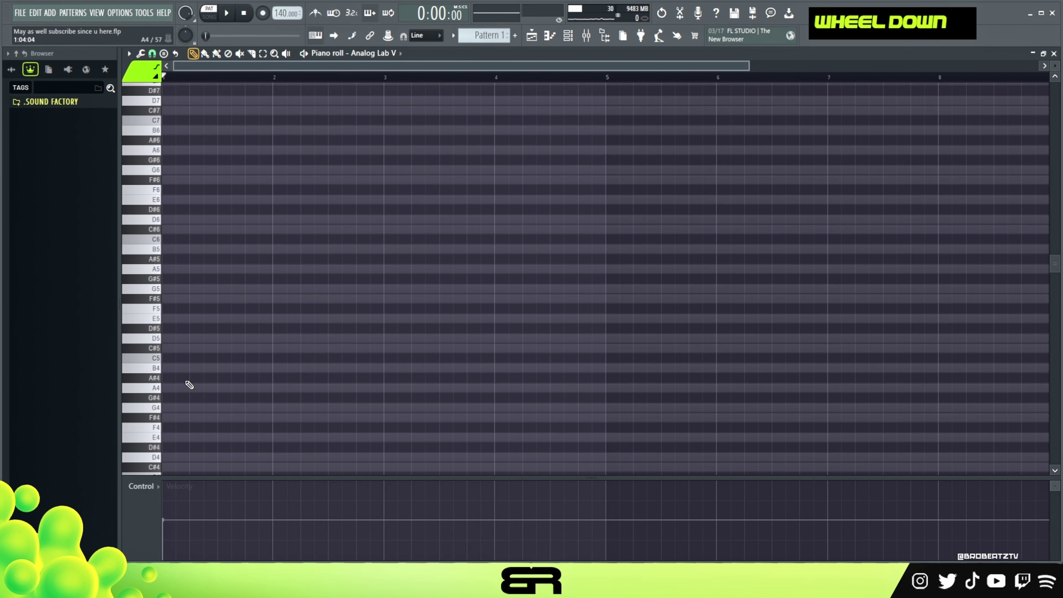
{"action": "double_click", "coordinate": [170, 366]}
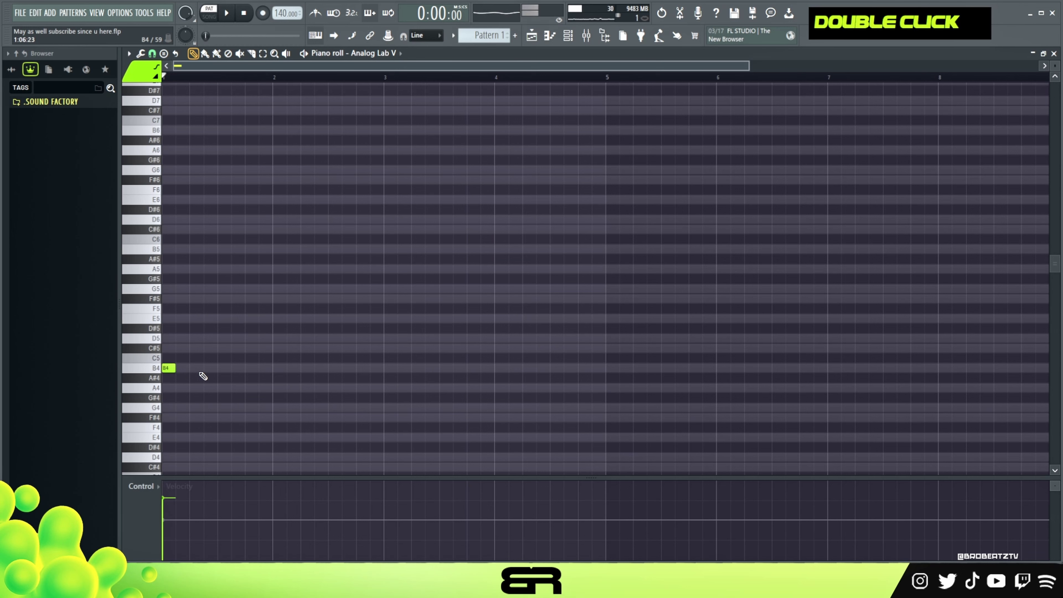
{"action": "left_click_drag", "start_coordinate": [175, 369], "coordinate": [329, 383]}
{"action": "left_click_drag", "start_coordinate": [415, 344], "coordinate": [402, 388]}
{"action": "right_click", "coordinate": [420, 354]}
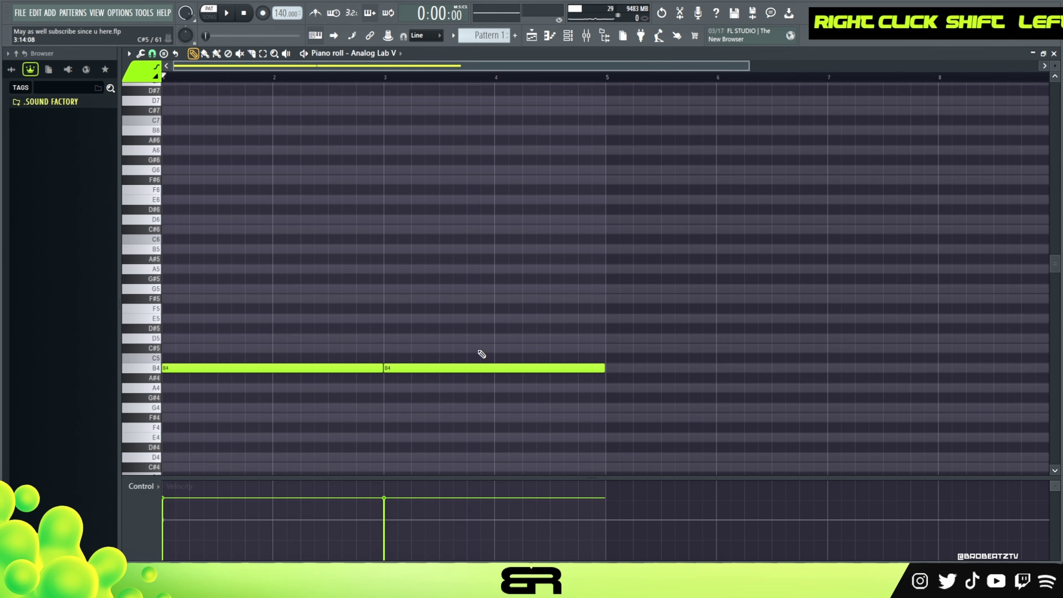
- Select both B4 notes and duplicate them to fill bars 5 to 8
{"action": "mouse_move", "coordinate": [489, 335]}
{"action": "left_mouse_down"}
{"action": "mouse_move", "coordinate": [428, 375]}
{"action": "mouse_move", "coordinate": [209, 379]}
{"action": "mouse_move", "coordinate": [377, 384]}
{"action": "left_mouse_up"}
{"action": "right_click", "coordinate": [259, 378]}
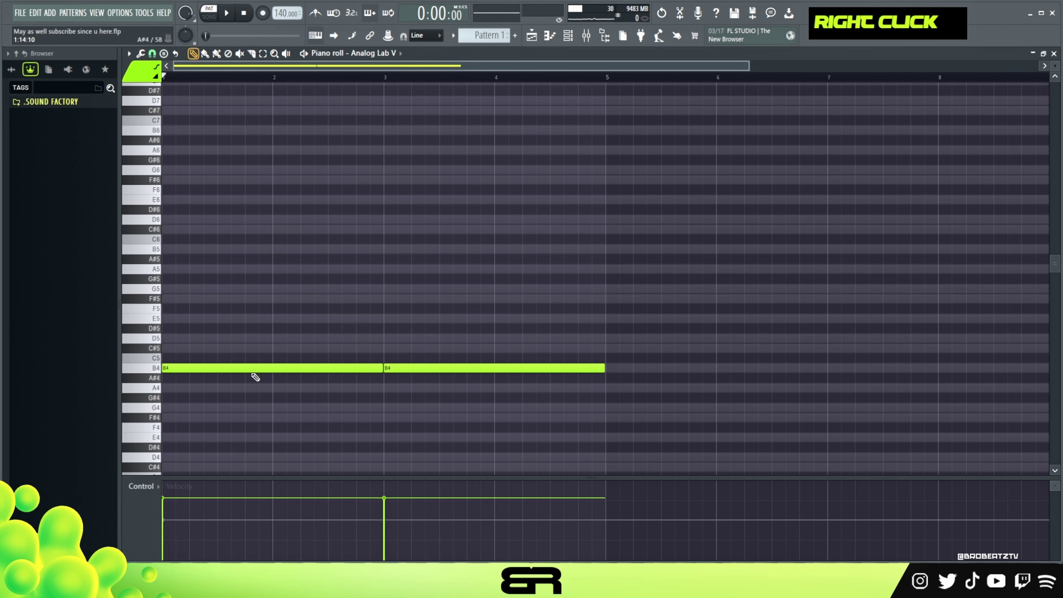
{"action": "left_click_drag", "start_coordinate": [251, 347], "coordinate": [299, 373]}
{"action": "left_click_drag", "start_coordinate": [223, 373], "coordinate": [663, 370]}
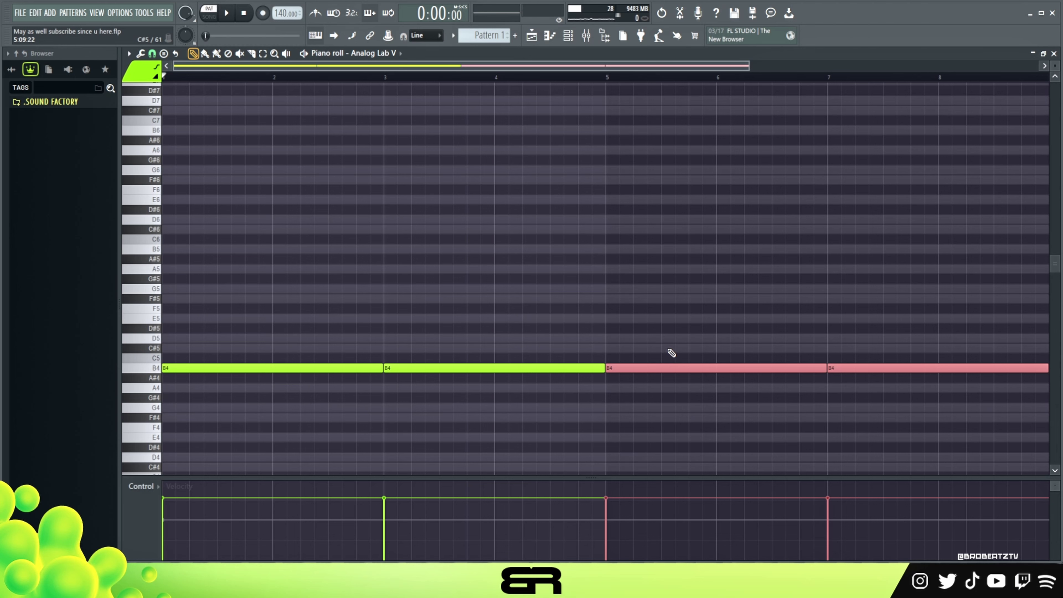
- Transpose the duplicated notes in bars 5 to 8 up seven semitones and down one octave to F#4
{"action": "key", "text": "shift+Up"}
{"action": "key", "text": "shift+Up"}
{"action": "key", "text": "shift+Up"}
{"action": "key", "text": "shift+Up"}
{"action": "key", "text": "shift+Up"}
{"action": "key", "text": "shift+Up"}
{"action": "key", "text": "shift+Up"}
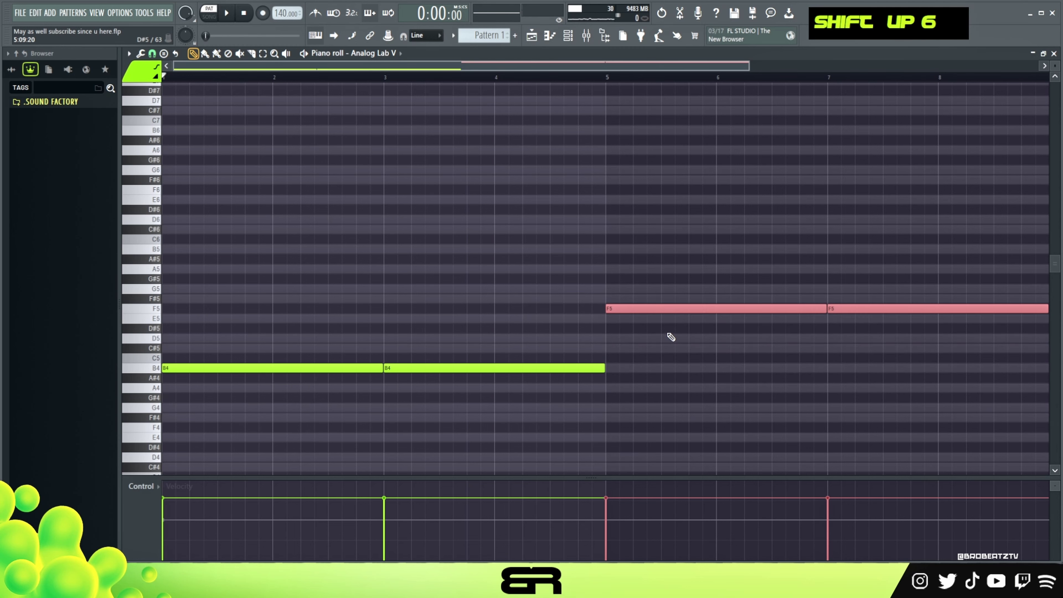
{"action": "key", "text": "ctrl+Down"}
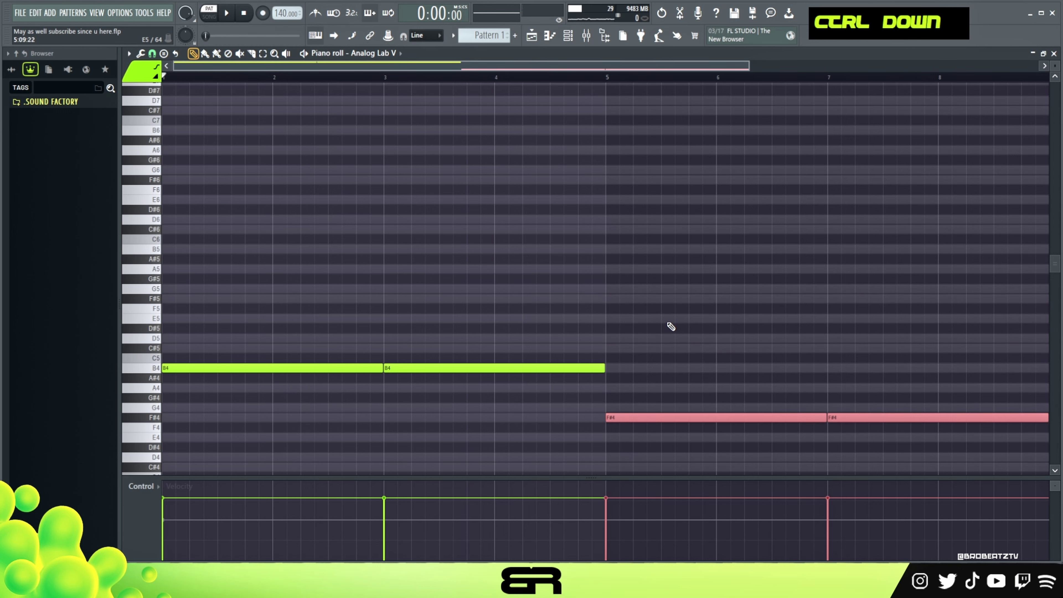
- Transpose the notes in bars 5 to 8 up five semitones to B4 and back down five semitones to F#4
{"action": "key", "text": "shift+Up"}
{"action": "key", "text": "shift+Up"}
{"action": "key", "text": "shift+Up"}
{"action": "key", "text": "shift+Up"}
{"action": "key", "text": "shift+Up"}
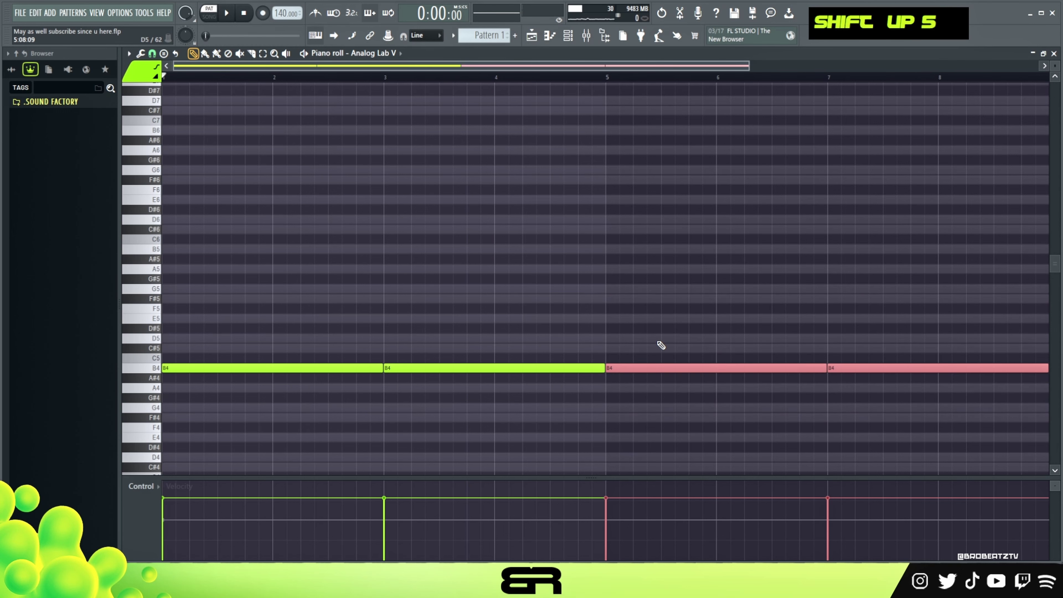
{"action": "key", "text": "shift+Down"}
{"action": "key", "text": "shift+Down"}
{"action": "key", "text": "shift+Down"}
{"action": "key", "text": "shift+Down"}
{"action": "key", "text": "shift+Down"}
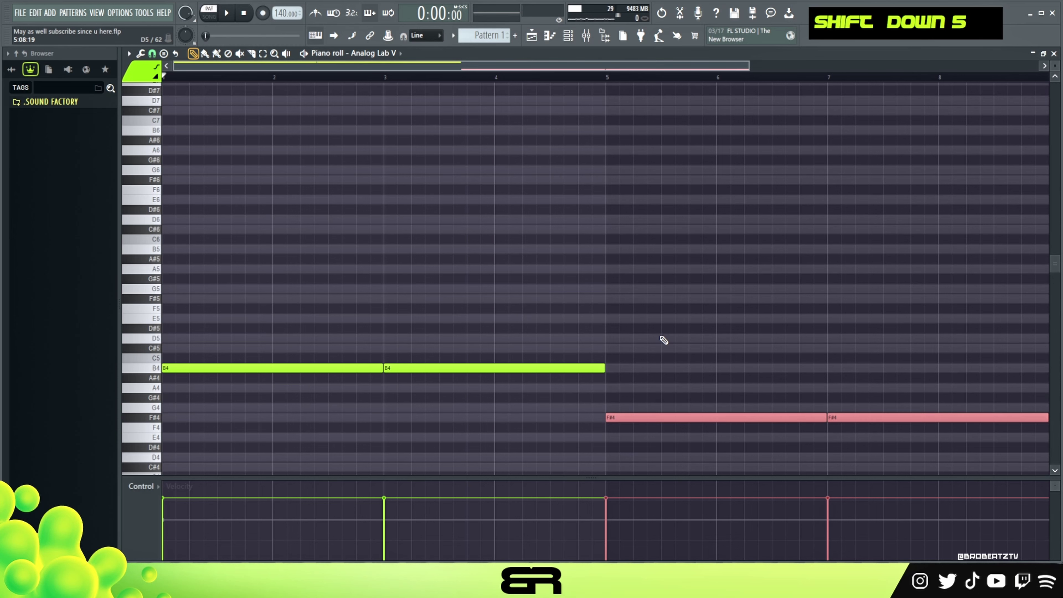
- Play the pattern briefly and audition the B4 and F#4 bass notes
{"action": "key", "text": "space"}
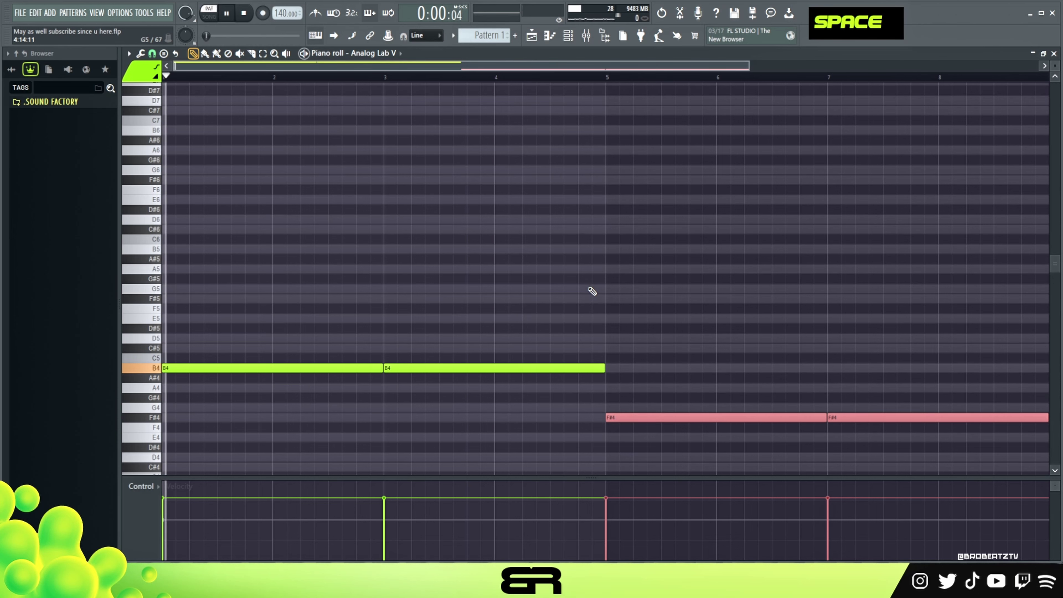
{"action": "key", "text": "space"}
{"action": "right_click", "coordinate": [348, 373], "text": "alt"}
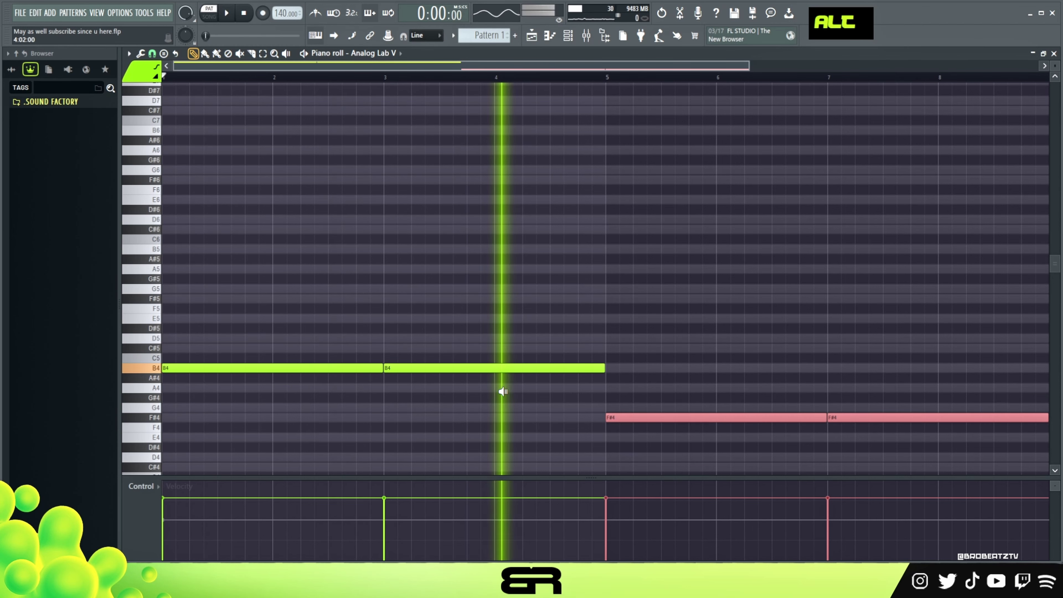
- Duplicate the F#4 note starting at bar 7 up to A4, keeping the original note
{"action": "left_click", "coordinate": [869, 419], "text": "ctrl"}
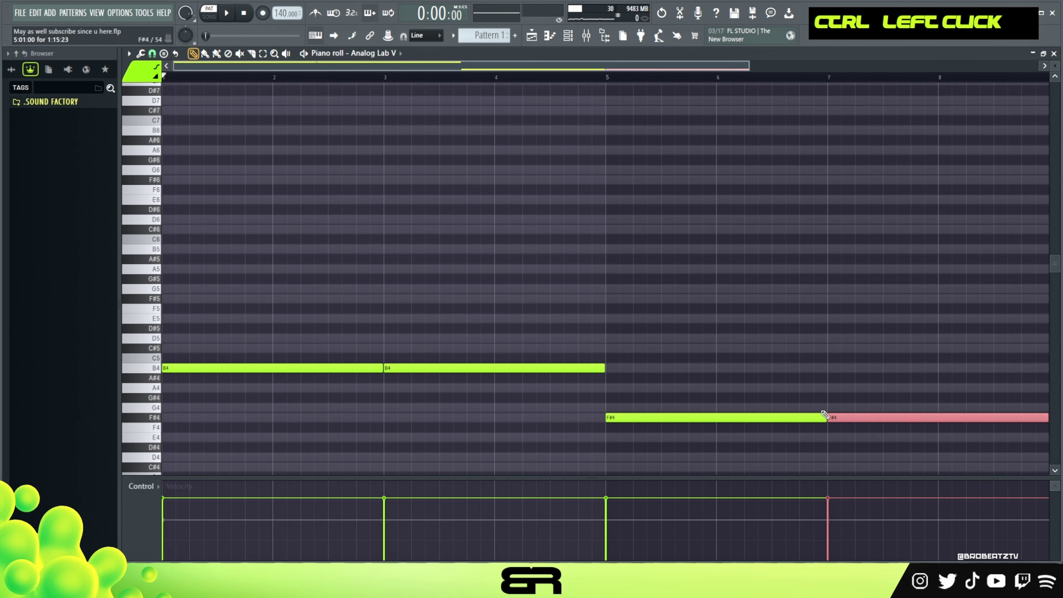
{"action": "left_click_drag", "start_coordinate": [847, 417], "coordinate": [852, 386]}
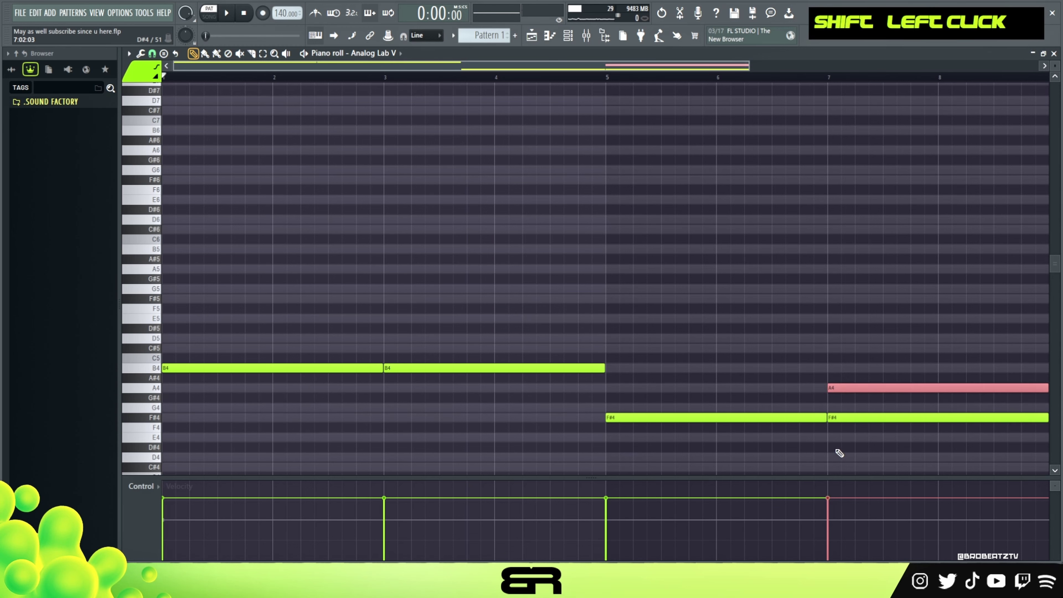
{"action": "right_click", "coordinate": [850, 418]}
{"action": "key", "text": "ctrl+z"}
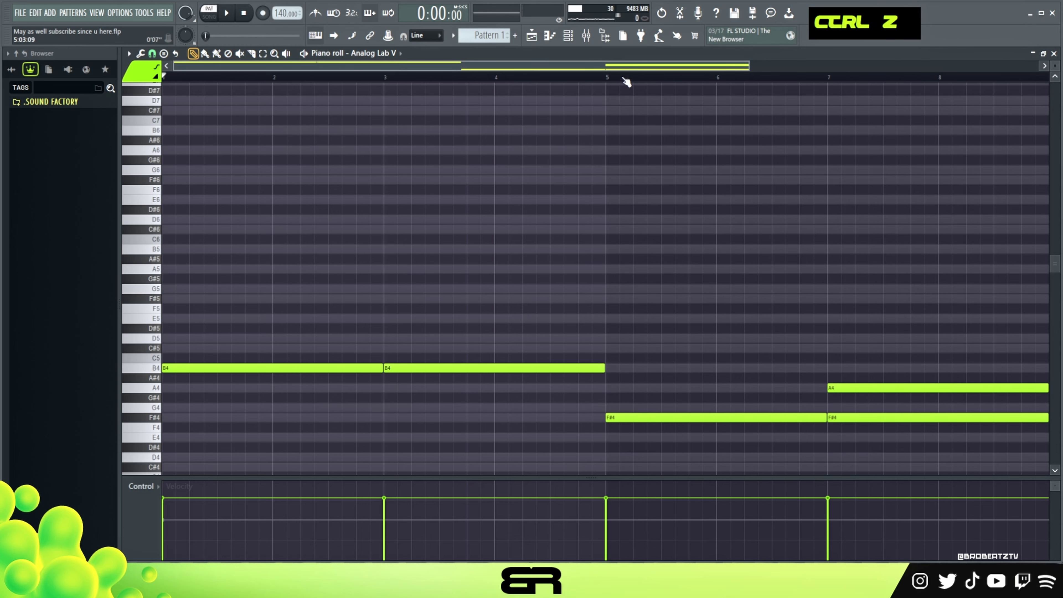
- Shorten the A4 note to the second half of bar 8 and trim the last F#4 note to end where it starts
{"action": "left_click_drag", "start_coordinate": [749, 65], "coordinate": [812, 67]}
{"action": "right_click", "coordinate": [832, 338]}
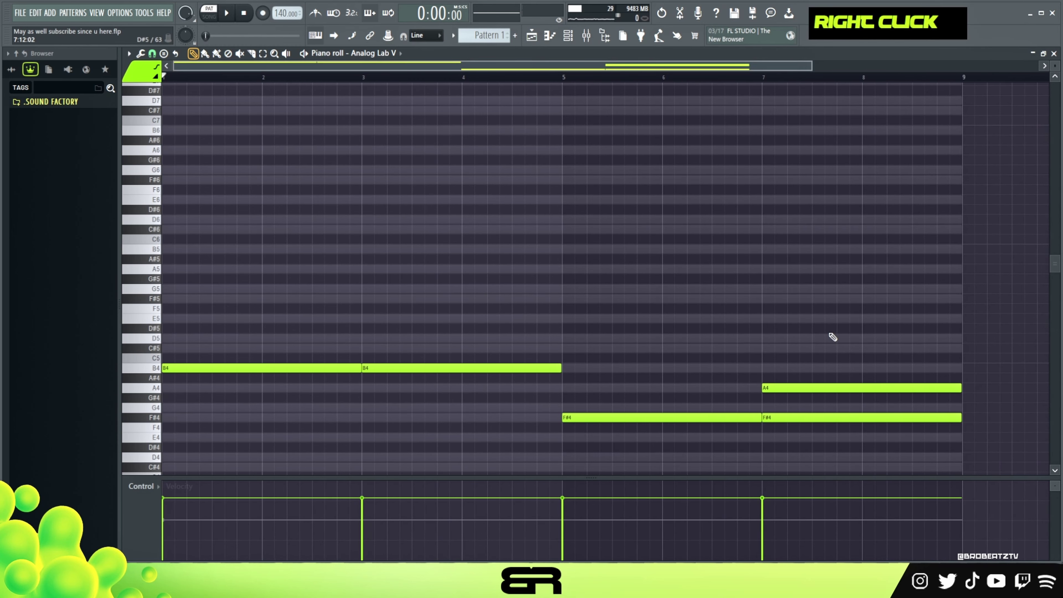
{"action": "left_click_drag", "start_coordinate": [763, 388], "coordinate": [924, 388]}
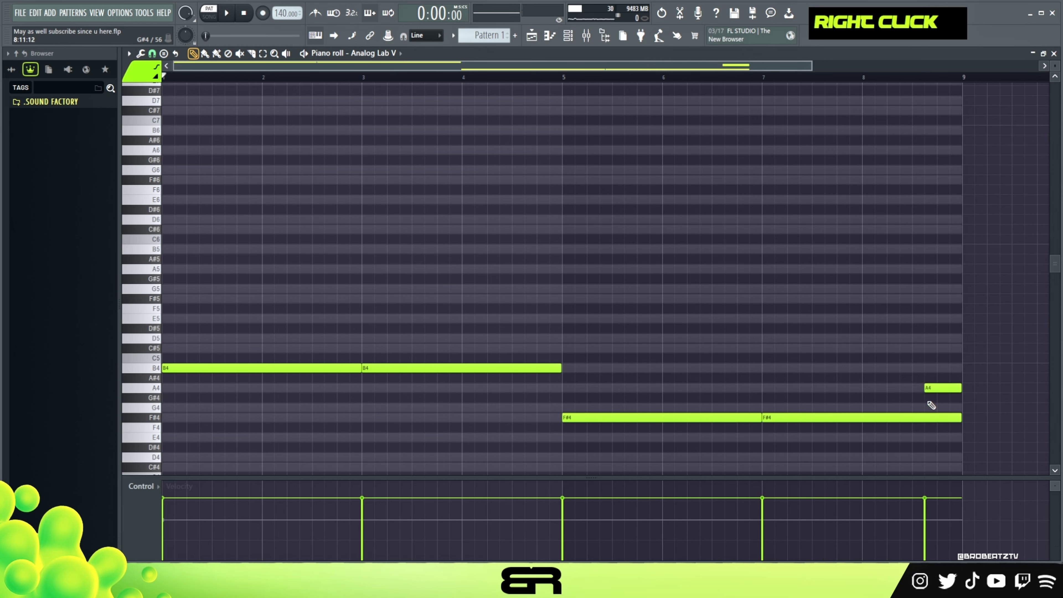
{"action": "left_click_drag", "start_coordinate": [959, 419], "coordinate": [911, 420]}
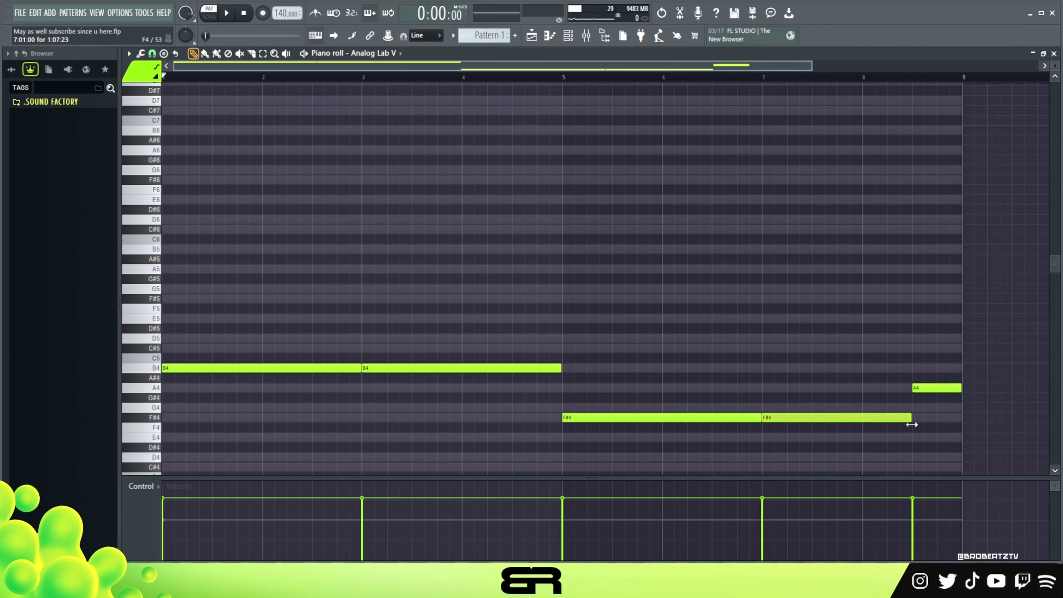
- Copy the short A4 note to the second half of bar 4 as C#5 and shorten the preceding B4 note to end before it
{"action": "left_click", "coordinate": [934, 387], "text": "ctrl"}
{"action": "right_click", "coordinate": [492, 359], "text": "alt"}
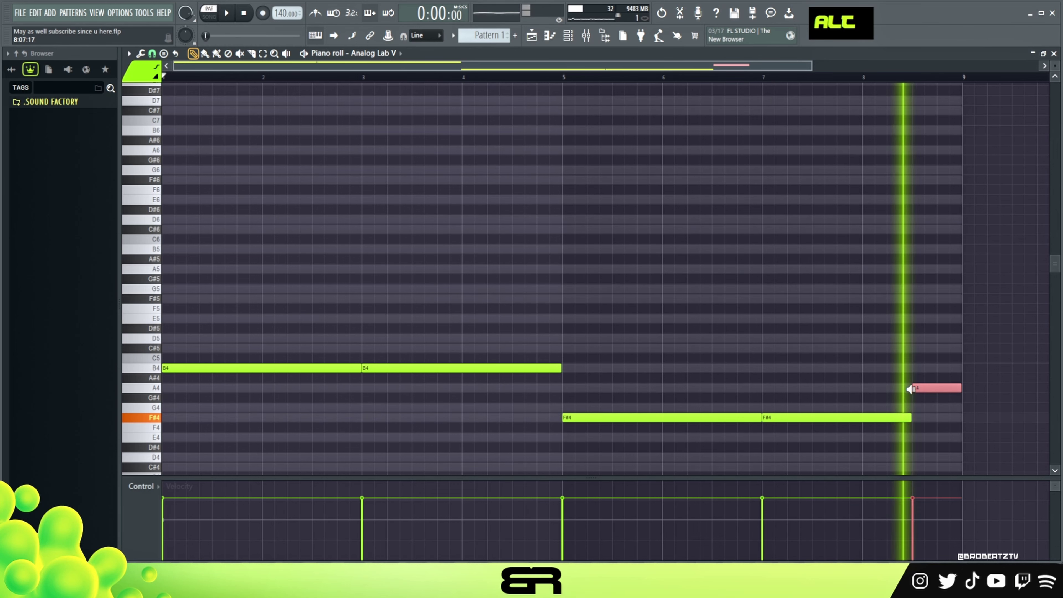
{"action": "left_click_drag", "start_coordinate": [936, 385], "coordinate": [531, 372], "text": "shift"}
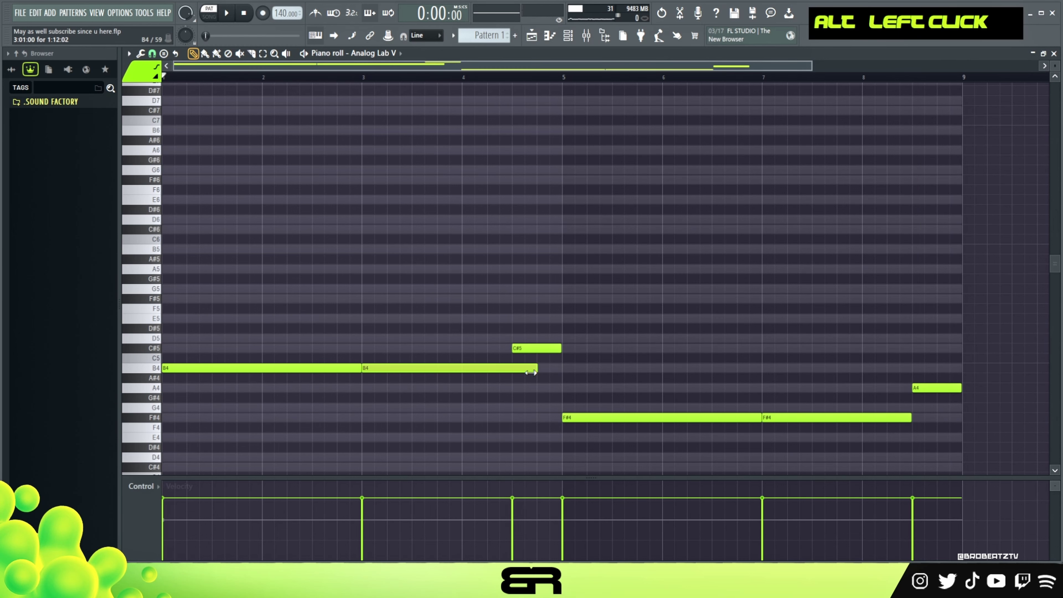
{"action": "right_click", "coordinate": [475, 375], "text": "alt"}
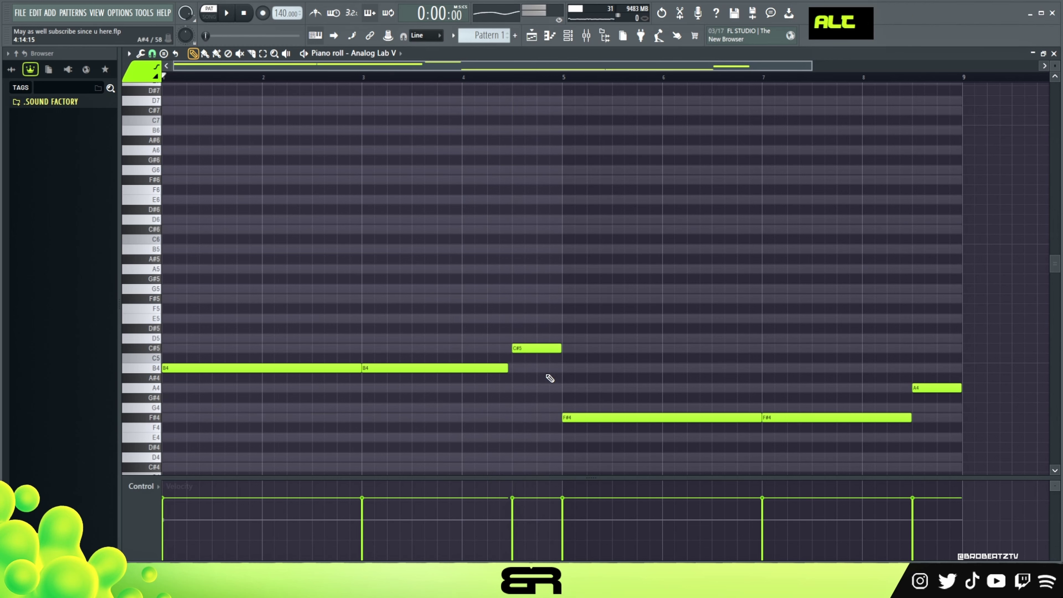
- Try the short note in bar 4 at D5, move it back to C#5, and audition the bass line
{"action": "left_click_drag", "start_coordinate": [537, 335], "coordinate": [537, 325]}
{"action": "right_click", "coordinate": [475, 368], "text": "alt"}
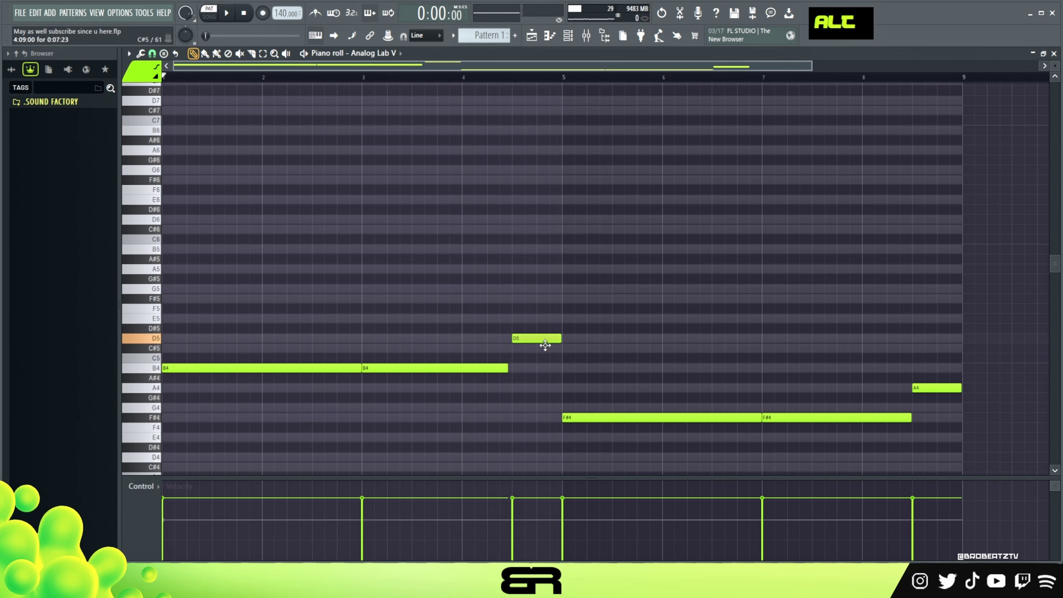
{"action": "left_click_drag", "start_coordinate": [544, 344], "coordinate": [546, 351]}
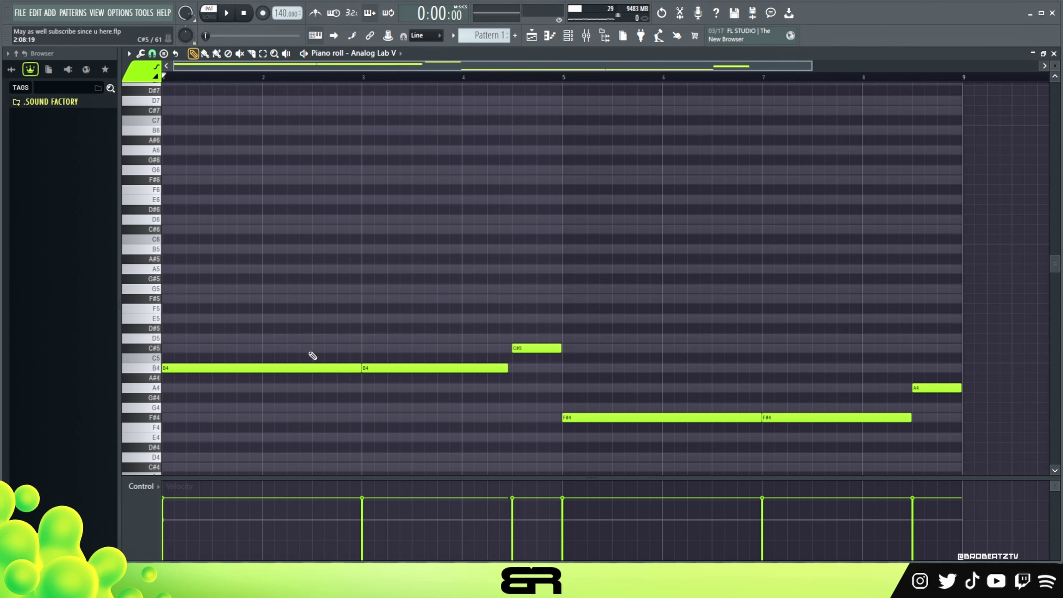
{"action": "right_click", "coordinate": [362, 356], "text": "alt"}
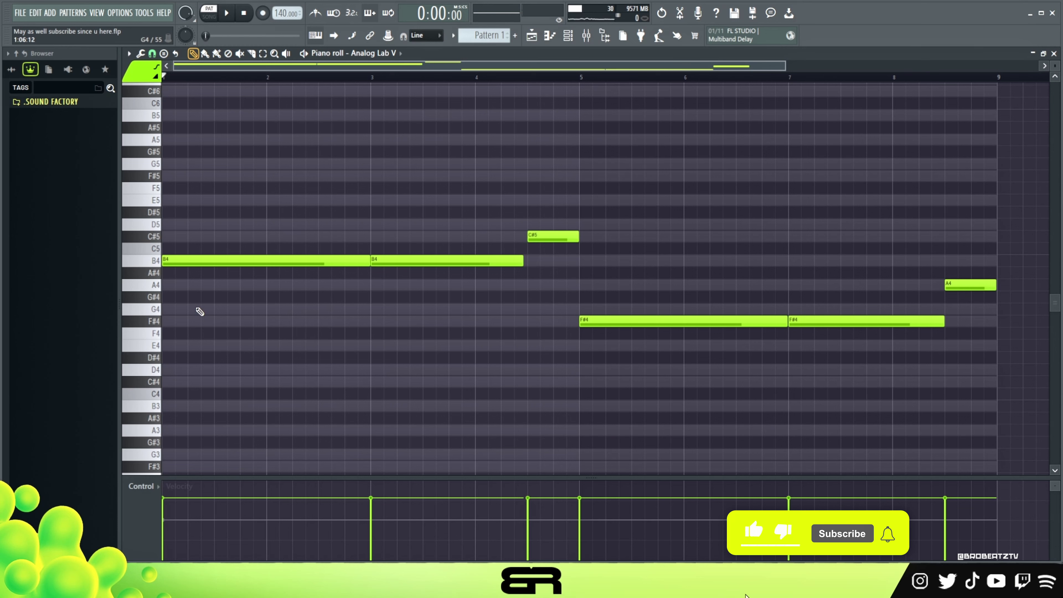
{"action": "left_click_drag", "start_coordinate": [166, 247], "coordinate": [540, 263]}
{"action": "left_click_drag", "start_coordinate": [552, 304], "coordinate": [962, 338]}
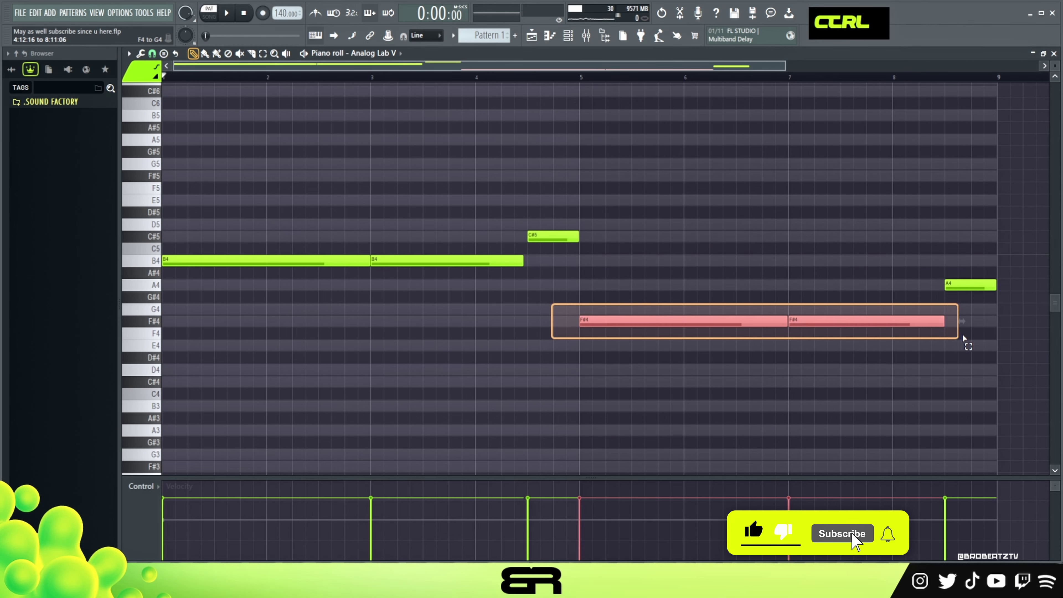
{"action": "right_click", "coordinate": [963, 335], "text": "ctrl"}
- Try stacking D5 and F#5 copies over both B4 notes with a short E5 note in bar 3, and delete these additions
{"action": "mouse_move", "coordinate": [522, 262]}
{"action": "left_mouse_down"}
{"action": "mouse_move", "coordinate": [209, 275]}
{"action": "mouse_move", "coordinate": [195, 219]}
{"action": "mouse_move", "coordinate": [202, 176]}
{"action": "left_mouse_up"}
{"action": "right_click", "coordinate": [529, 205]}
{"action": "left_click", "coordinate": [387, 200]}
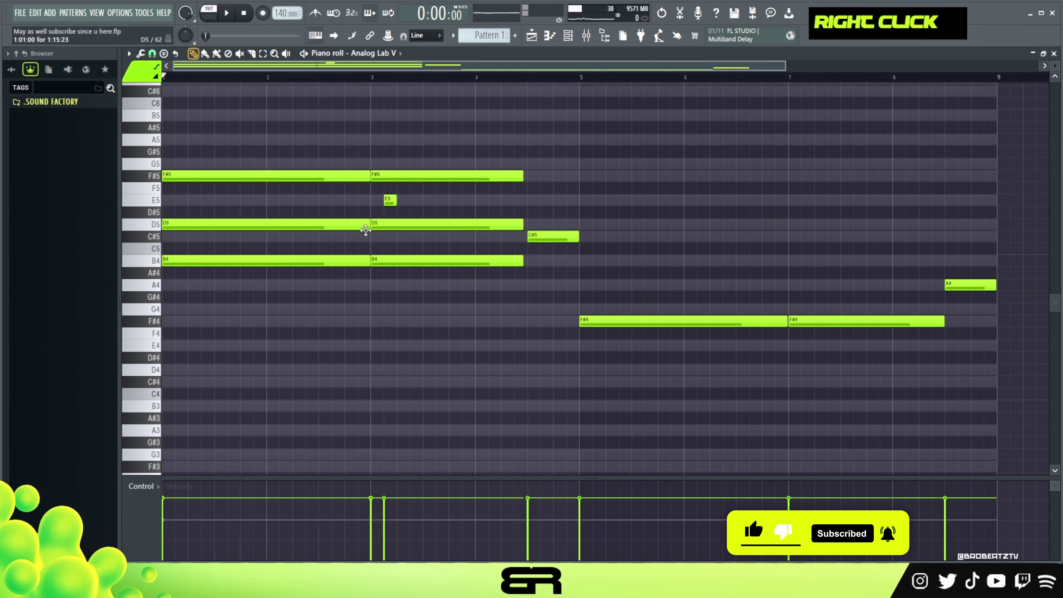
{"action": "left_click", "coordinate": [365, 227]}
{"action": "left_click", "coordinate": [387, 238]}
{"action": "right_click", "coordinate": [469, 237]}
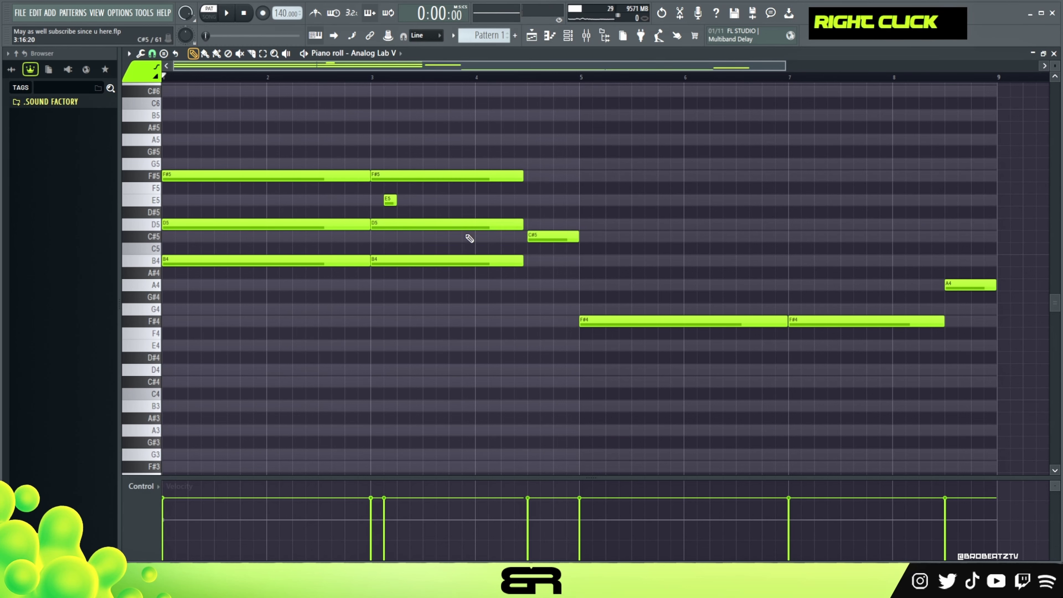
{"action": "right_click", "coordinate": [435, 224]}
{"action": "right_click", "coordinate": [400, 176]}
{"action": "right_click", "coordinate": [363, 176]}
{"action": "right_click", "coordinate": [358, 224]}
{"action": "right_click", "coordinate": [389, 201]}
- Select the B4 note at bar 3 and the F#4 note at bar 5 and copy them
{"action": "left_click", "coordinate": [460, 260], "text": "ctrl"}
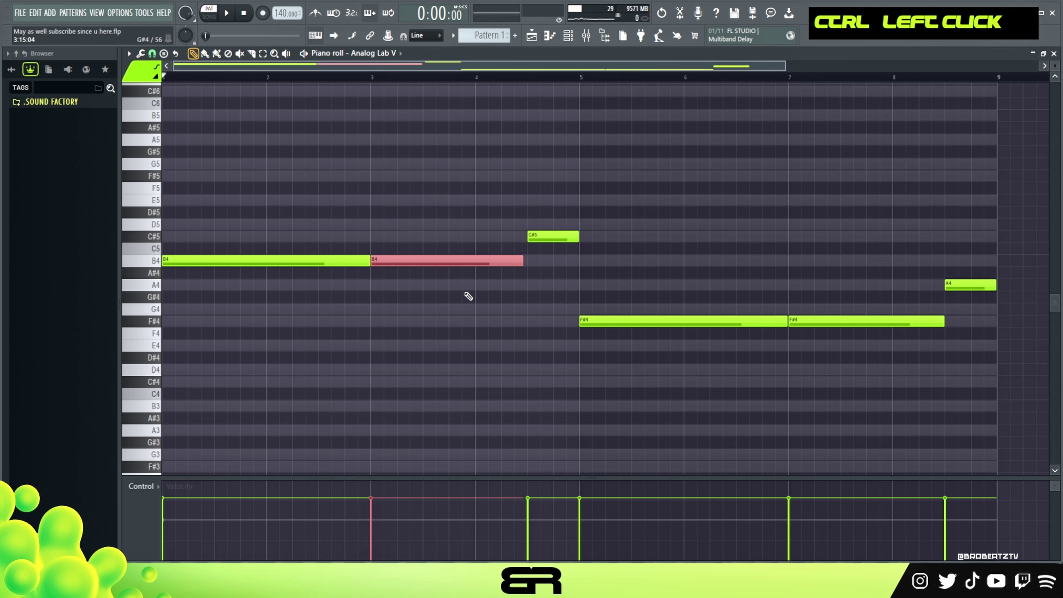
{"action": "left_click", "coordinate": [641, 321], "text": "ctrl+shift"}
{"action": "key", "text": "ctrl+c"}
- Show the channel rack, select the first Analog Lab V channel and check its Froggert Bell preset
{"action": "left_click", "coordinate": [569, 39]}
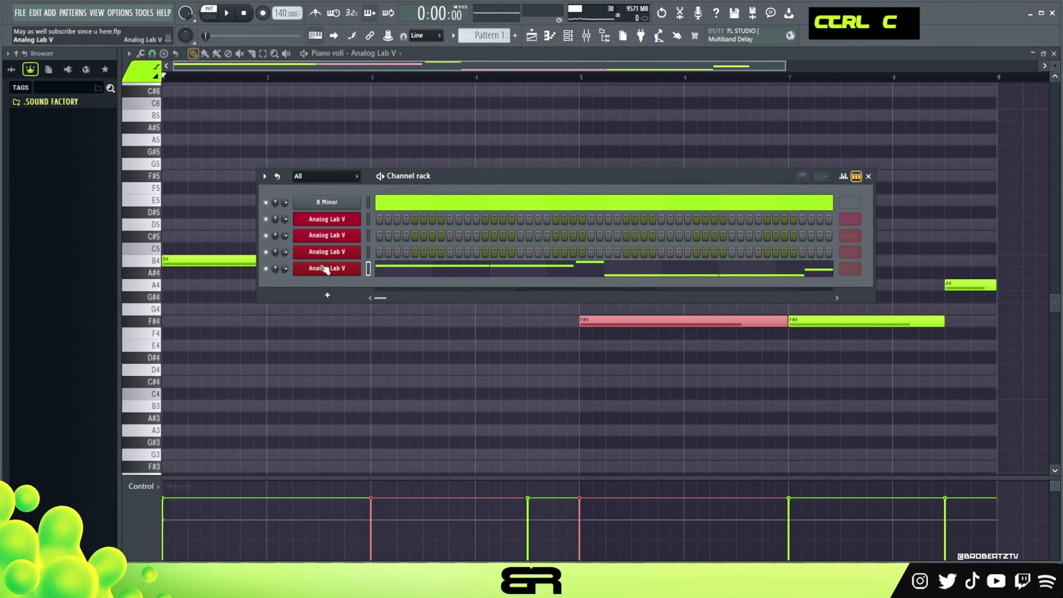
{"action": "left_click", "coordinate": [341, 235], "text": "ctrl"}
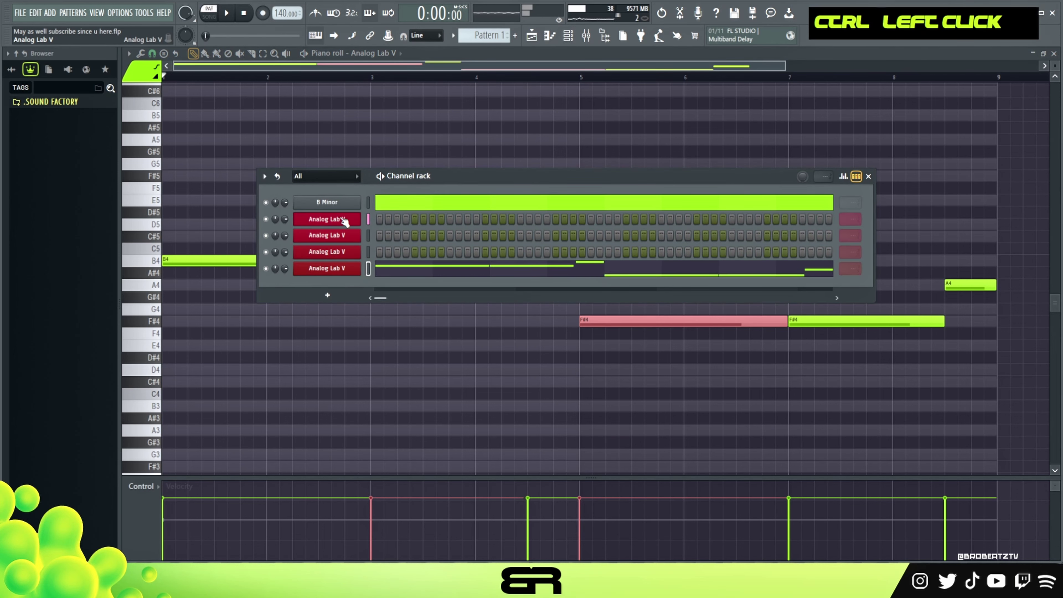
{"action": "left_click", "coordinate": [331, 221]}
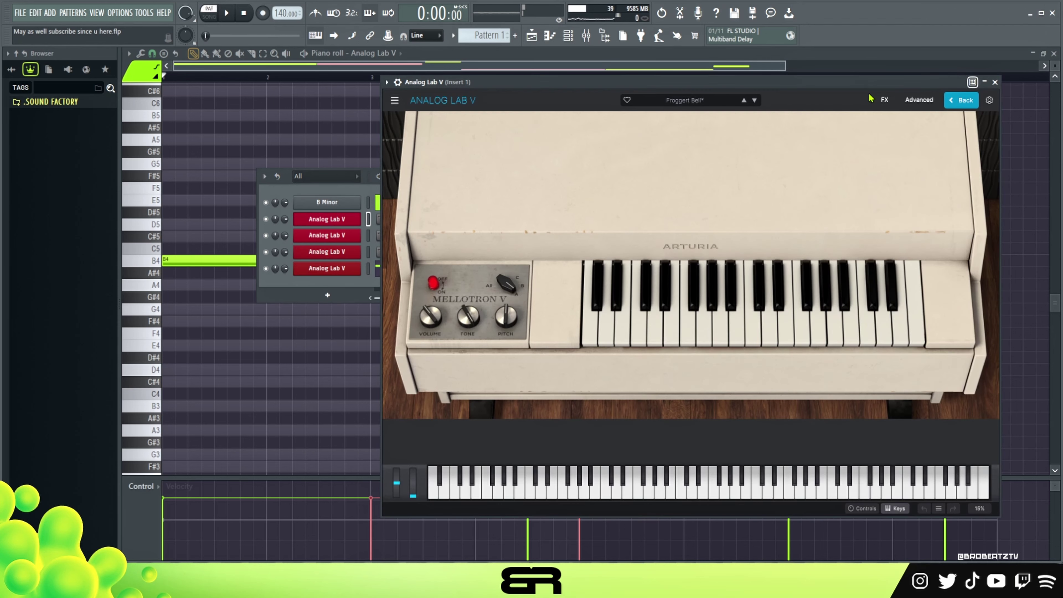
{"action": "left_click", "coordinate": [995, 82]}
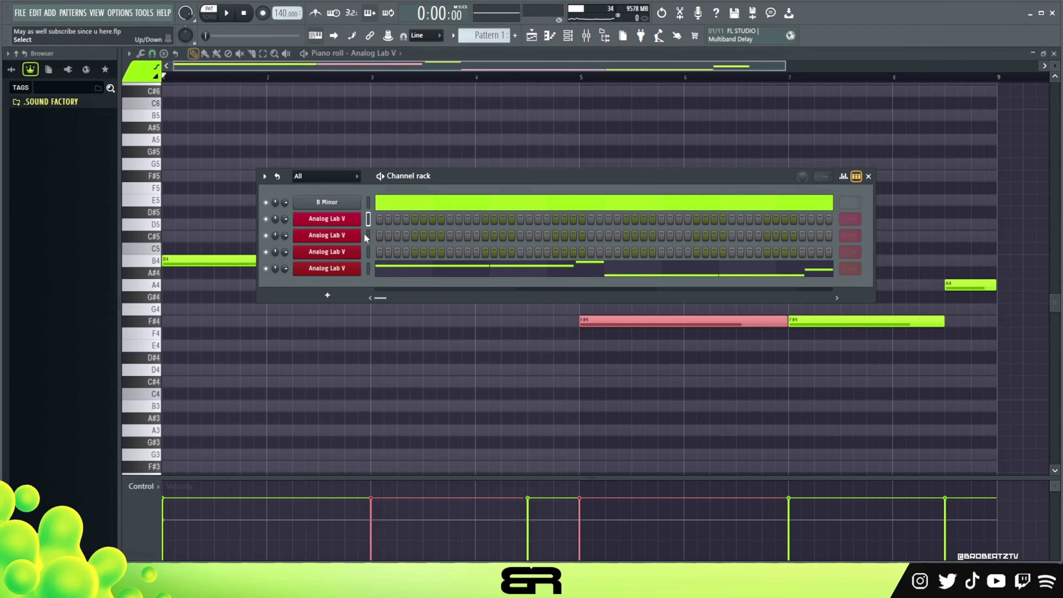
- Open the first Analog Lab V channel in the piano roll, paste the copied notes and discard their lengths
{"action": "scroll", "coordinate": [374, 62], "scroll_direction": "up", "scroll_amount": 2}
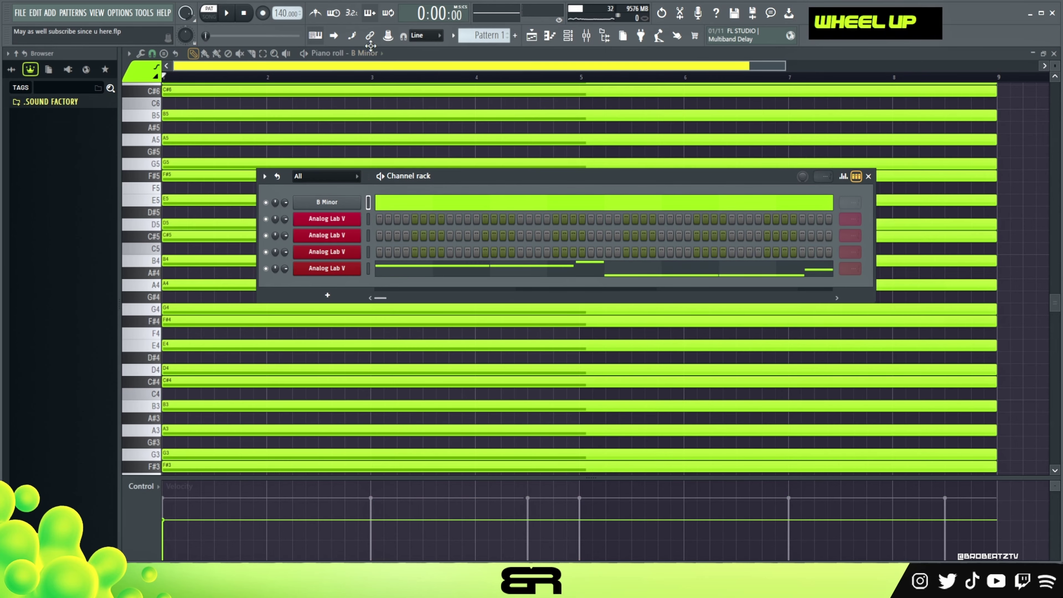
{"action": "scroll", "coordinate": [371, 63], "scroll_direction": "down", "scroll_amount": 2}
{"action": "scroll", "coordinate": [367, 66], "scroll_direction": "up", "scroll_amount": 2}
{"action": "scroll", "coordinate": [363, 67], "scroll_direction": "down", "scroll_amount": 2}
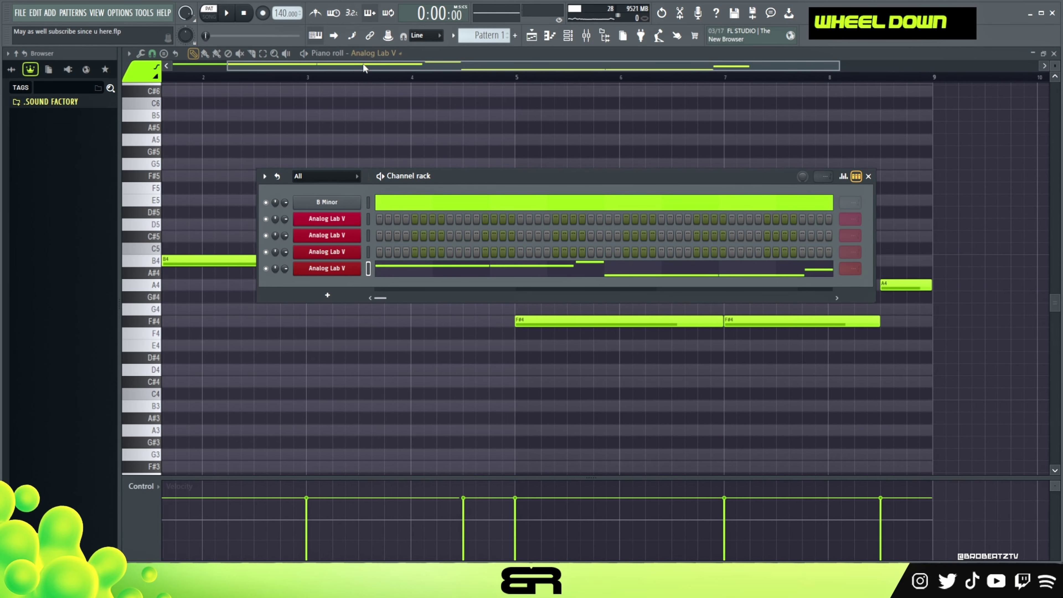
{"action": "right_click", "coordinate": [339, 218]}
{"action": "left_click", "coordinate": [389, 219]}
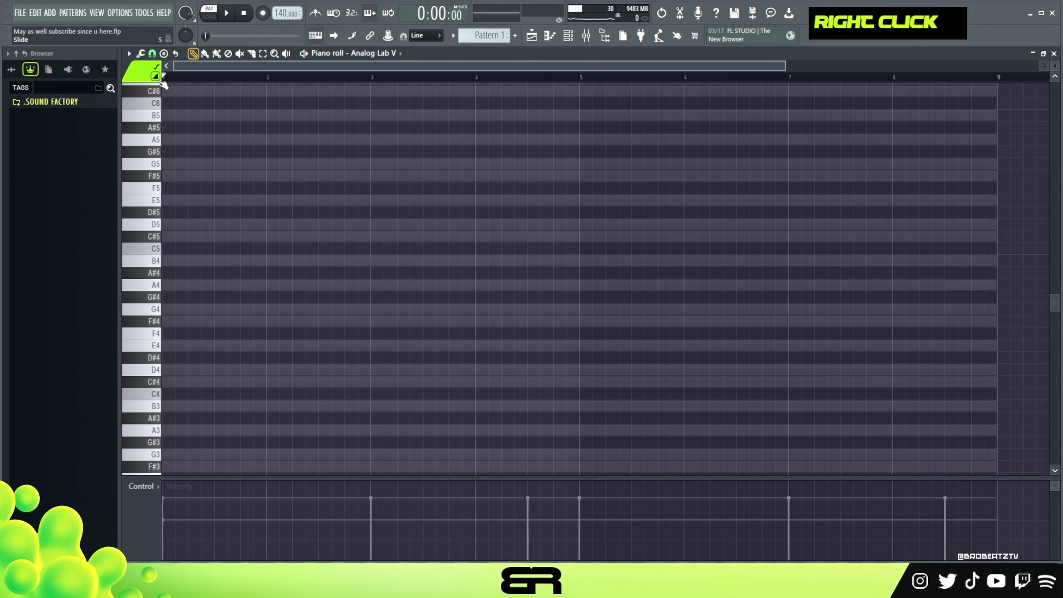
{"action": "key", "text": "ctrl+v"}
{"action": "key", "text": "shift+d"}
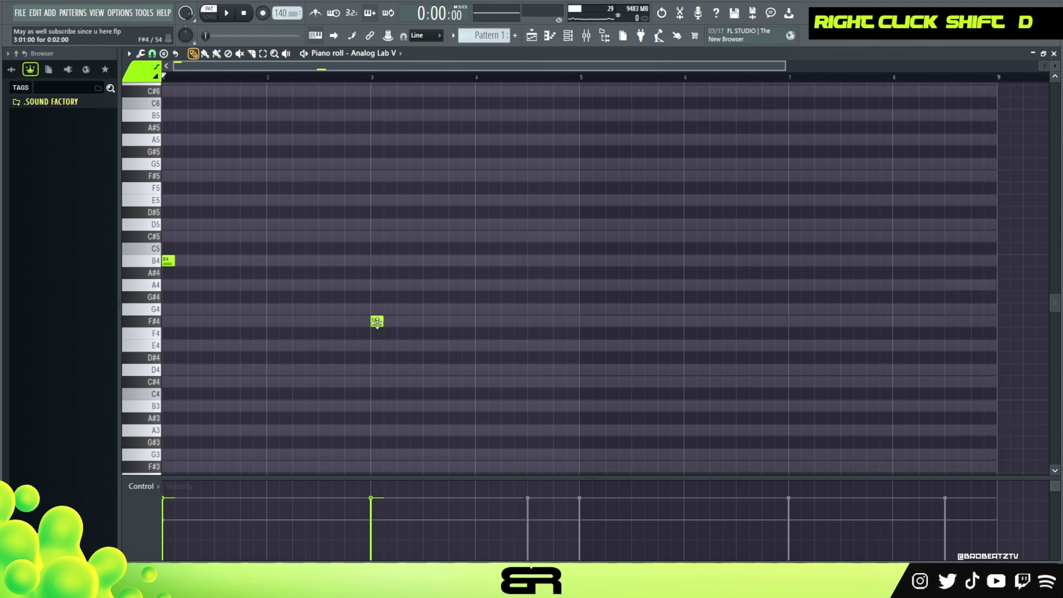
- Stack B4, D5 and F#5 as a B minor chord at the start of bar 1 and audition it
{"action": "left_click_drag", "start_coordinate": [377, 322], "coordinate": [169, 321]}
{"action": "left_click", "coordinate": [170, 321], "text": "ctrl"}
{"action": "key", "text": "ctrl+Up"}
{"action": "left_click_drag", "start_coordinate": [172, 243], "coordinate": [177, 274]}
{"action": "mouse_move", "coordinate": [170, 261]}
{"action": "left_mouse_down"}
{"action": "mouse_move", "coordinate": [178, 220]}
{"action": "mouse_move", "coordinate": [165, 222]}
{"action": "left_mouse_up"}
{"action": "scroll", "coordinate": [197, 78], "scroll_direction": "up", "scroll_amount": 3}
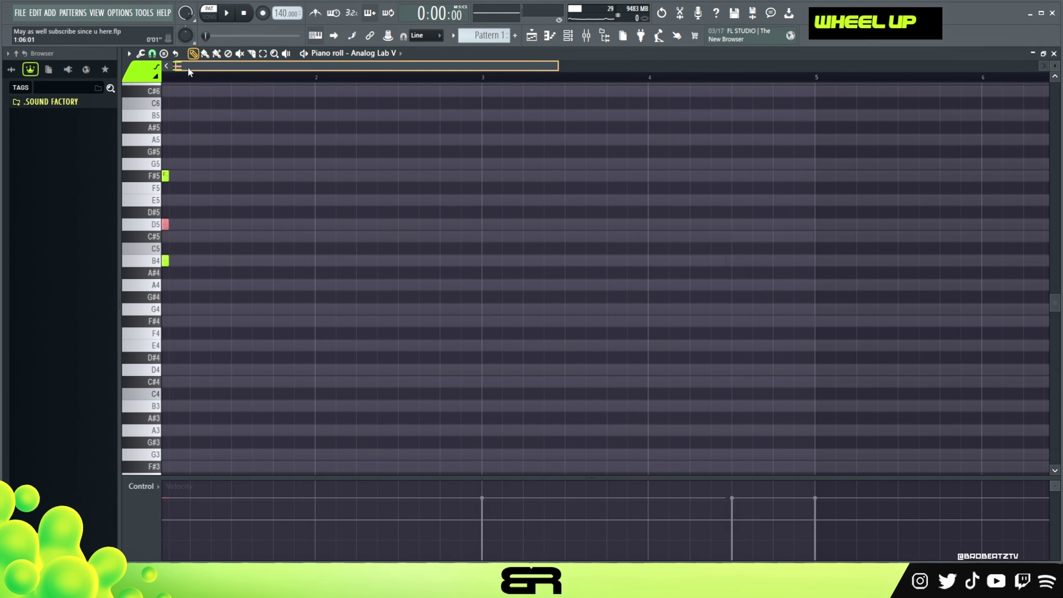
{"action": "right_click", "coordinate": [197, 207]}
{"action": "key", "text": "space"}
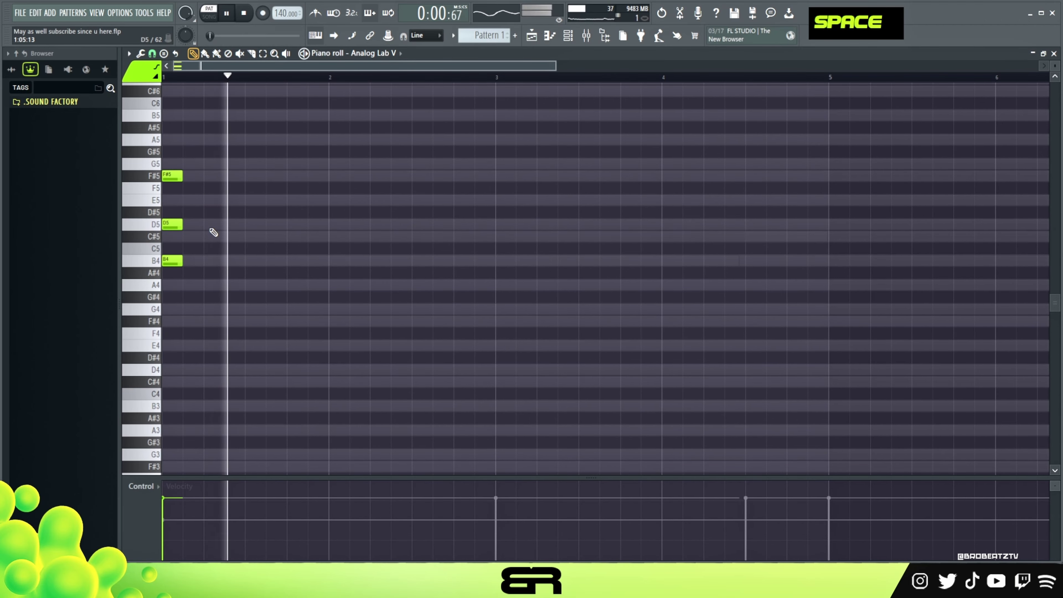
{"action": "key", "text": "space"}
{"action": "key", "text": "ctrl"}
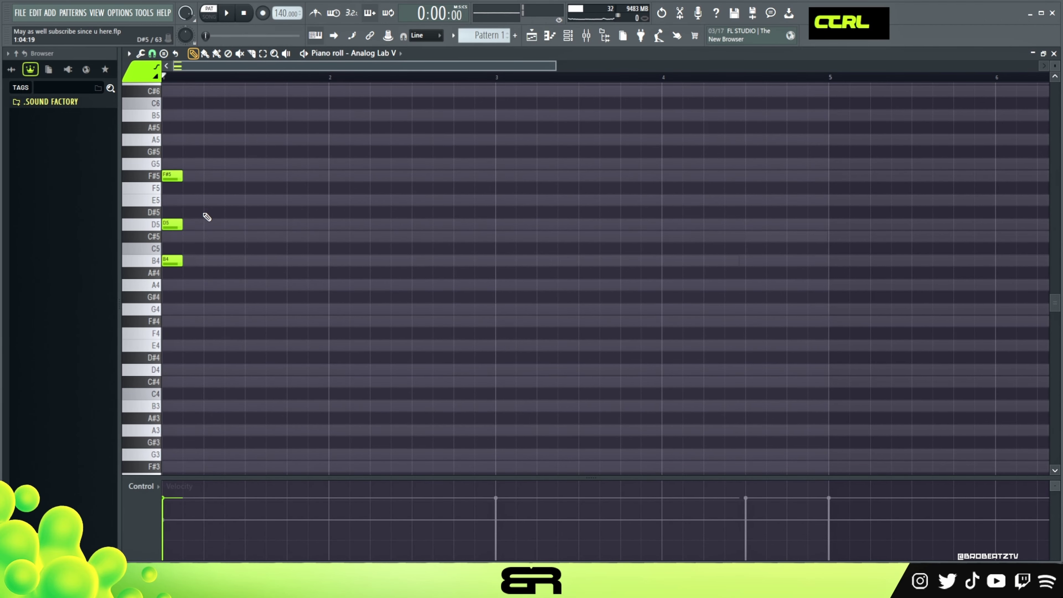
- Lengthen the three chord notes together to about one and a half beats and audition them
{"action": "scroll", "coordinate": [218, 207], "scroll_direction": "up", "scroll_amount": 3}
{"action": "left_click_drag", "start_coordinate": [217, 185], "coordinate": [162, 325]}
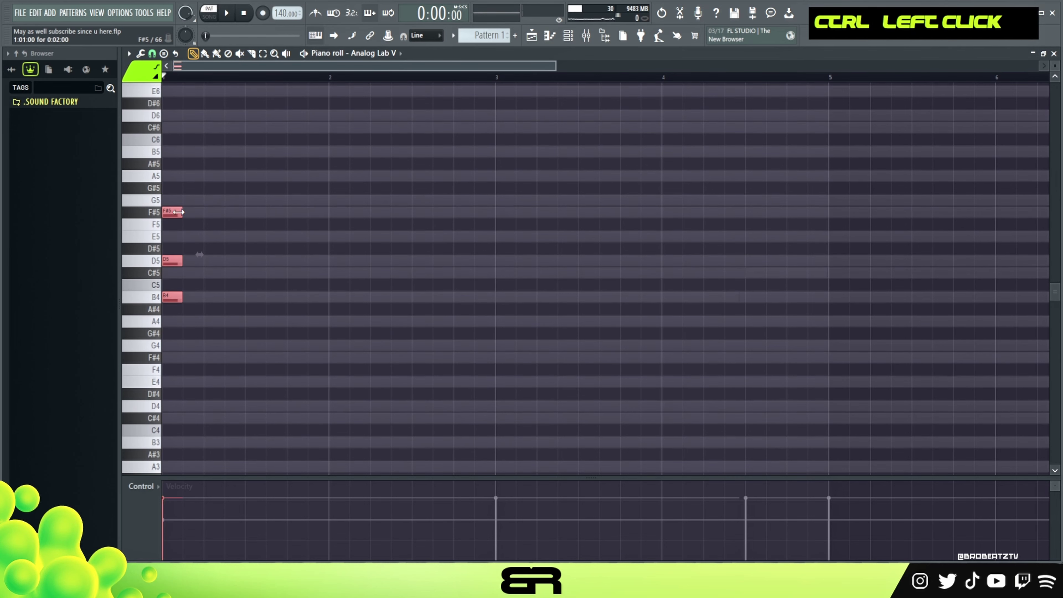
{"action": "key", "text": "alt"}
{"action": "key", "text": "alt"}
{"action": "left_click_drag", "start_coordinate": [179, 215], "coordinate": [226, 217]}
{"action": "key", "text": "space"}
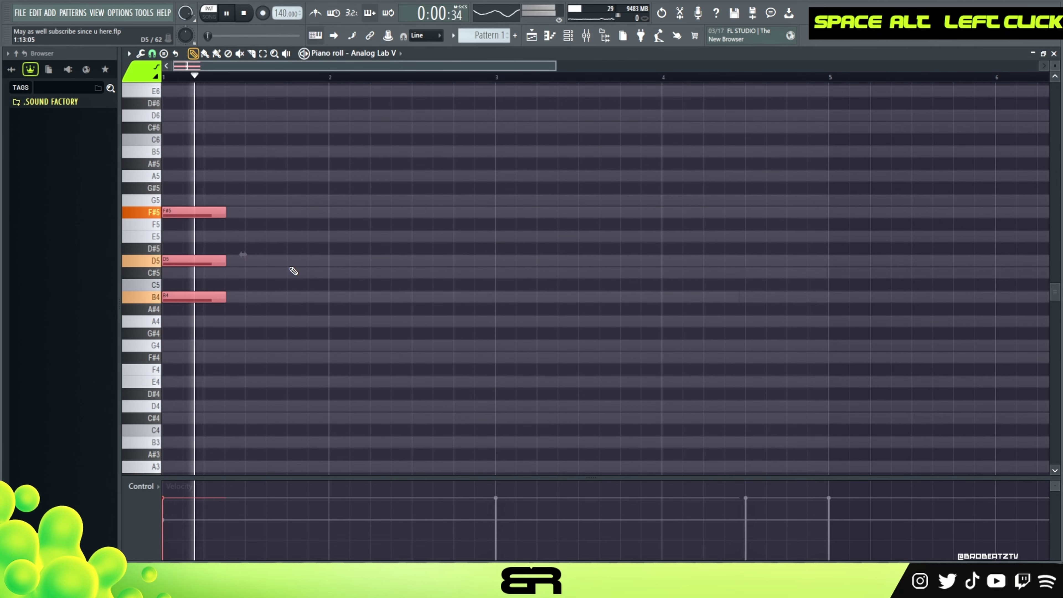
{"action": "right_click", "coordinate": [296, 295]}
{"action": "key", "text": "space"}
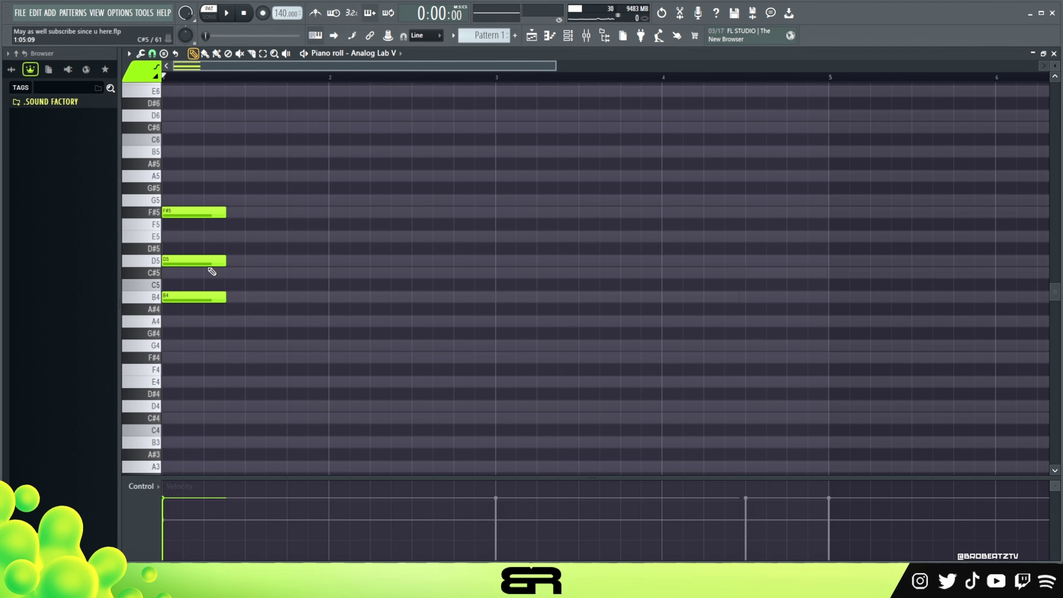
- Duplicate the B4 chord note one octave up to B5 and audition the chord
{"action": "left_click", "coordinate": [194, 298], "text": "ctrl"}
{"action": "left_click_drag", "start_coordinate": [180, 297], "coordinate": [187, 302]}
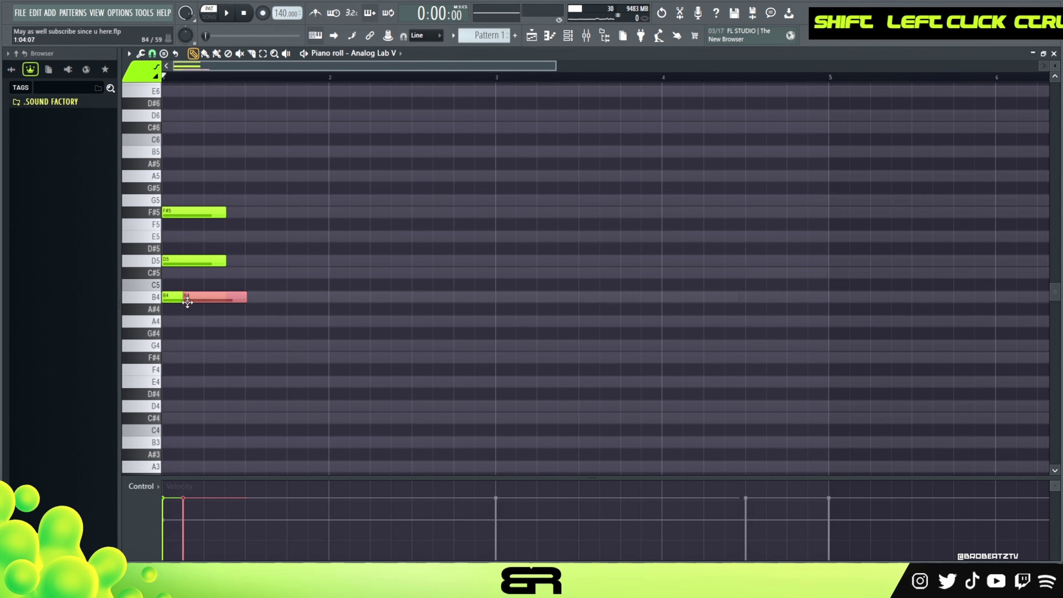
{"action": "key", "text": "ctrl+z"}
{"action": "key", "text": "ctrl+Up"}
{"action": "key", "text": "space"}
{"action": "key", "text": "space"}
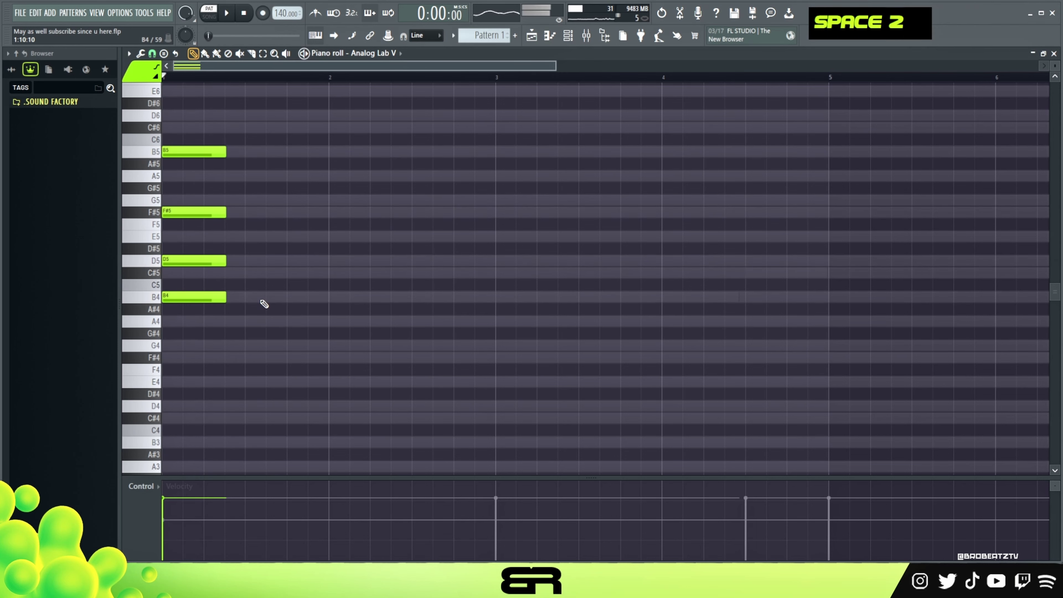
- Move the B4 note to beat 2 of bar 1, delete the D5 note and audition the result
{"action": "left_click_drag", "start_coordinate": [196, 298], "coordinate": [236, 302]}
{"action": "right_click", "coordinate": [248, 279]}
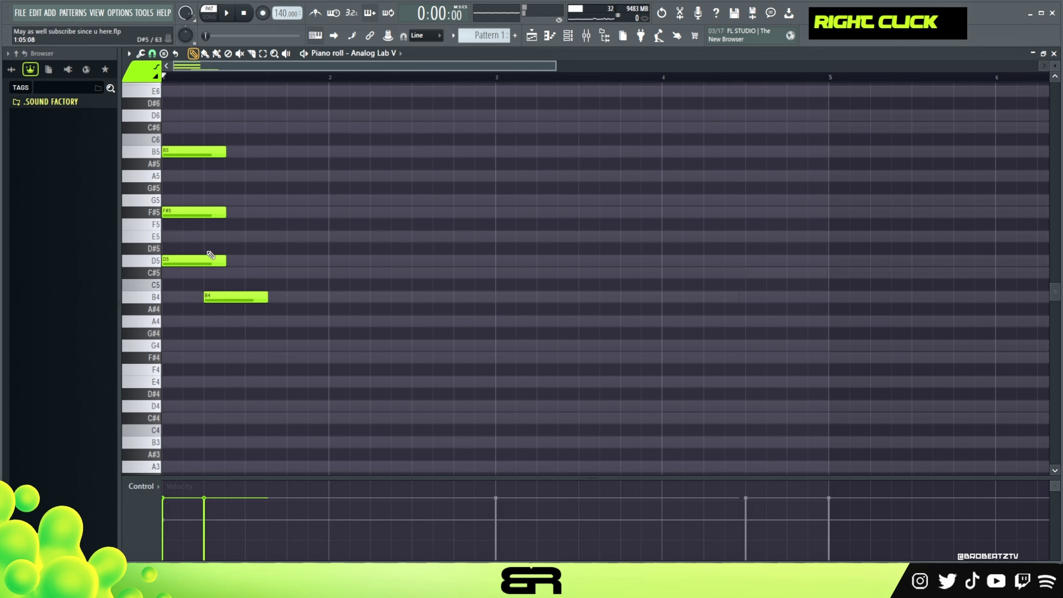
{"action": "right_click", "coordinate": [187, 261]}
{"action": "key", "text": "space"}
{"action": "key", "text": "space"}
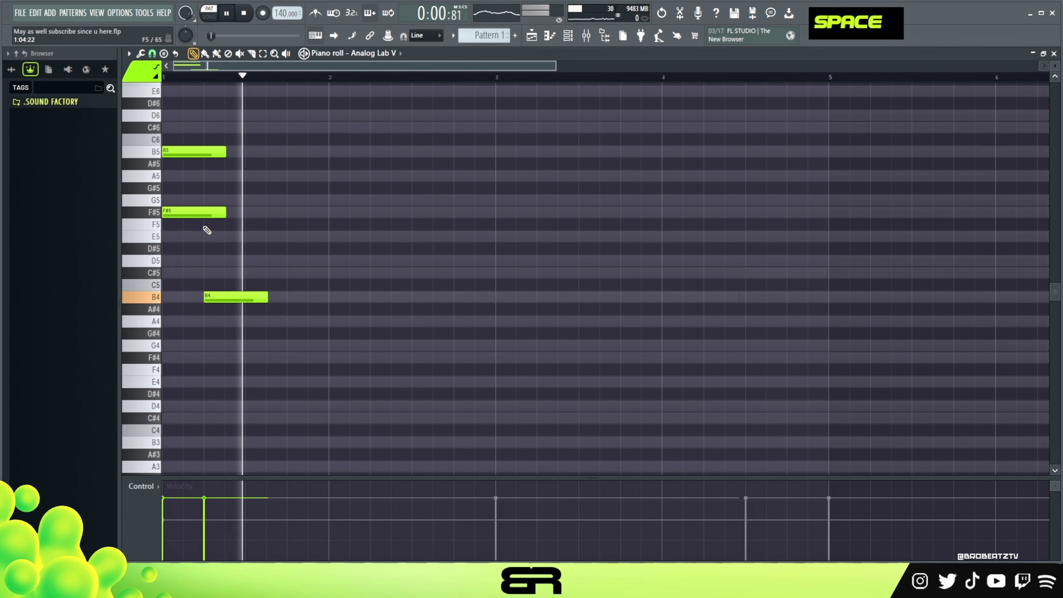
- Add an E5 note at the start of bar 1 below the F#5 and audition the phrase
{"action": "left_click", "coordinate": [188, 237]}
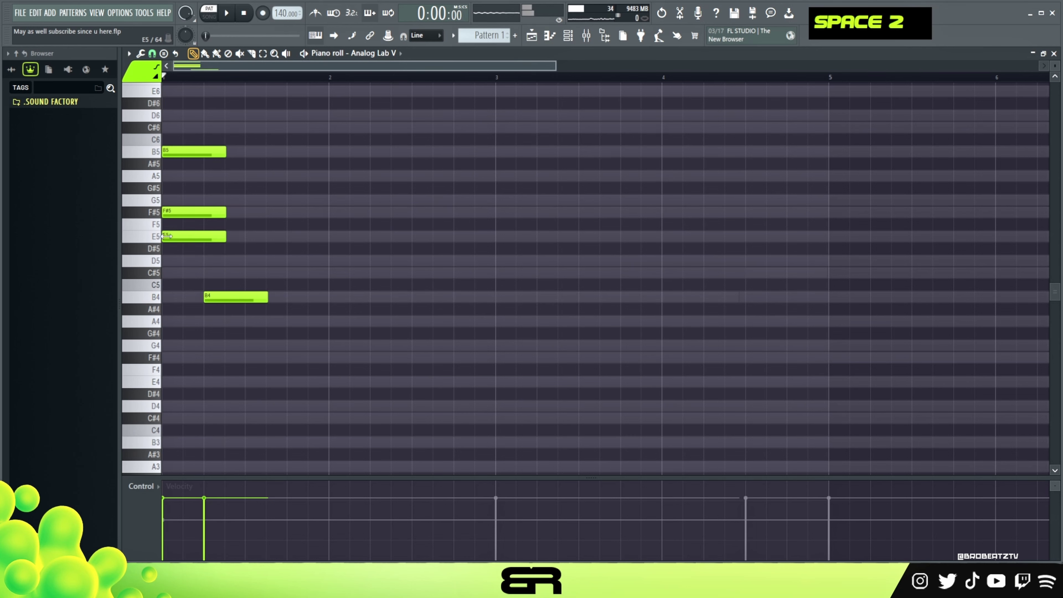
{"action": "key", "text": "space"}
{"action": "key", "text": "space"}
{"action": "key", "text": "space"}
{"action": "key", "text": "space"}
- Copy the F#5 note to beat 3 and to G5 on beat 4, and shorten both copies to about one beat
{"action": "left_click", "coordinate": [180, 212], "text": "ctrl"}
{"action": "left_click_drag", "start_coordinate": [180, 213], "coordinate": [307, 203]}
{"action": "left_click_drag", "start_coordinate": [230, 176], "coordinate": [325, 206]}
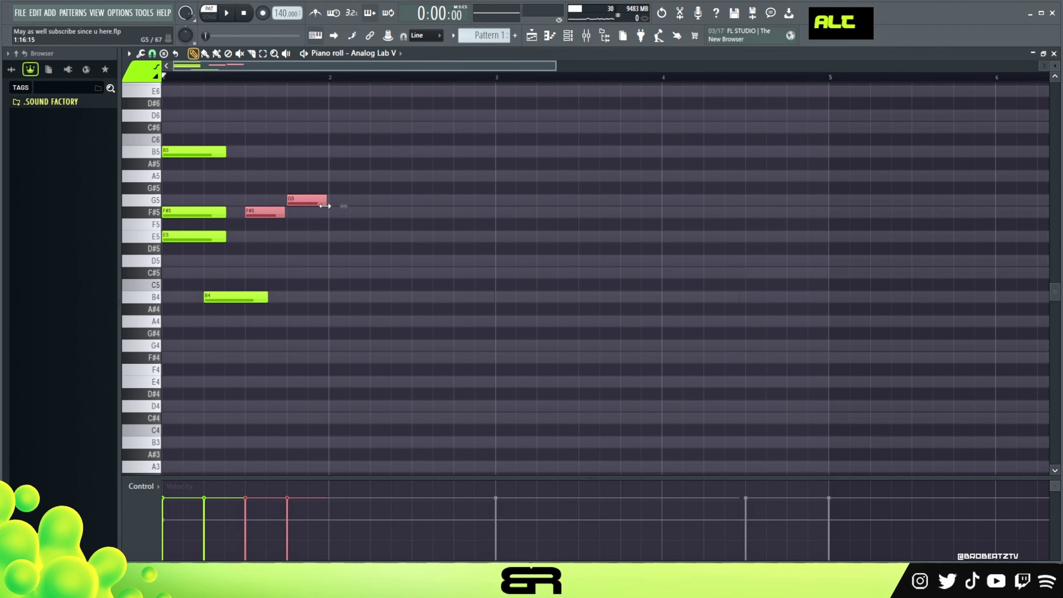
{"action": "right_click", "coordinate": [354, 248]}
{"action": "key", "text": "space"}
{"action": "key", "text": "space"}
{"action": "key", "text": "space"}
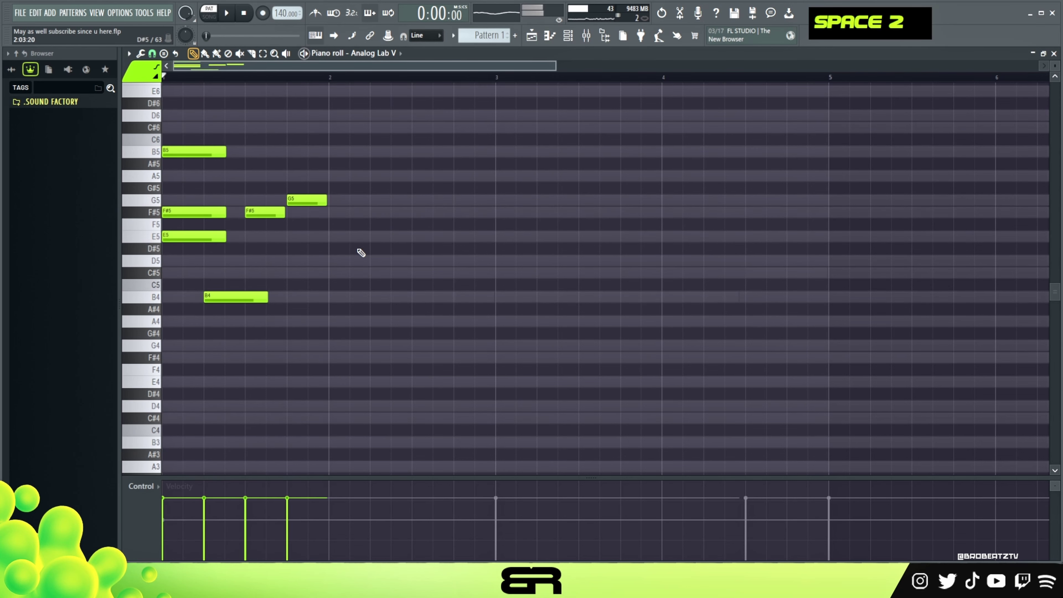
- Select all notes, raise their velocity slightly and audition the phrase
{"action": "key", "text": "ctrl+a"}
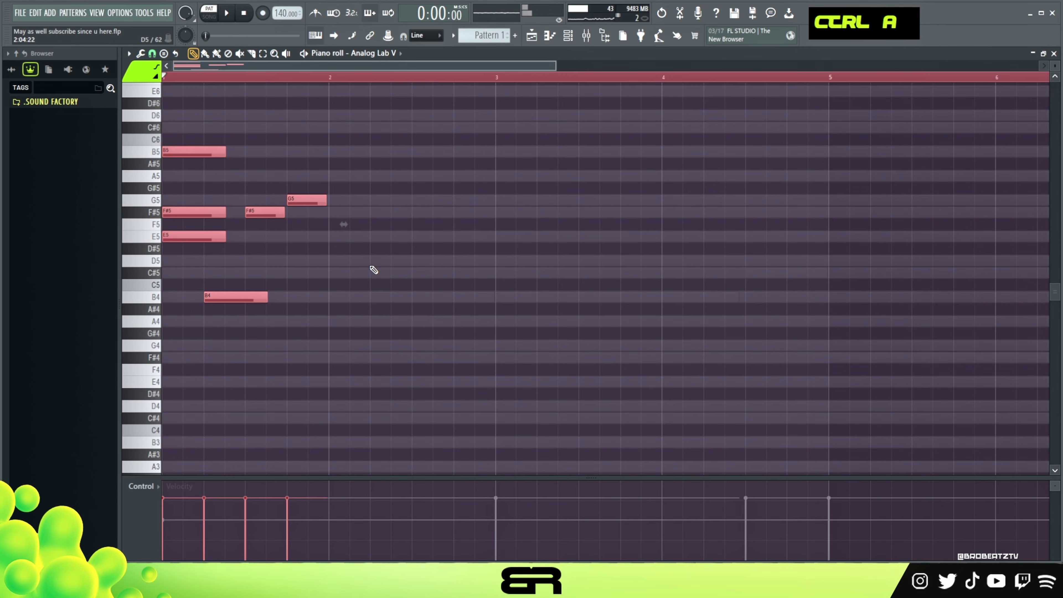
{"action": "key", "text": "space"}
{"action": "scroll", "coordinate": [379, 273], "scroll_direction": "up", "scroll_amount": 1}
{"action": "right_click", "coordinate": [385, 274]}
{"action": "key", "text": "space"}
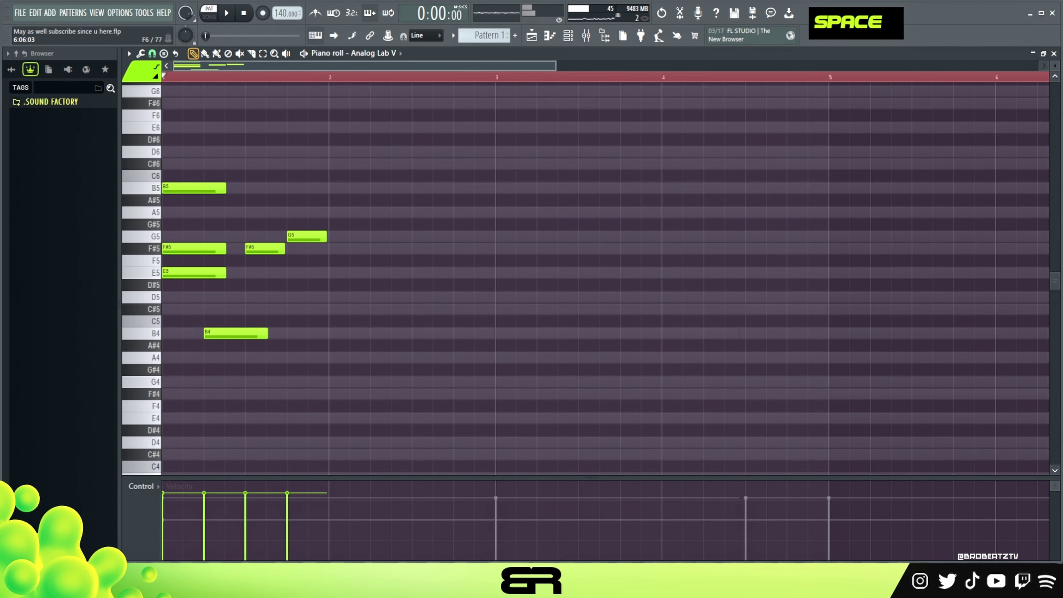
- Clear the time selection, audition the phrase and extend the G5 note slightly past the end of bar 1
{"action": "scroll", "coordinate": [1056, 66], "scroll_direction": "up", "scroll_amount": 3}
{"action": "right_click", "coordinate": [633, 292]}
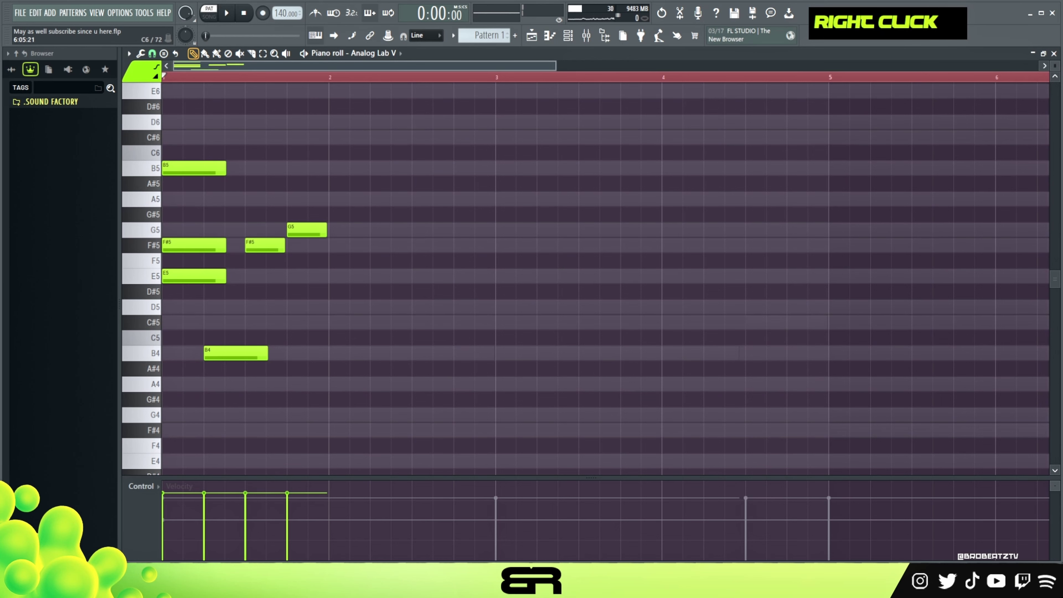
{"action": "left_click_drag", "start_coordinate": [1058, 66], "coordinate": [1058, 50]}
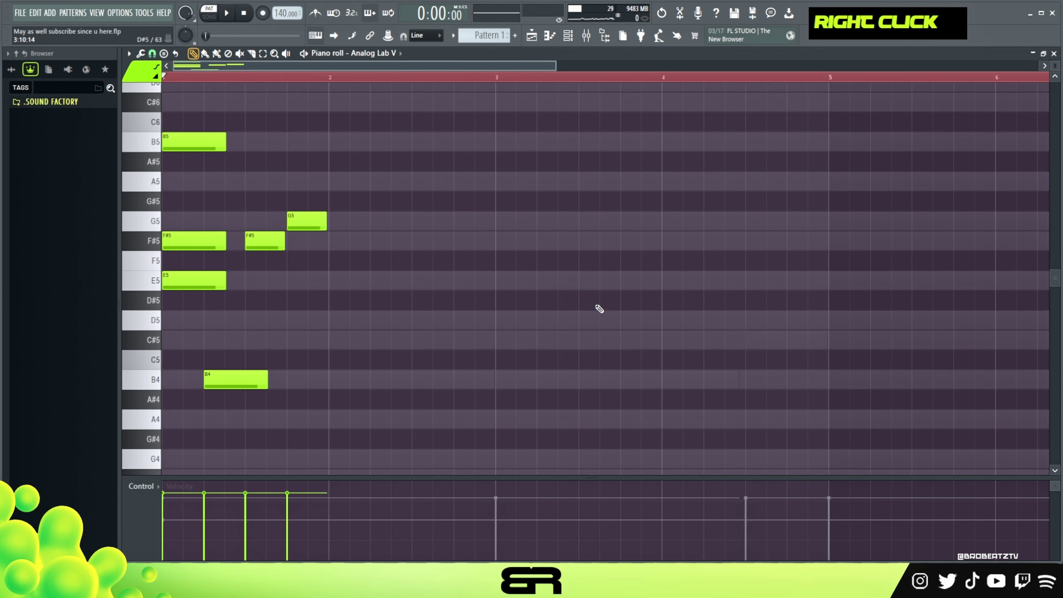
{"action": "scroll", "coordinate": [599, 308], "scroll_direction": "up", "scroll_amount": 1}
{"action": "scroll", "coordinate": [1054, 278], "scroll_direction": "down", "scroll_amount": 1}
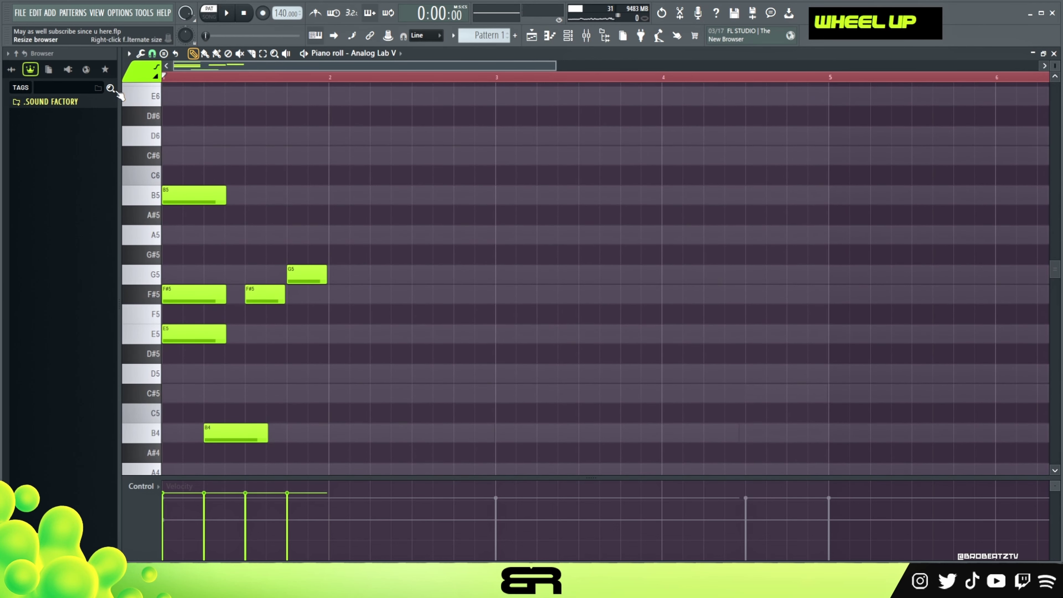
{"action": "double_click", "coordinate": [191, 78]}
{"action": "key", "text": "space"}
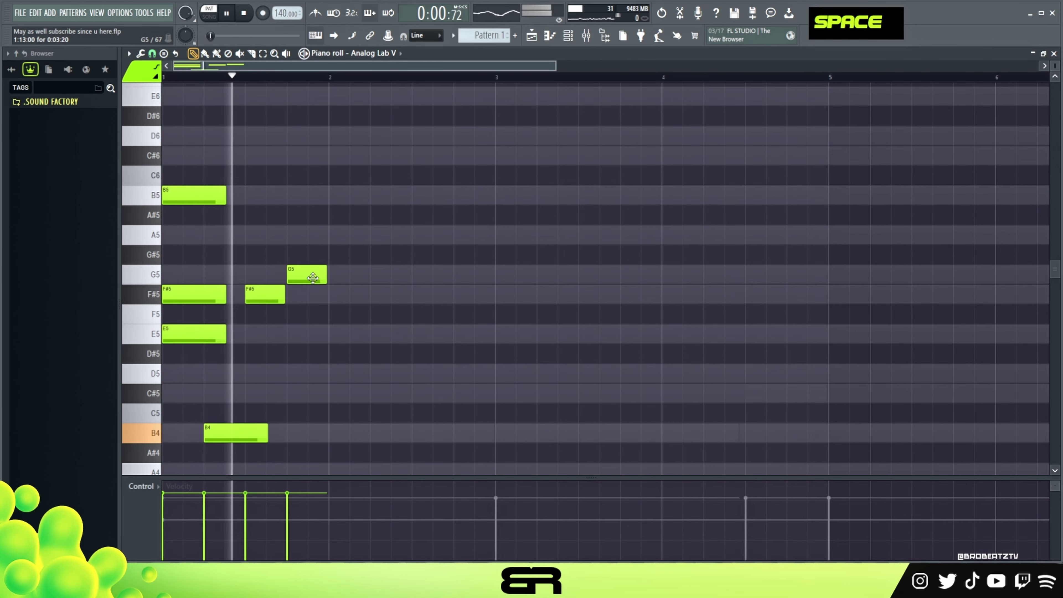
{"action": "key", "text": "space"}
{"action": "key", "text": "space"}
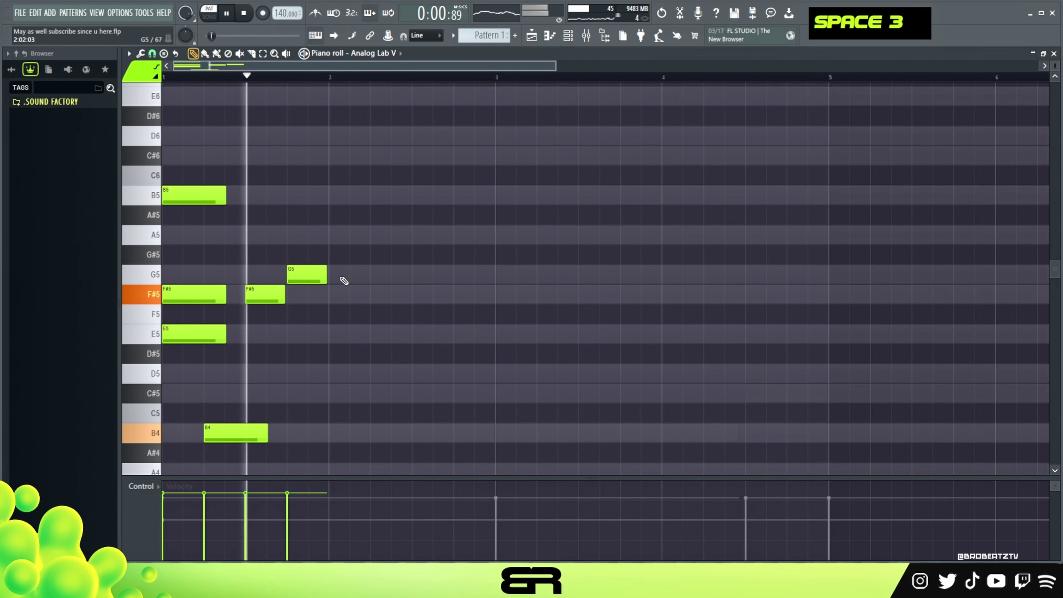
{"action": "key", "text": "space"}
{"action": "left_click_drag", "start_coordinate": [321, 272], "coordinate": [331, 272]}
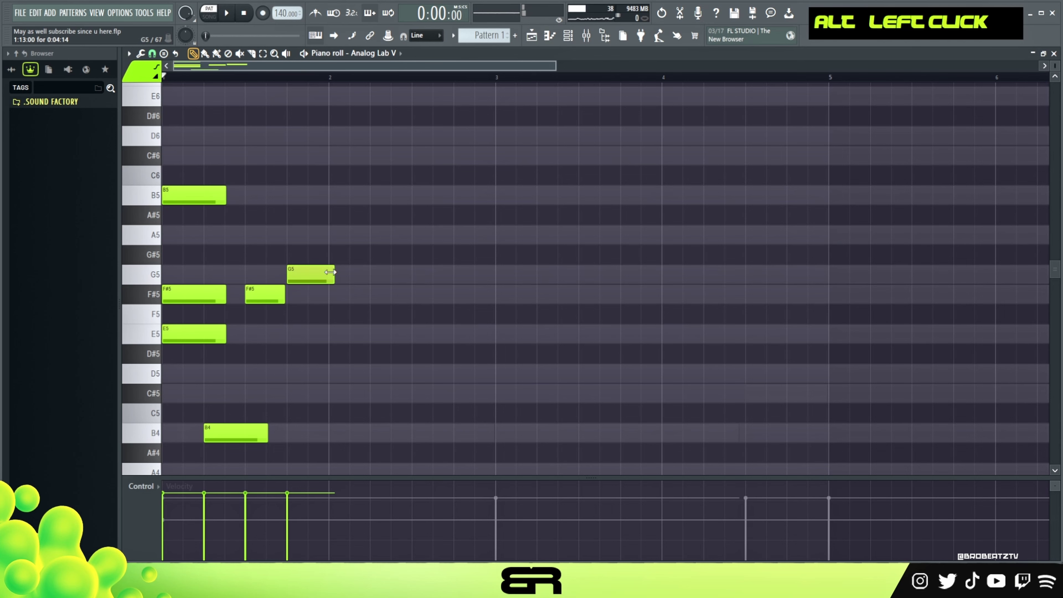
- Duplicate the whole one-bar phrase into bar 2 and audition both bars
{"action": "key", "text": "ctrl+a"}
{"action": "left_click_drag", "start_coordinate": [192, 200], "coordinate": [345, 207]}
{"action": "left_click", "coordinate": [314, 271], "text": "ctrl"}
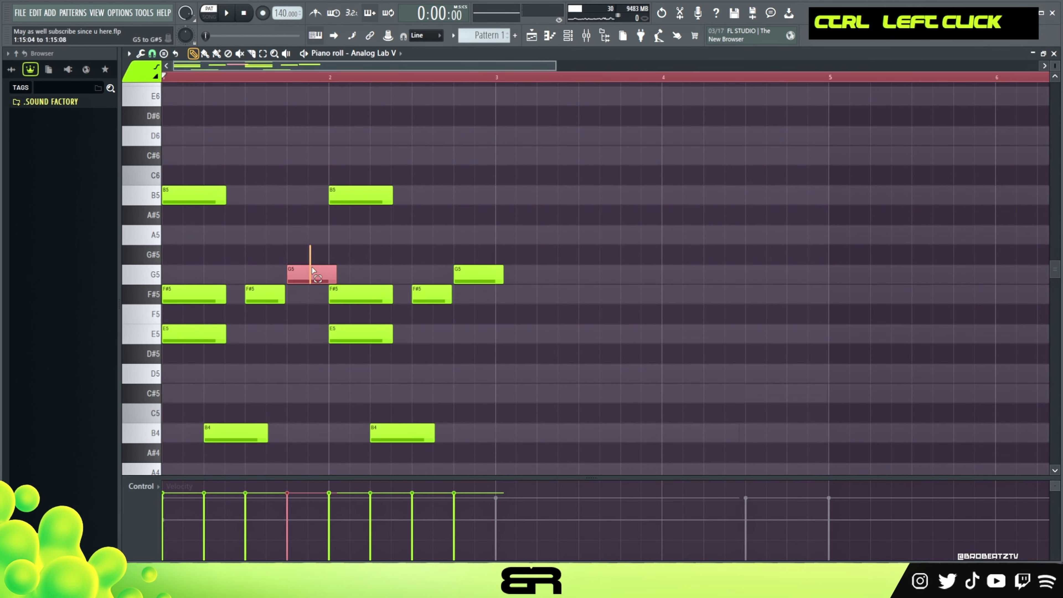
{"action": "key", "text": "space"}
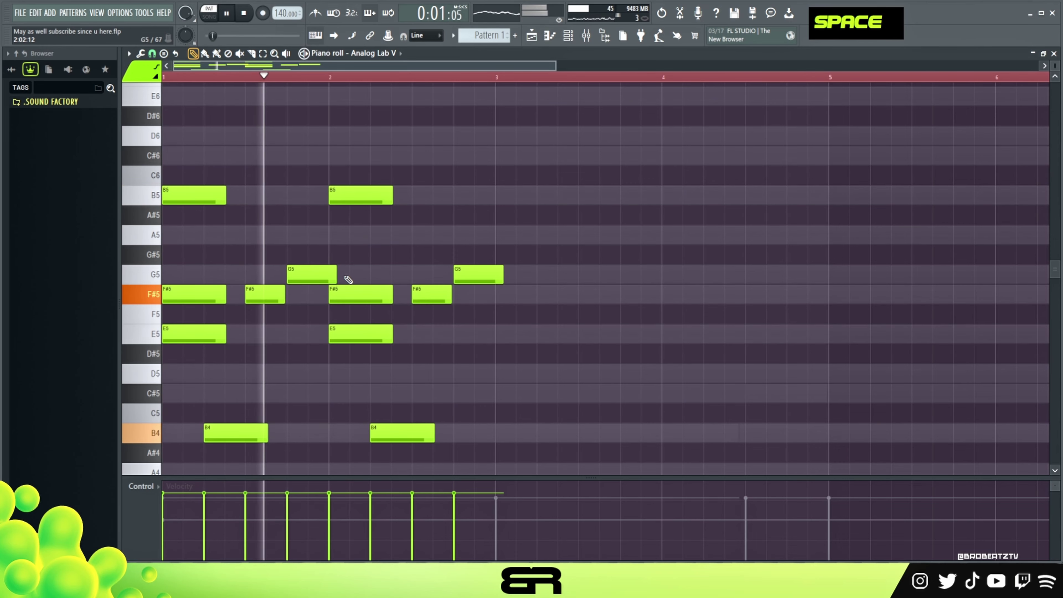
{"action": "key", "text": "space"}
- Raise the F#5 note at the start of bar 2 one octave to F#6 and audition both bars
{"action": "left_click", "coordinate": [377, 296], "text": "ctrl"}
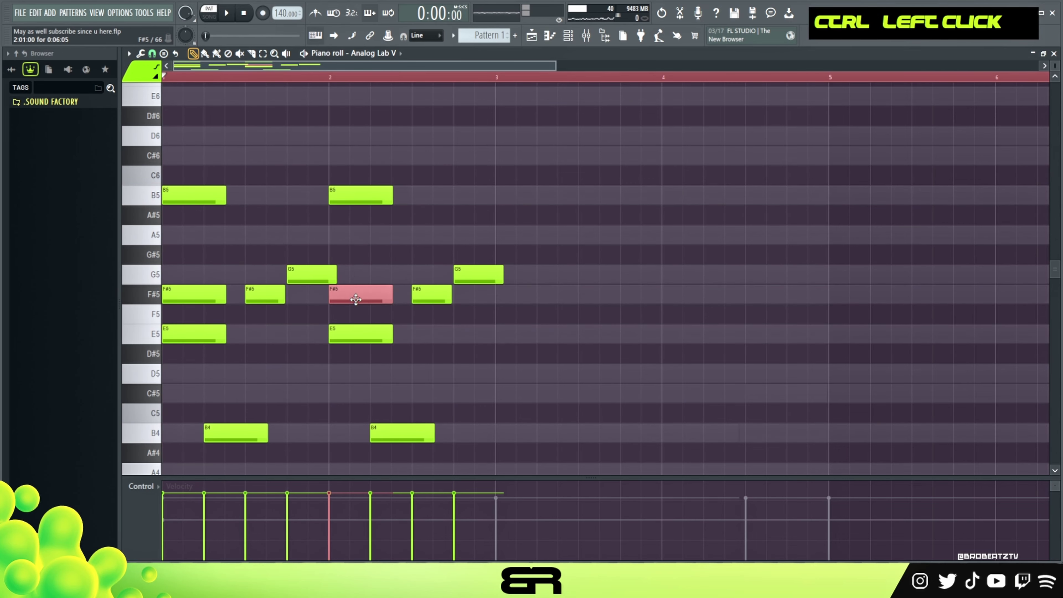
{"action": "key", "text": "ctrl+Up"}
{"action": "key", "text": "space"}
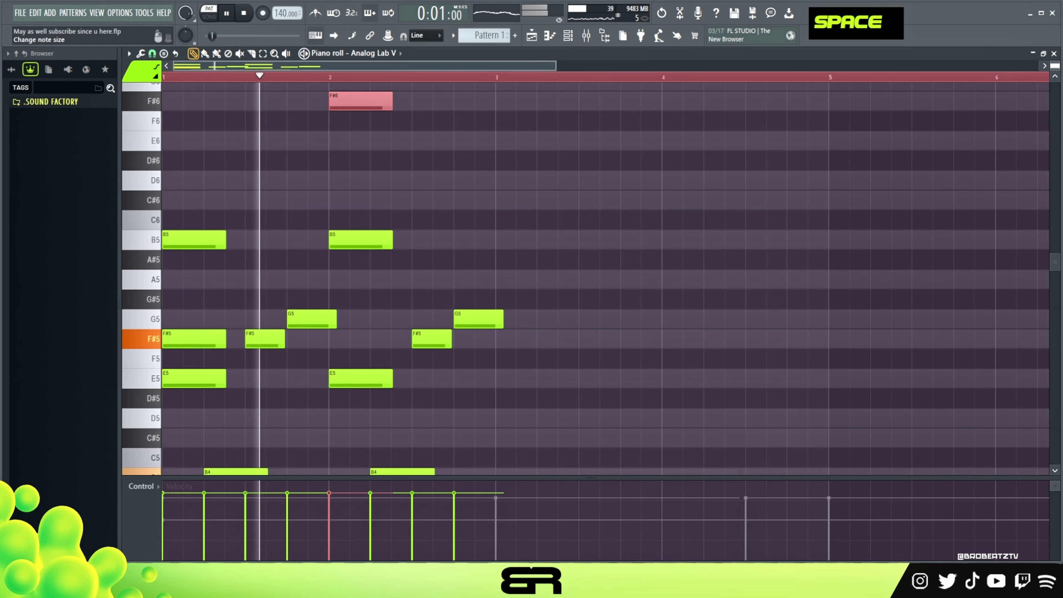
{"action": "left_click_drag", "start_coordinate": [1054, 65], "coordinate": [1054, 74]}
{"action": "right_click", "coordinate": [761, 238]}
{"action": "scroll", "coordinate": [712, 273], "scroll_direction": "down", "scroll_amount": 1}
{"action": "scroll", "coordinate": [677, 276], "scroll_direction": "up", "scroll_amount": 1}
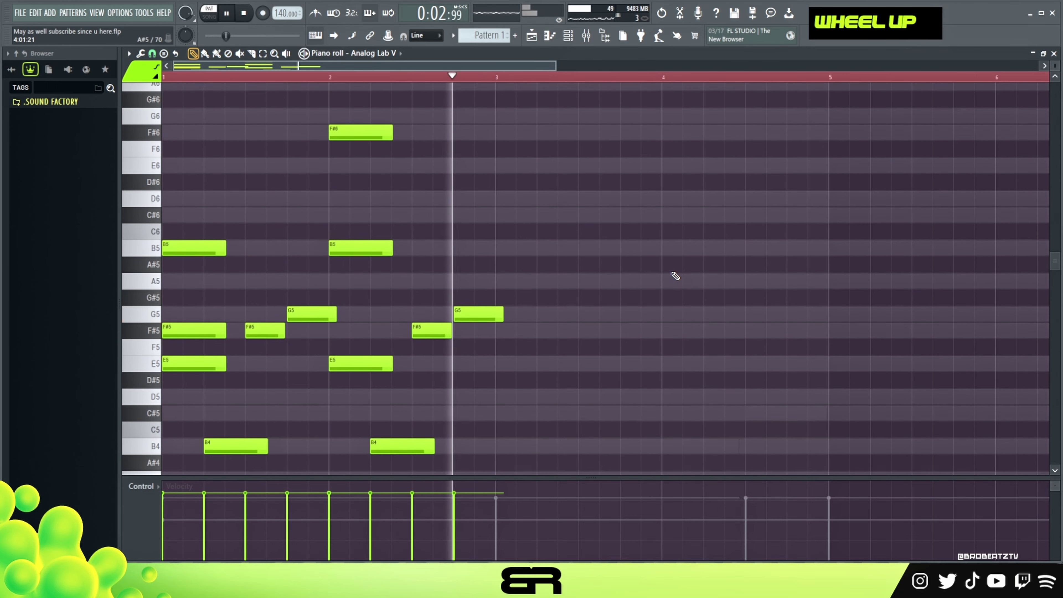
{"action": "key", "text": "space"}
- Duplicate the two-bar phrase into bars 3–4, and copy the resulting four bars into bars 5–8
{"action": "key", "text": "ctrl+a"}
{"action": "left_click_drag", "start_coordinate": [191, 252], "coordinate": [525, 255]}
{"action": "right_click", "coordinate": [526, 204]}
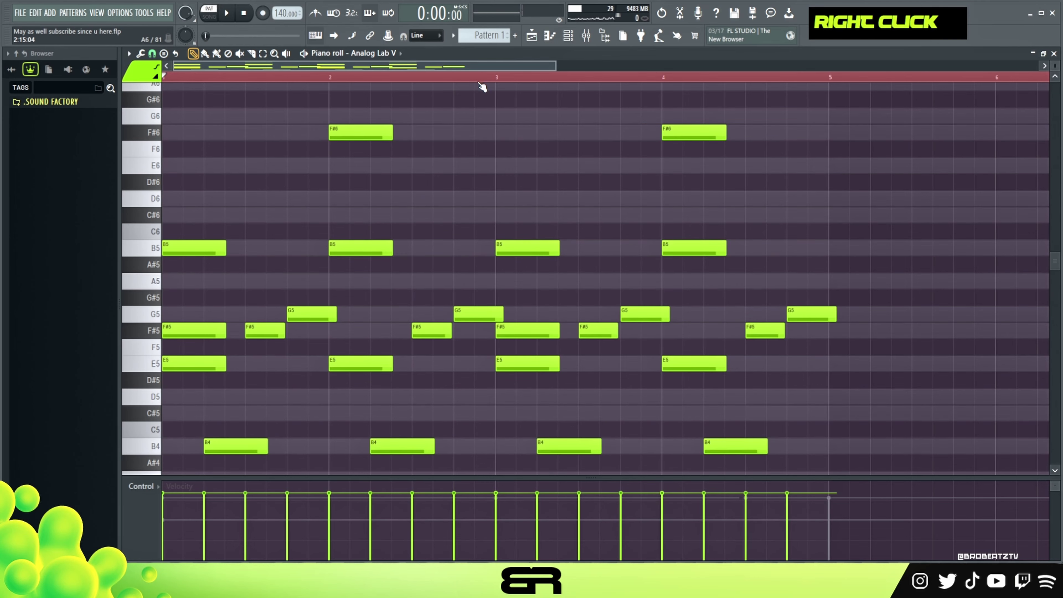
{"action": "scroll", "coordinate": [482, 87], "scroll_direction": "down", "scroll_amount": 1}
{"action": "key", "text": "ctrl+a"}
{"action": "left_click_drag", "start_coordinate": [203, 247], "coordinate": [673, 232]}
{"action": "right_click", "coordinate": [614, 156]}
{"action": "scroll", "coordinate": [553, 80], "scroll_direction": "down", "scroll_amount": 2}
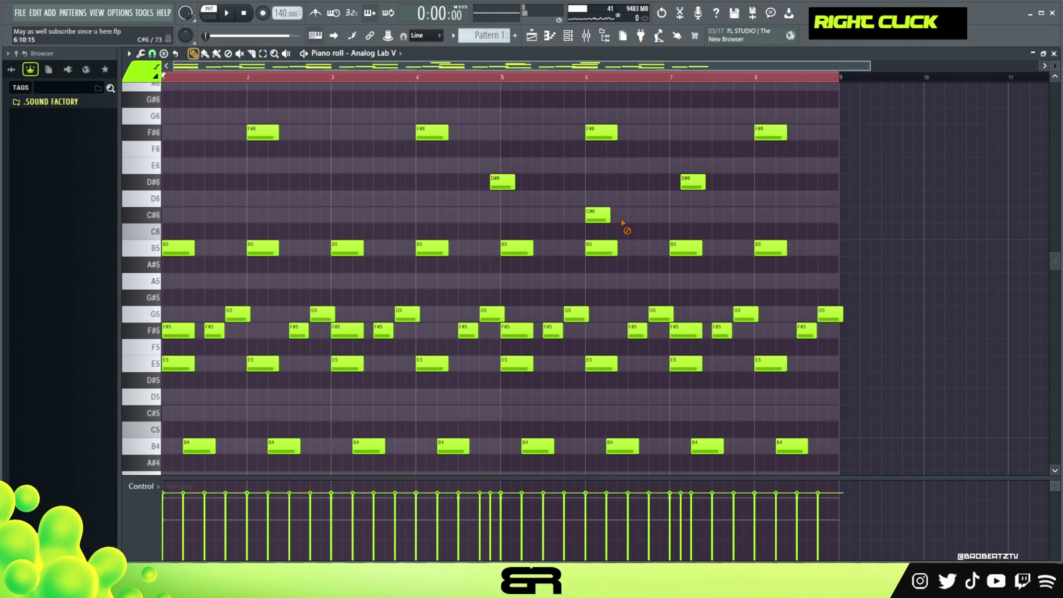
- Clear the time selection and play back the eight-bar bell pattern
{"action": "double_click", "coordinate": [430, 78]}
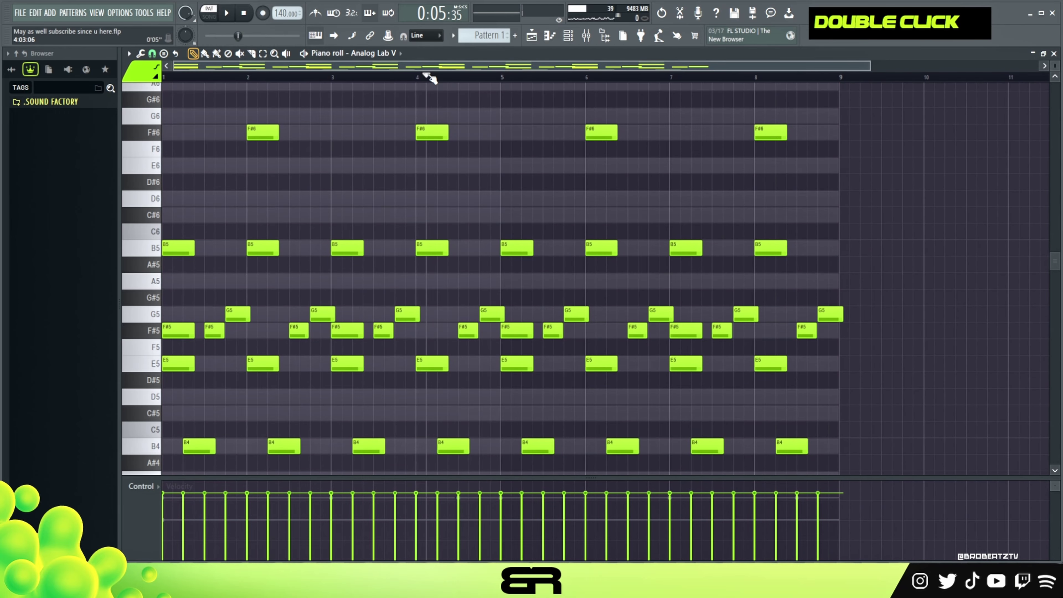
{"action": "key", "text": "space"}
{"action": "scroll", "coordinate": [570, 173], "scroll_direction": "down", "scroll_amount": 3}
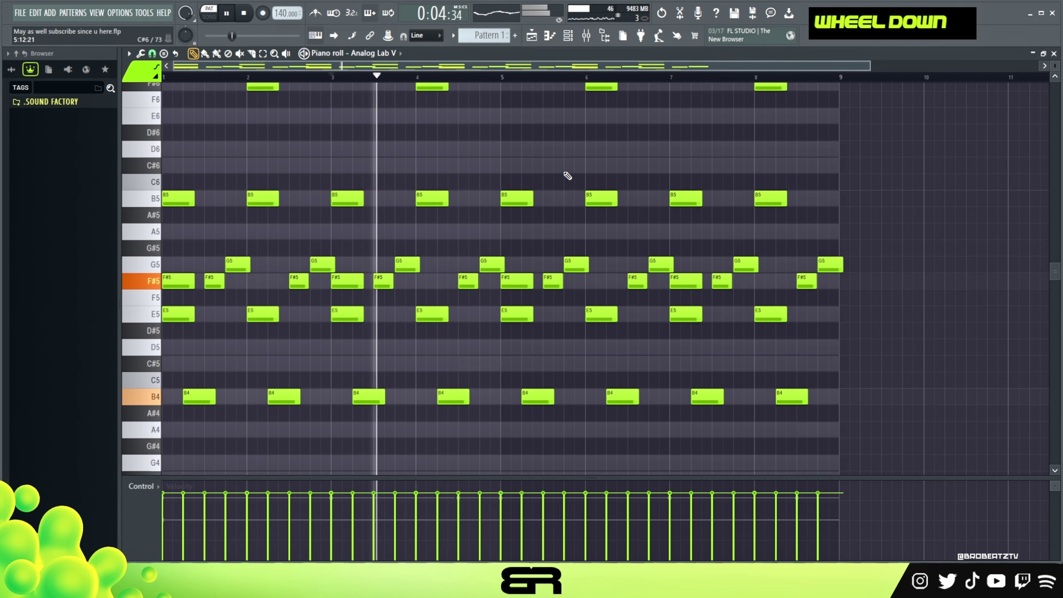
{"action": "scroll", "coordinate": [557, 185], "scroll_direction": "up", "scroll_amount": 3}
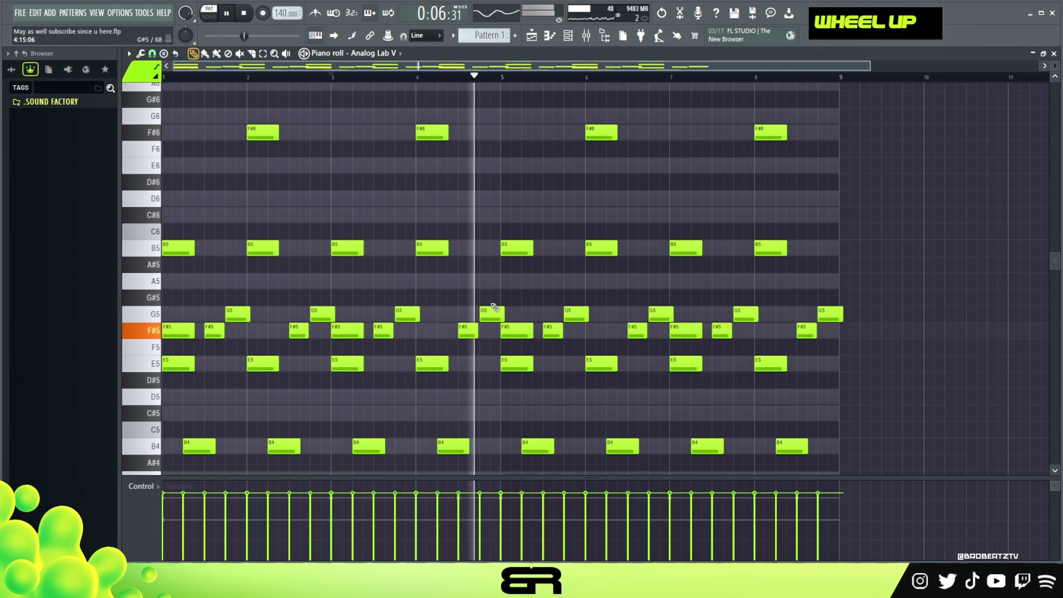
- Trim the last G5 note to end exactly at bar 9 while playing back the bell pattern
{"action": "scroll", "coordinate": [617, 245], "scroll_direction": "down", "scroll_amount": 2}
{"action": "scroll", "coordinate": [707, 245], "scroll_direction": "up", "scroll_amount": 3}
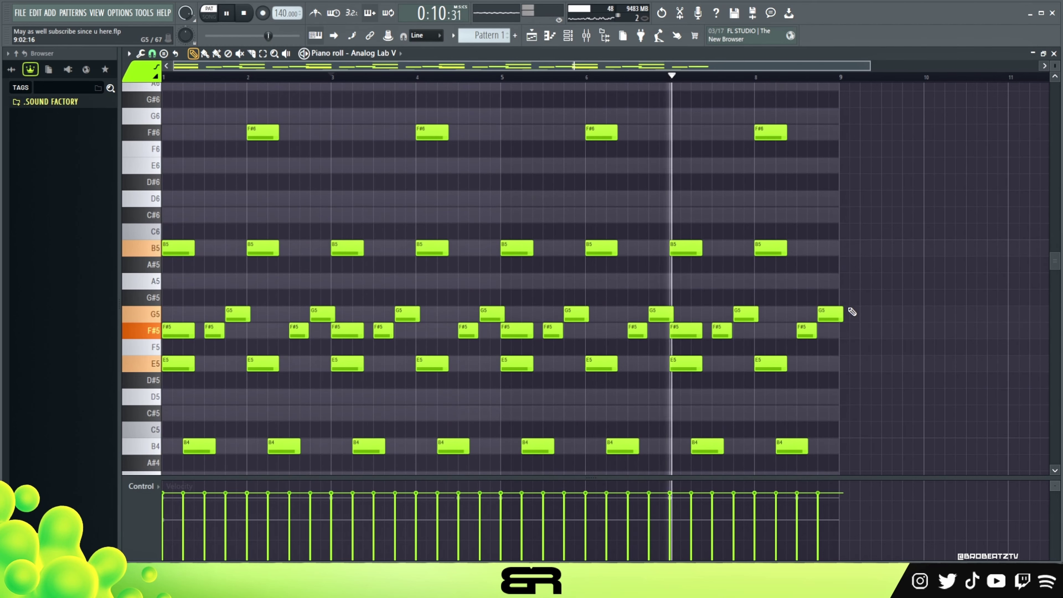
{"action": "left_click_drag", "start_coordinate": [842, 317], "coordinate": [839, 320]}
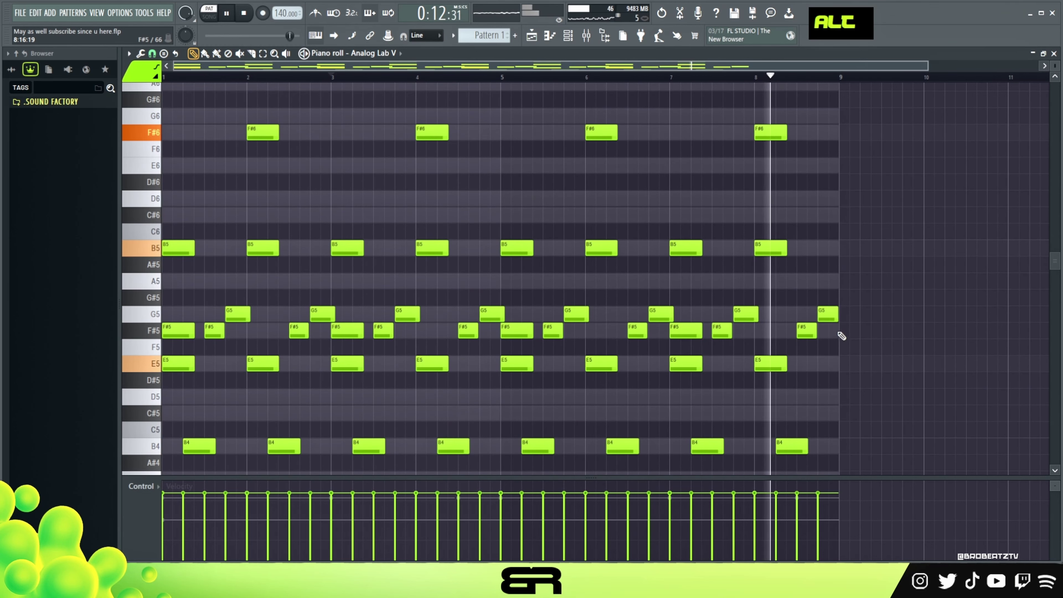
{"action": "key", "text": "space"}
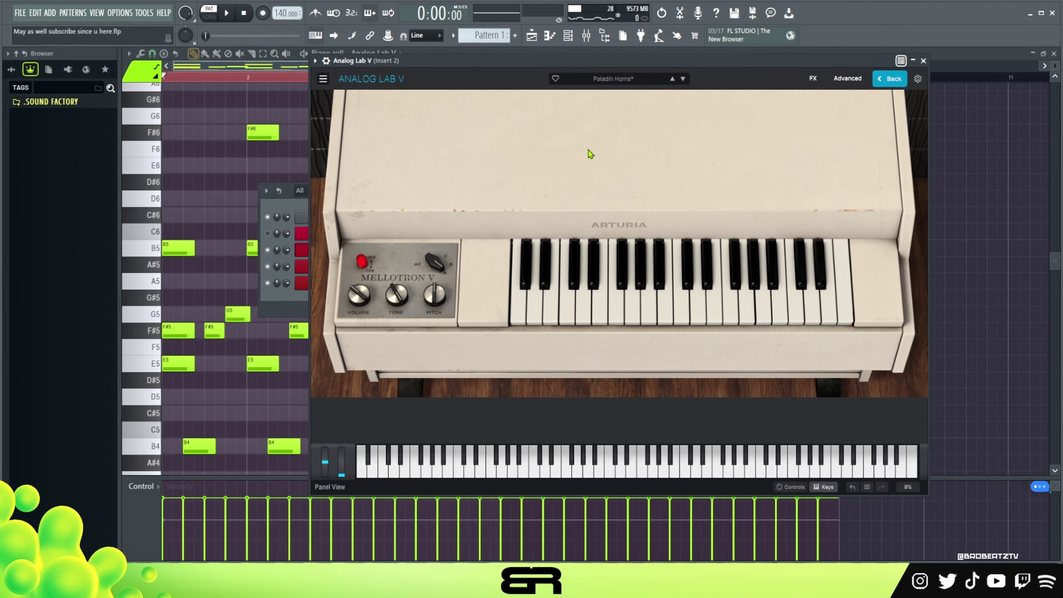
- Close the Paladin Horns instrument window and open the piano roll of the second Analog Lab V channel
{"action": "left_click", "coordinate": [924, 61]}
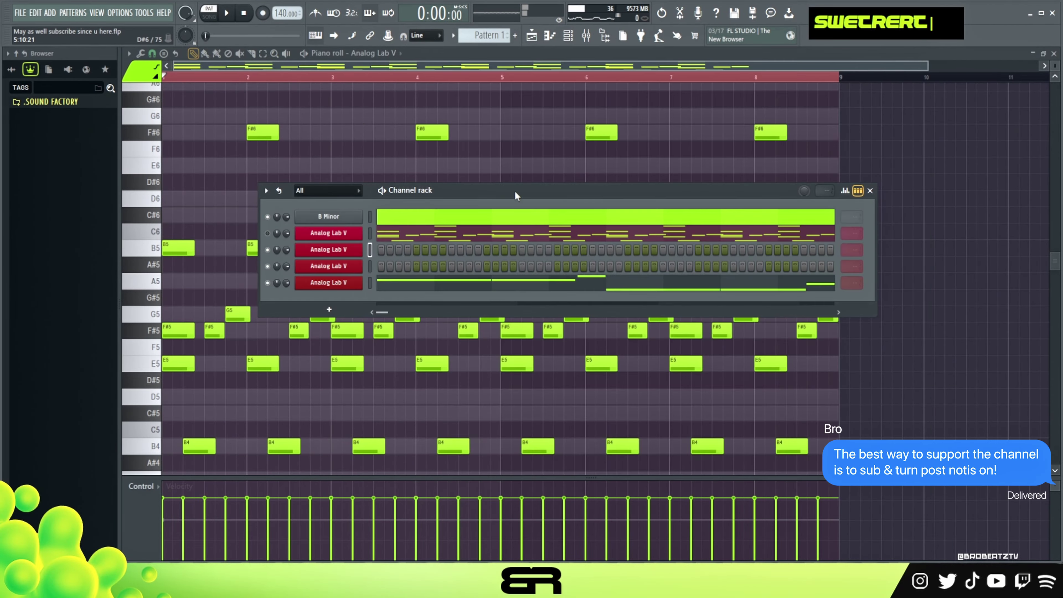
{"action": "right_click", "coordinate": [335, 249]}
{"action": "left_click", "coordinate": [274, 240]}
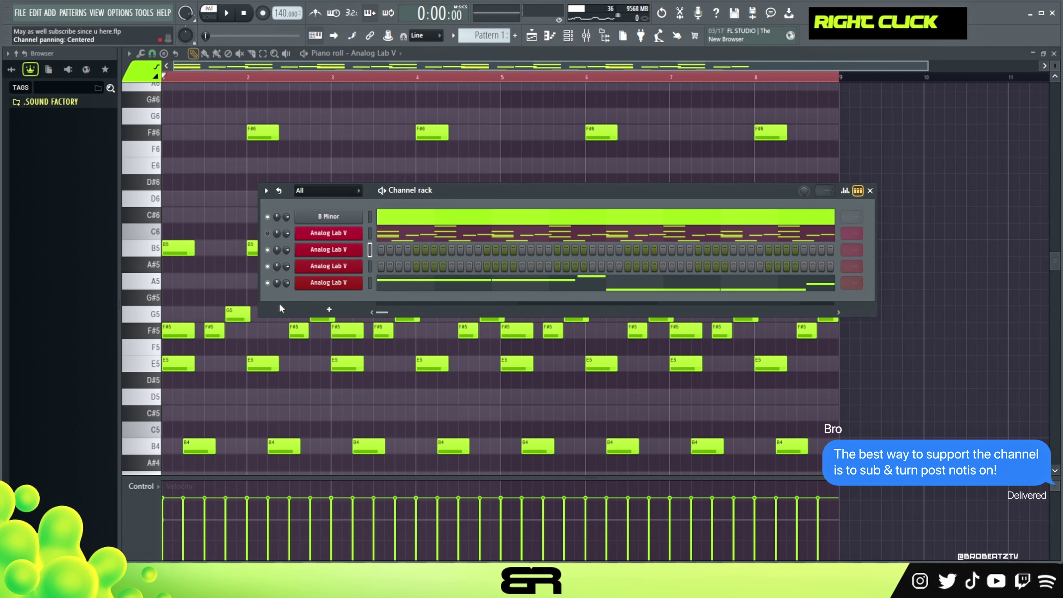
{"action": "right_click", "coordinate": [341, 249]}
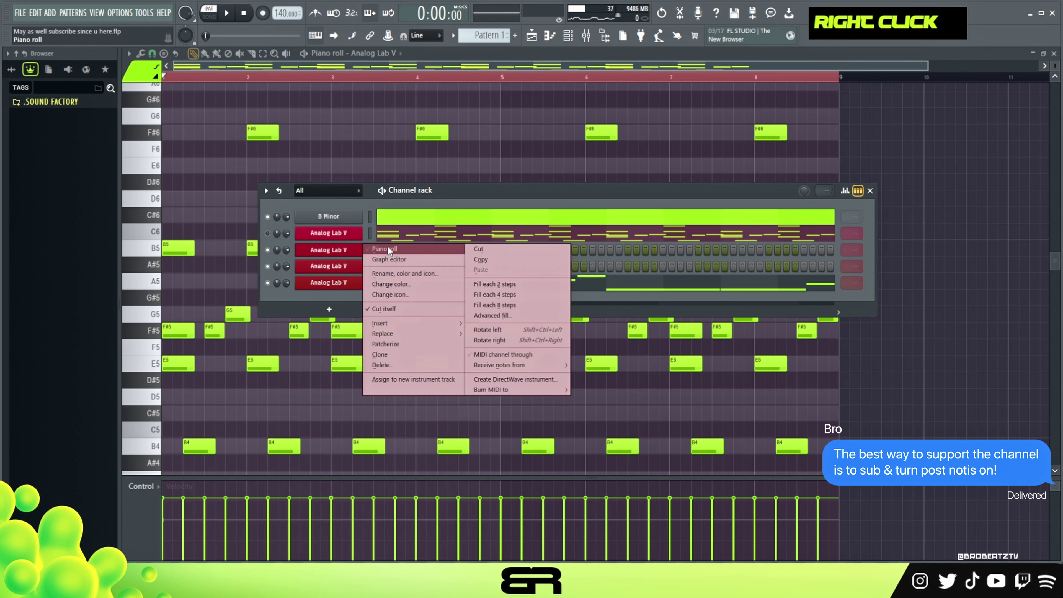
{"action": "left_click", "coordinate": [431, 192]}
{"action": "right_click", "coordinate": [361, 246]}
{"action": "left_click", "coordinate": [393, 251]}
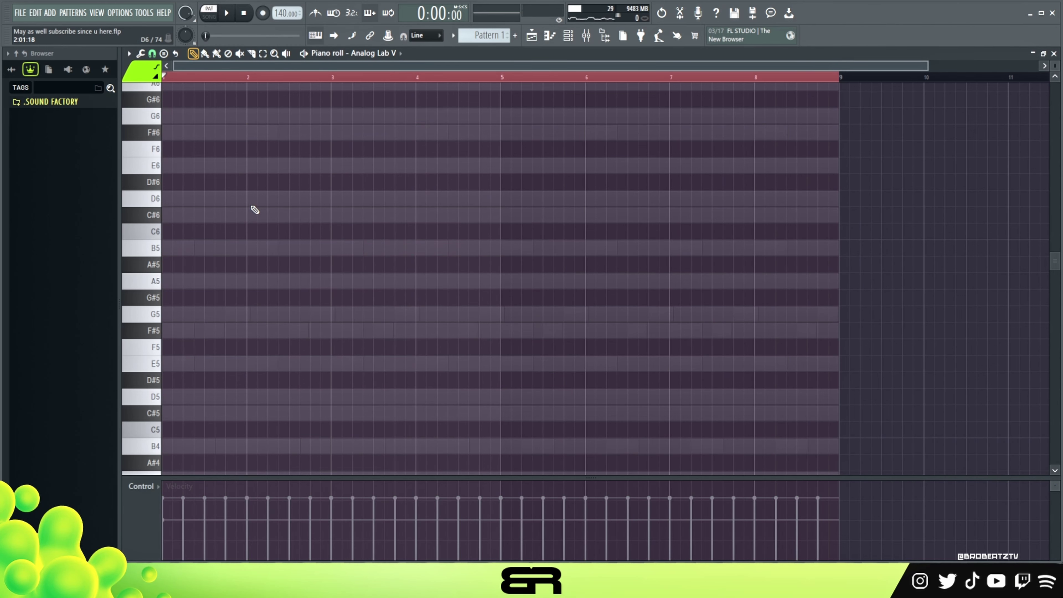
- Place a D6 note from bar 2 lasting one and a half bars, and short C#6, G5 and F#5 notes in bar 4
{"action": "scroll", "coordinate": [396, 67], "scroll_direction": "up", "scroll_amount": 3}
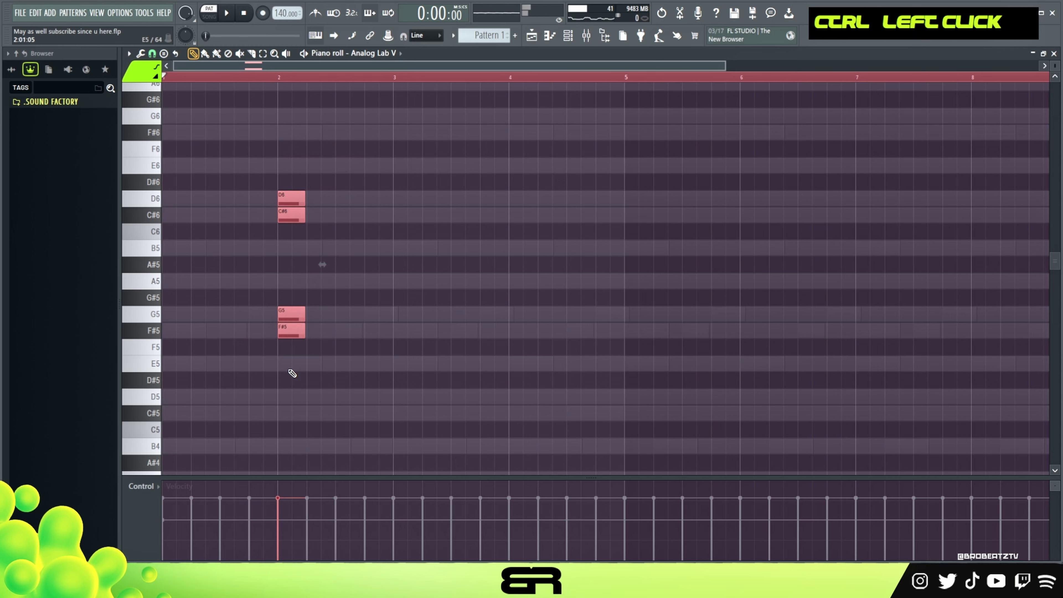
{"action": "right_click", "coordinate": [304, 254]}
{"action": "left_click_drag", "start_coordinate": [256, 212], "coordinate": [296, 307]}
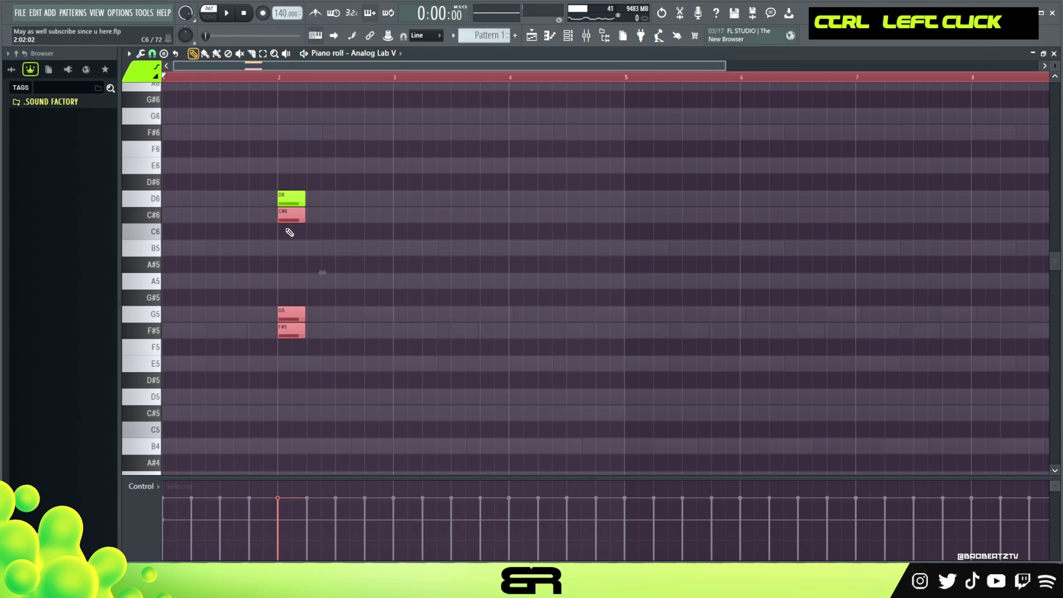
{"action": "right_click", "coordinate": [346, 219]}
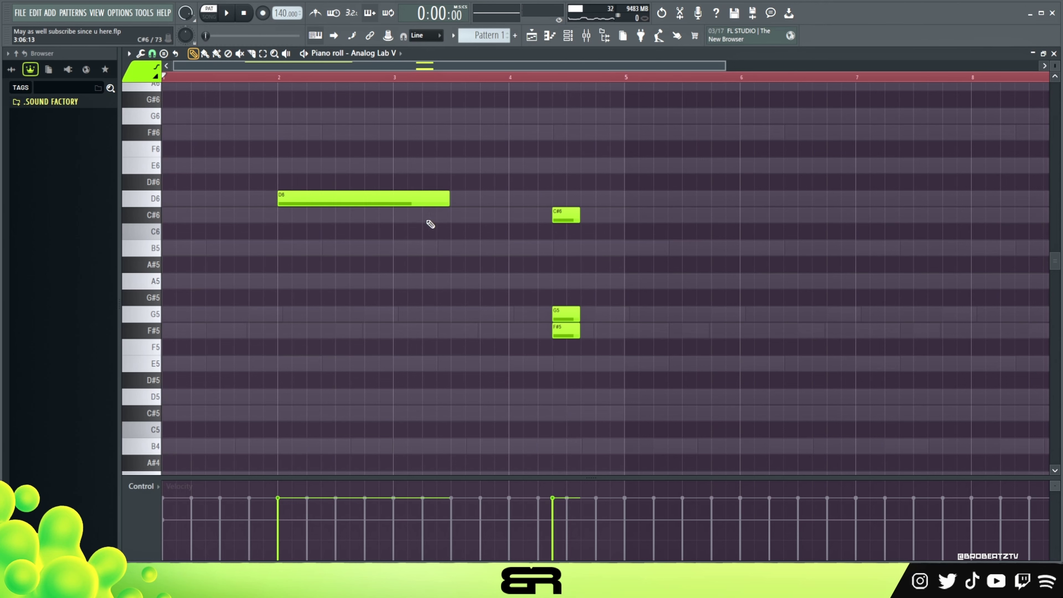
- Raise the long note at bar 2 to F#6 and audition the phrase
{"action": "key", "text": "space"}
{"action": "scroll", "coordinate": [393, 266], "scroll_direction": "up", "scroll_amount": 3}
{"action": "key", "text": "space"}
{"action": "left_click_drag", "start_coordinate": [356, 243], "coordinate": [352, 160]}
{"action": "key", "text": "space"}
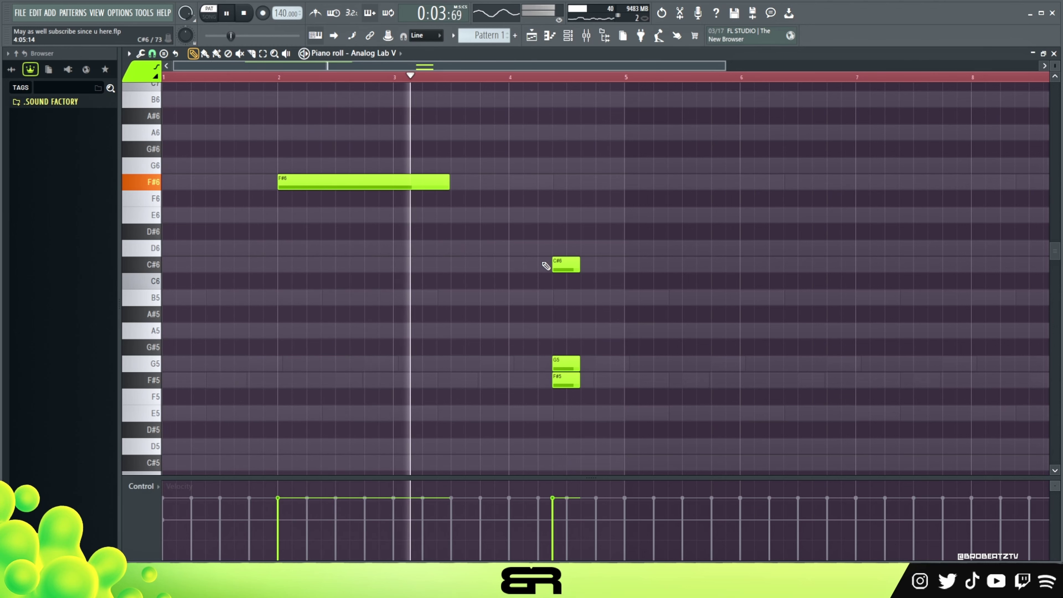
- Stretch the C#6 note from the start of bar 4 into bar 5, and delete the short G5 and F#5 notes
{"action": "left_click_drag", "start_coordinate": [561, 265], "coordinate": [647, 266]}
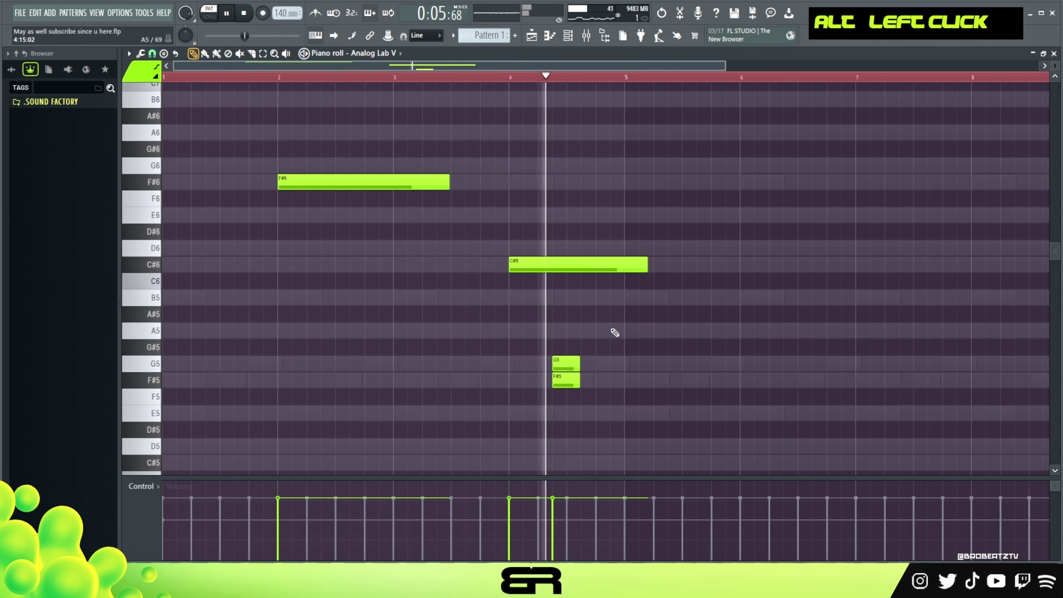
{"action": "left_click_drag", "start_coordinate": [588, 351], "coordinate": [545, 417]}
{"action": "key", "text": "space"}
{"action": "key", "text": "space"}
{"action": "right_click", "coordinate": [561, 364]}
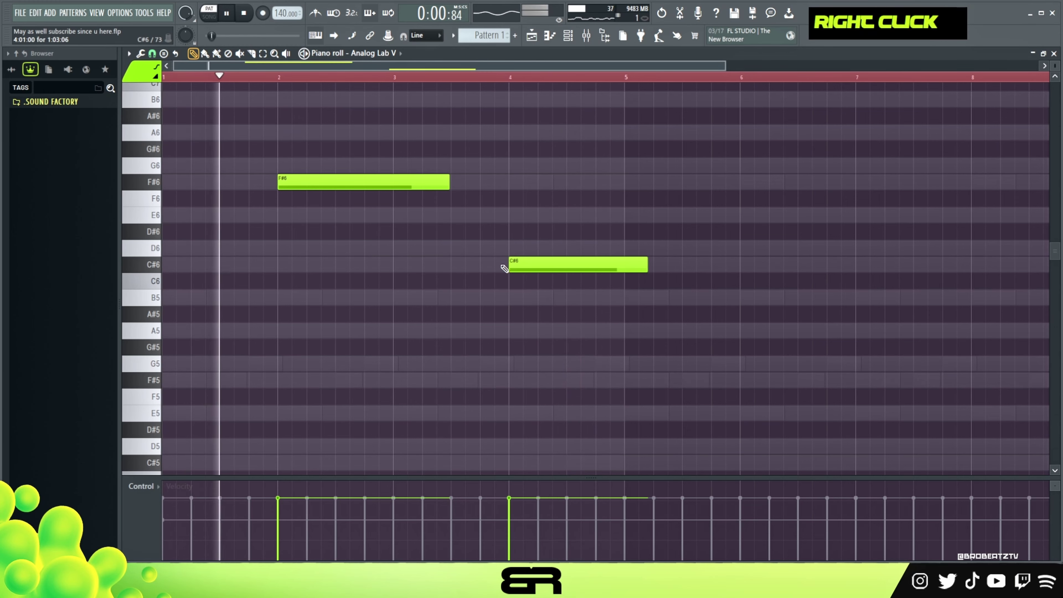
- Extend the C#6 note to about the middle of bar 5, and duplicate the two-note phrase from that point
{"action": "left_click_drag", "start_coordinate": [366, 156], "coordinate": [565, 290]}
{"action": "right_click", "coordinate": [565, 289]}
{"action": "left_click_drag", "start_coordinate": [647, 264], "coordinate": [679, 264]}
{"action": "scroll", "coordinate": [536, 79], "scroll_direction": "down", "scroll_amount": 4}
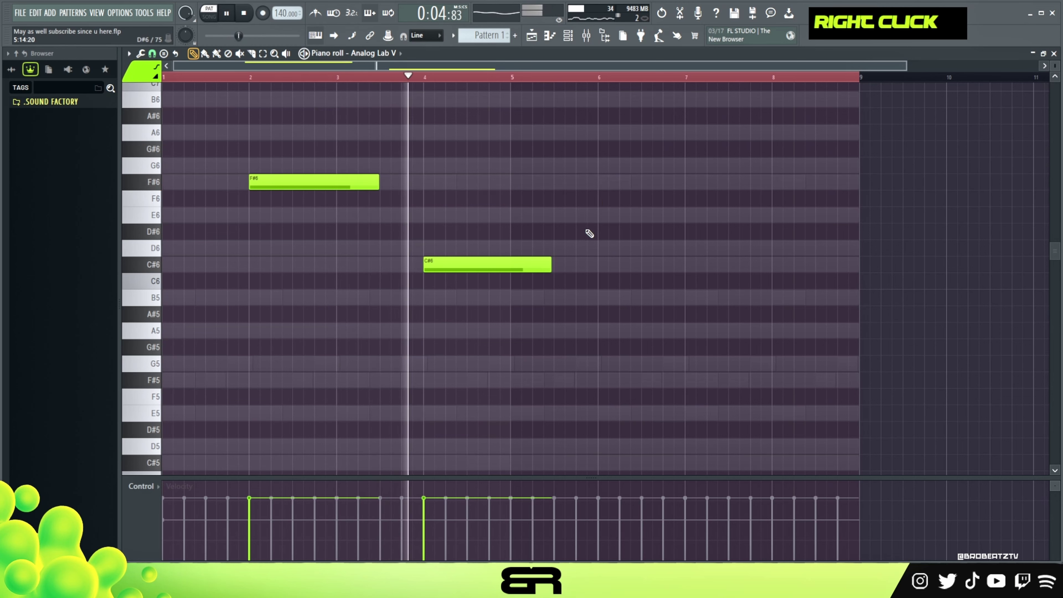
{"action": "key", "text": "ctrl+a"}
{"action": "left_click_drag", "start_coordinate": [280, 187], "coordinate": [585, 190]}
{"action": "right_click", "coordinate": [648, 315]}
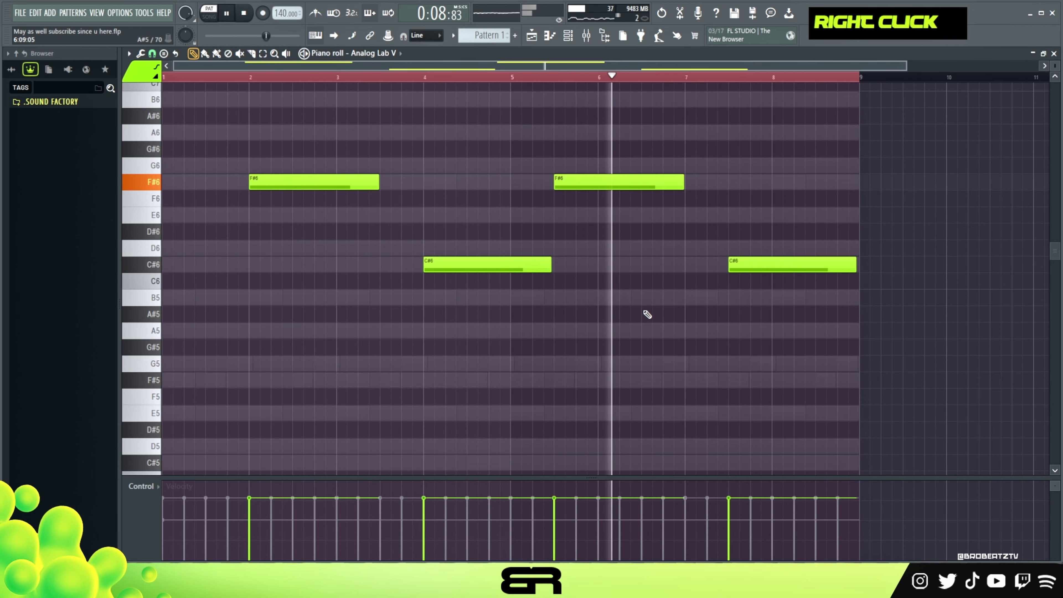
- Raise the final long note to D6, ending just before bar 9, and add a C#6 note in the second half of bar 8
{"action": "key", "text": "space"}
{"action": "left_click_drag", "start_coordinate": [740, 266], "coordinate": [753, 246]}
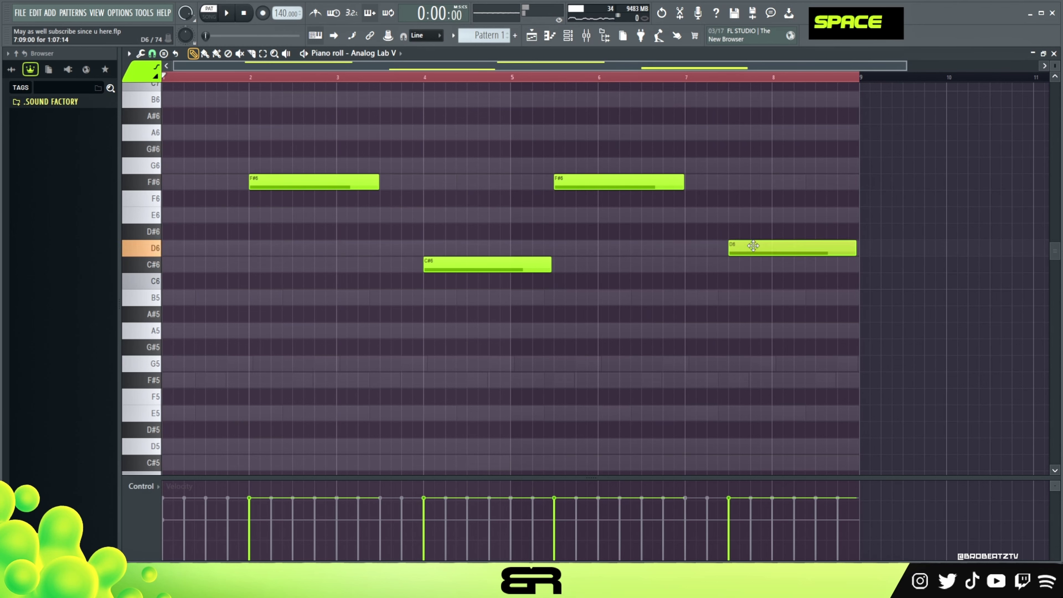
{"action": "left_click_drag", "start_coordinate": [852, 249], "coordinate": [812, 256]}
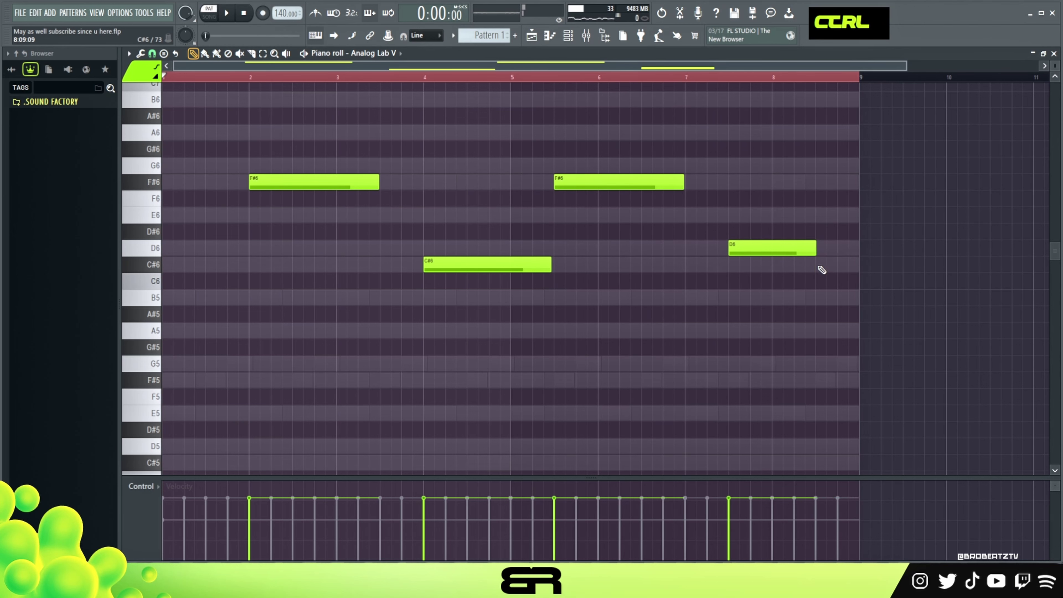
{"action": "left_click_drag", "start_coordinate": [899, 269], "coordinate": [853, 250]}
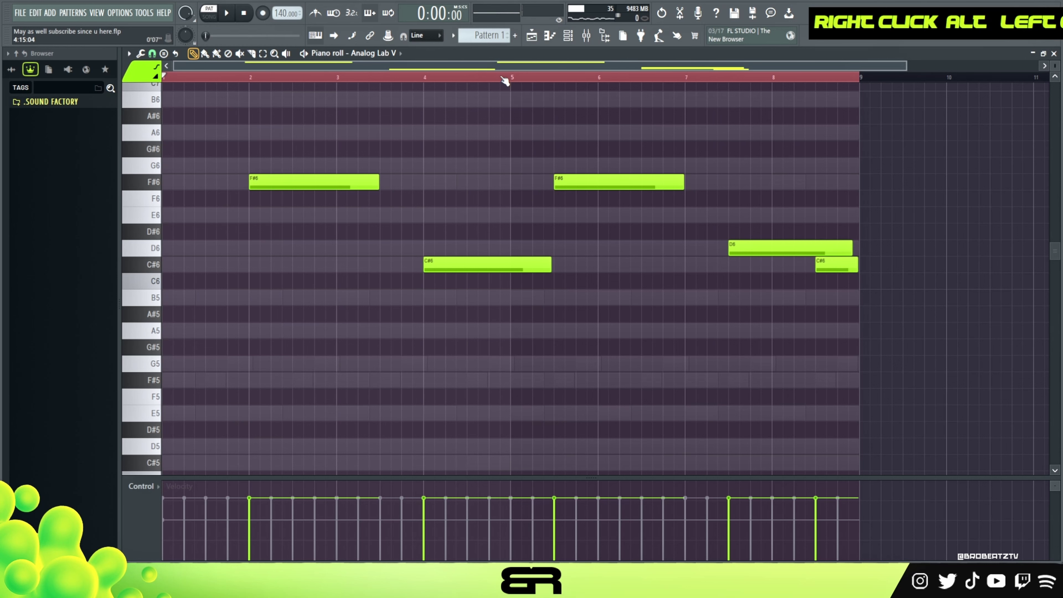
- Clear the time selection and, during playback, shorten the first C#6 note to end just after the start of bar 5
{"action": "double_click", "coordinate": [389, 78]}
{"action": "left_click", "coordinate": [568, 37]}
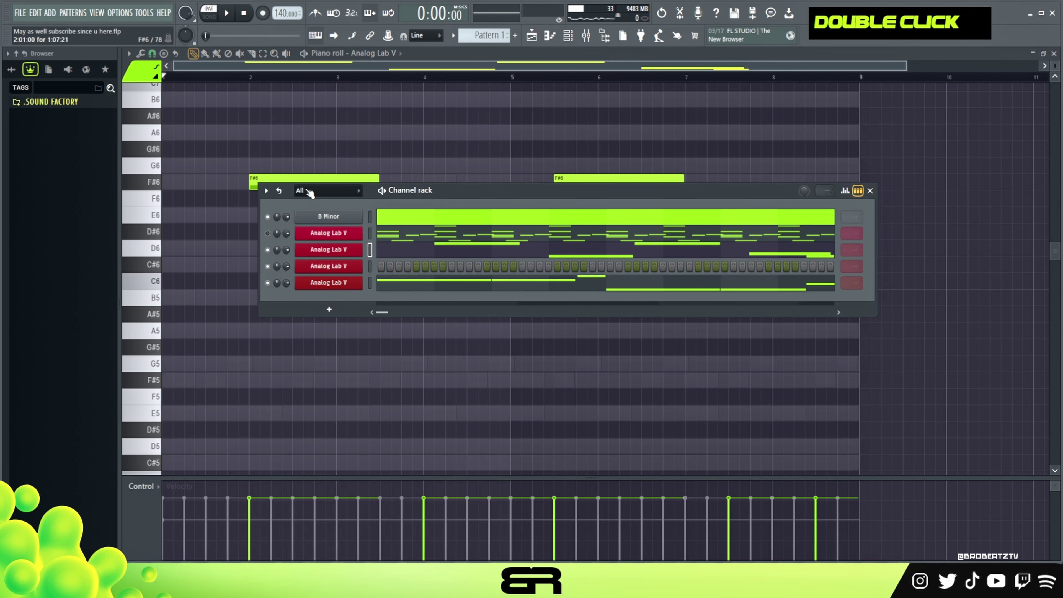
{"action": "key", "text": "F6"}
{"action": "key", "text": "space"}
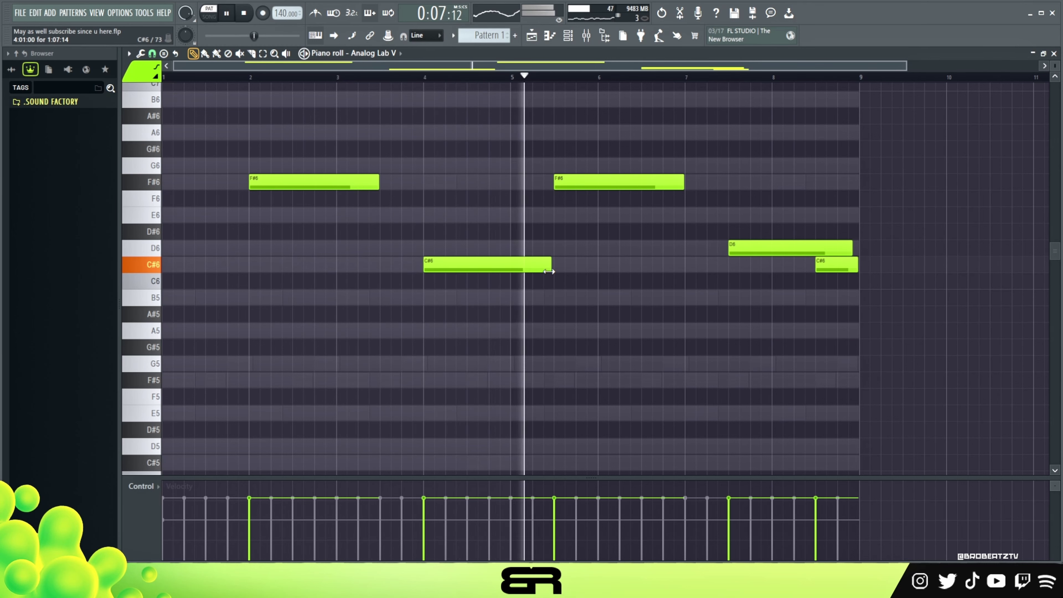
{"action": "left_click_drag", "start_coordinate": [549, 270], "coordinate": [522, 270]}
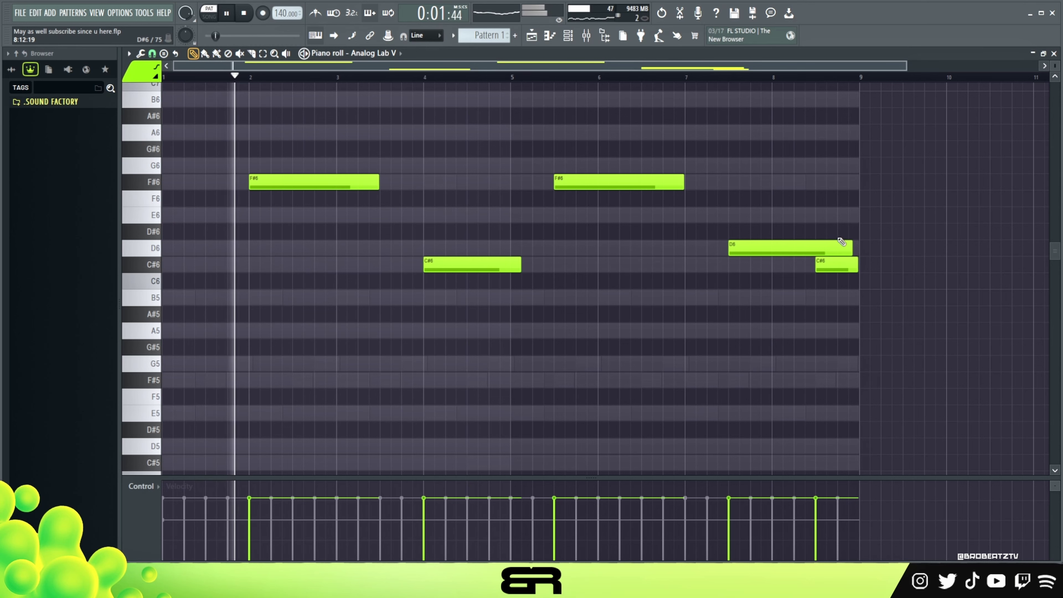
{"action": "key", "text": "space"}
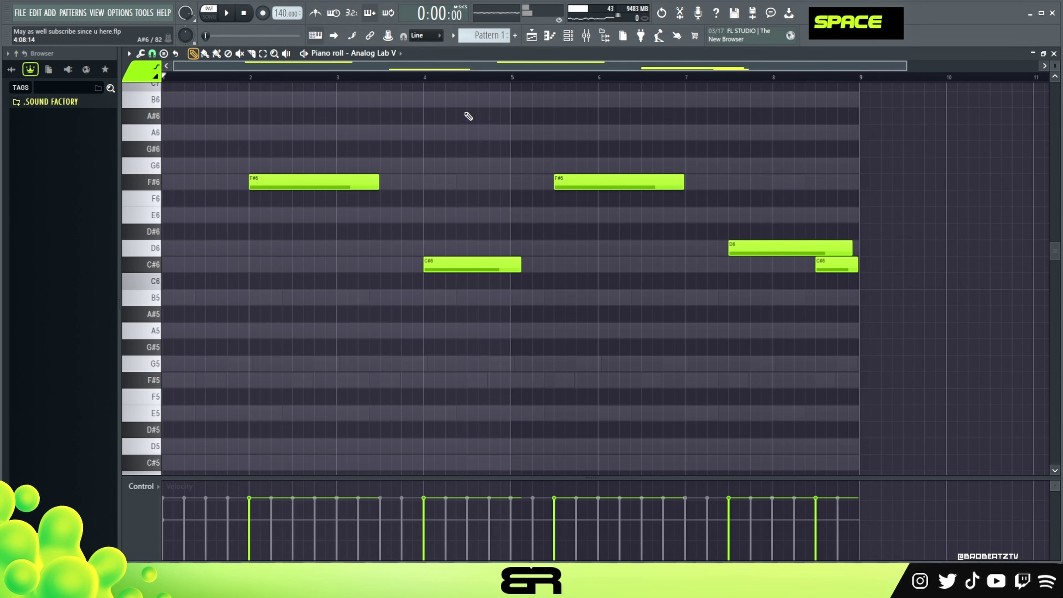
- Open the third Analog Lab V channel's Air Force instrument, play test notes and close its window
{"action": "left_click", "coordinate": [567, 42]}
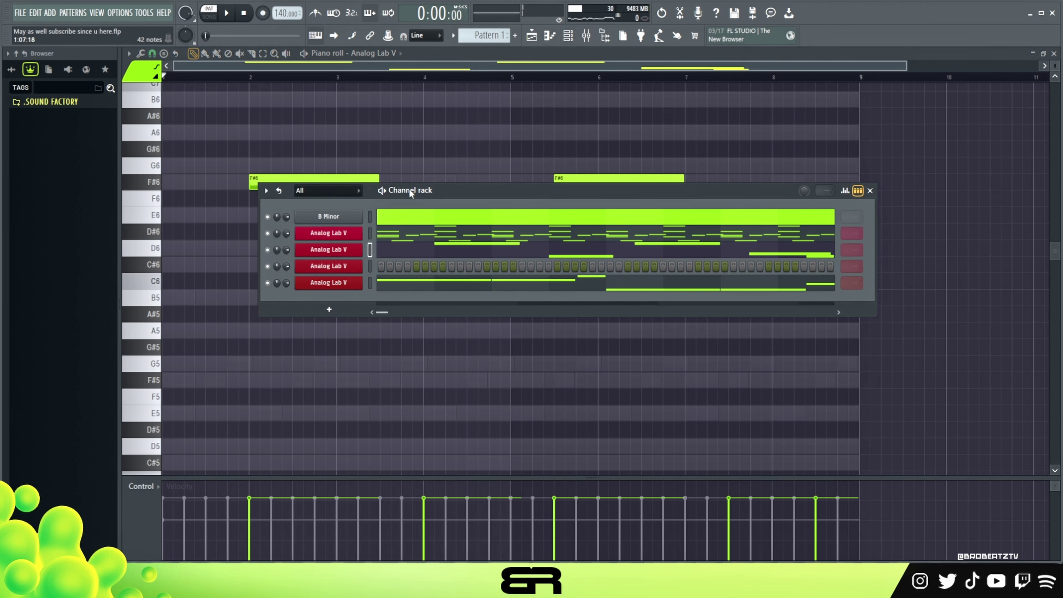
{"action": "left_click_drag", "start_coordinate": [410, 189], "coordinate": [412, 145]}
{"action": "left_click", "coordinate": [348, 222], "text": "ctrl"}
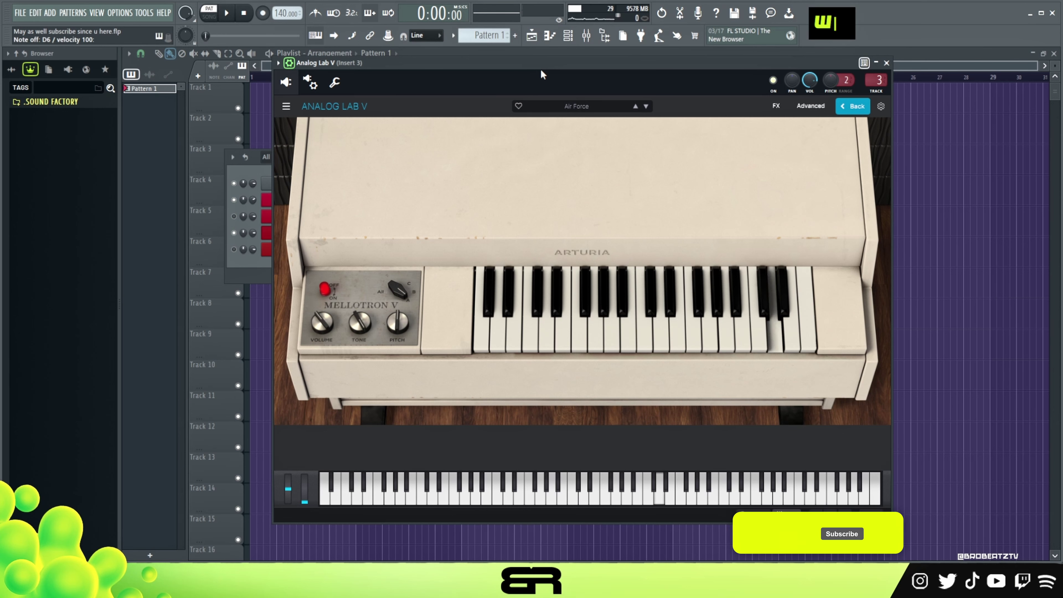
{"action": "key", "text": "z"}
{"action": "left_click", "coordinate": [886, 64]}
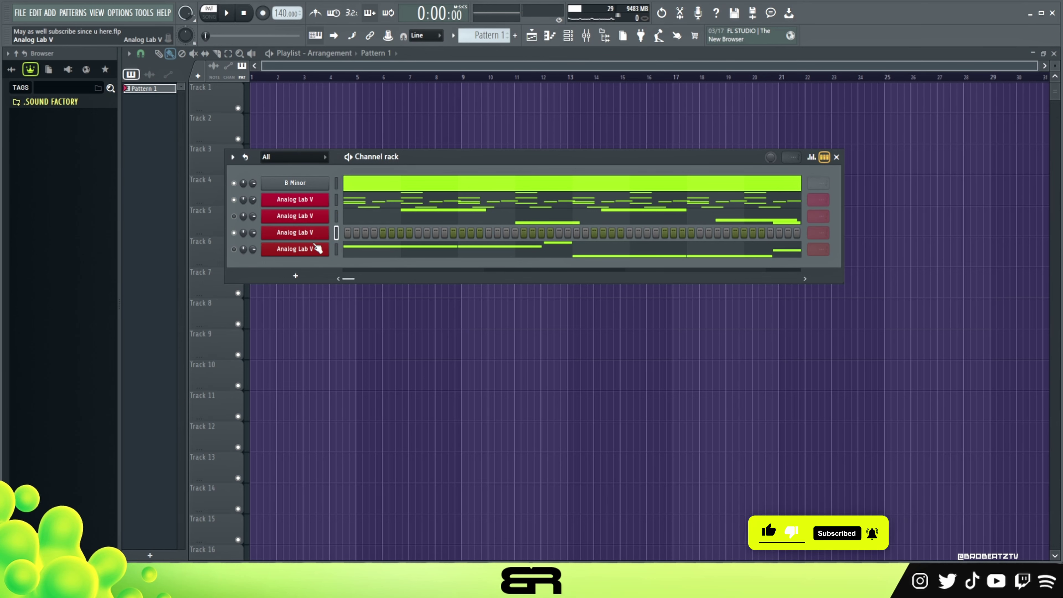
- Reposition the channel rack and open the bass-line notes in the Analog Lab V piano roll
{"action": "left_click", "coordinate": [307, 202], "text": "ctrl"}
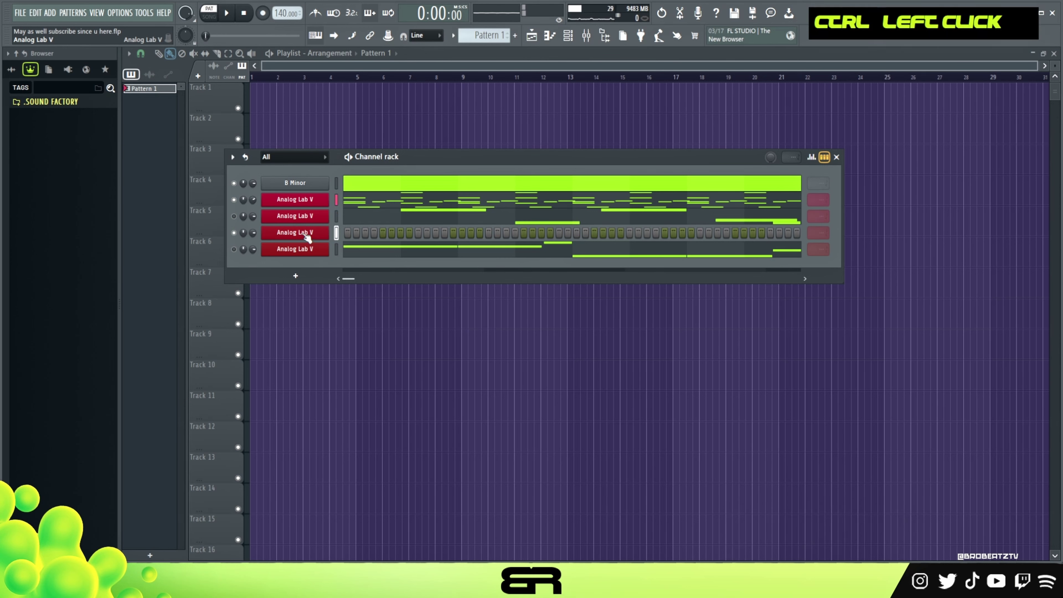
{"action": "right_click", "coordinate": [324, 233]}
{"action": "left_click_drag", "start_coordinate": [369, 157], "coordinate": [383, 123]}
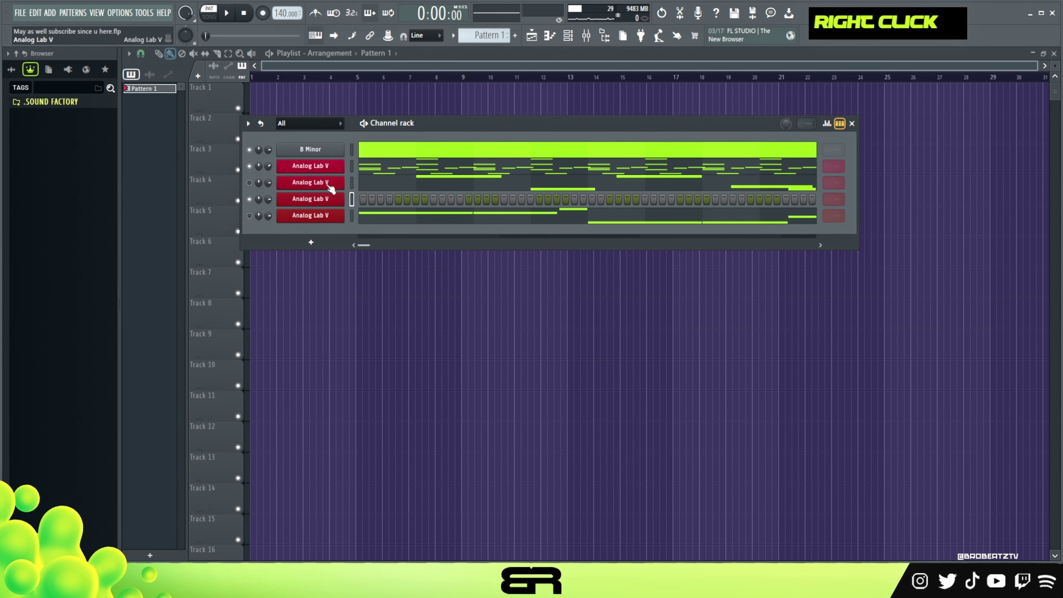
{"action": "left_click", "coordinate": [396, 216]}
{"action": "scroll", "coordinate": [313, 269], "scroll_direction": "down", "scroll_amount": 4}
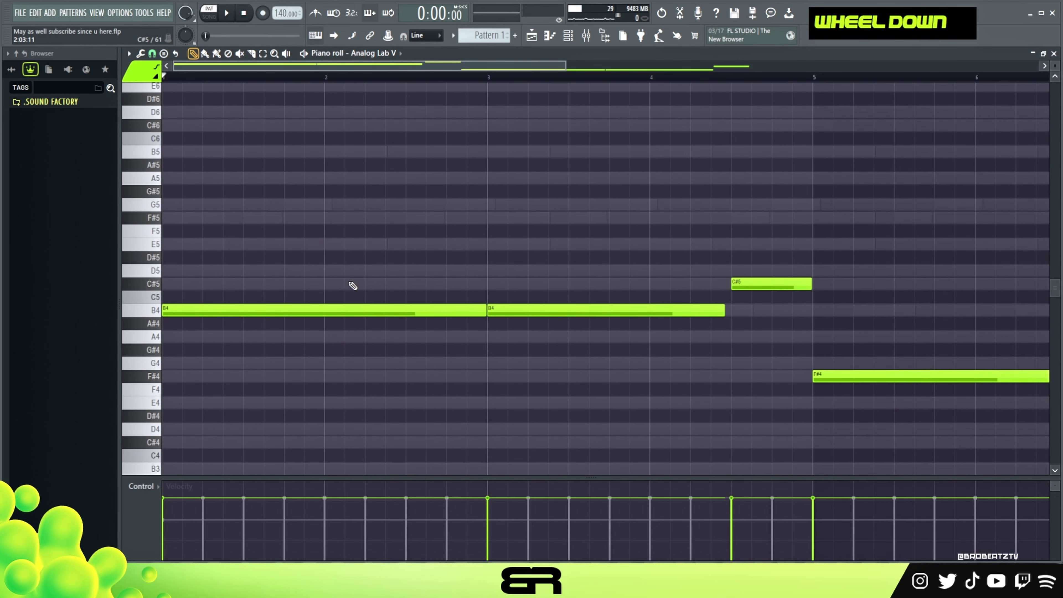
- Stack D5 and F#5 copies above the first two-bar B4 note, and delete the extra A5 copy
{"action": "left_click_drag", "start_coordinate": [239, 264], "coordinate": [161, 171]}
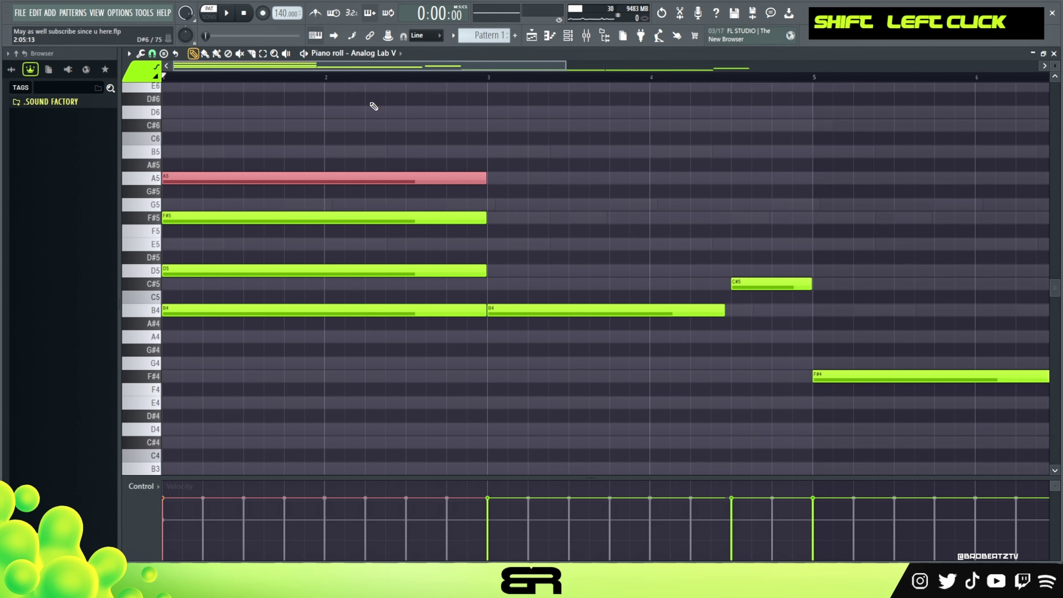
{"action": "right_click", "coordinate": [336, 175]}
{"action": "scroll", "coordinate": [924, 168], "scroll_direction": "down", "scroll_amount": 1}
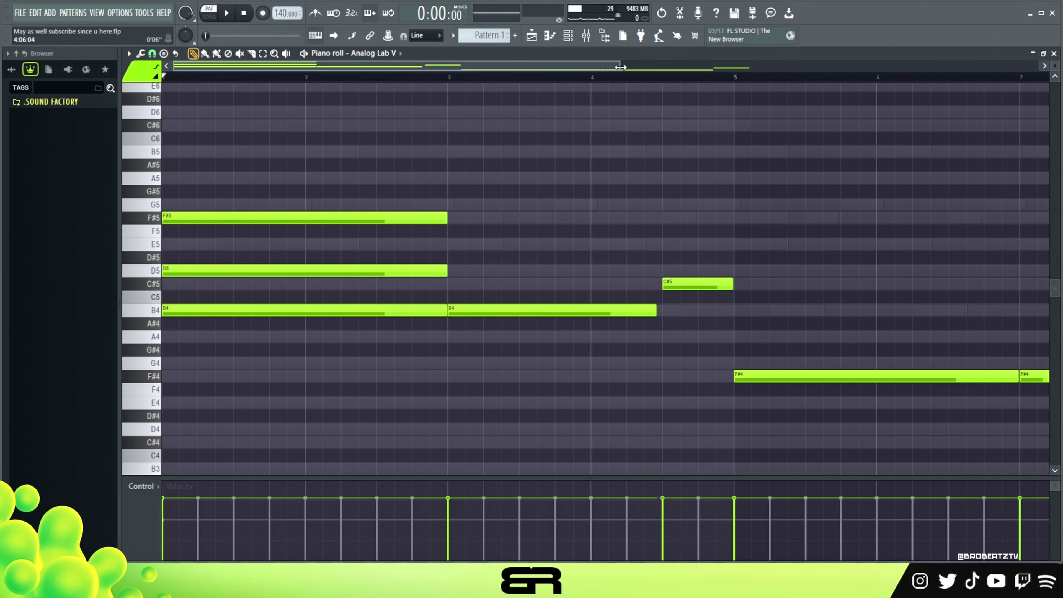
- Add two-bar E5 and C#5 notes to the chord at bar 1
{"action": "left_click_drag", "start_coordinate": [620, 67], "coordinate": [772, 92]}
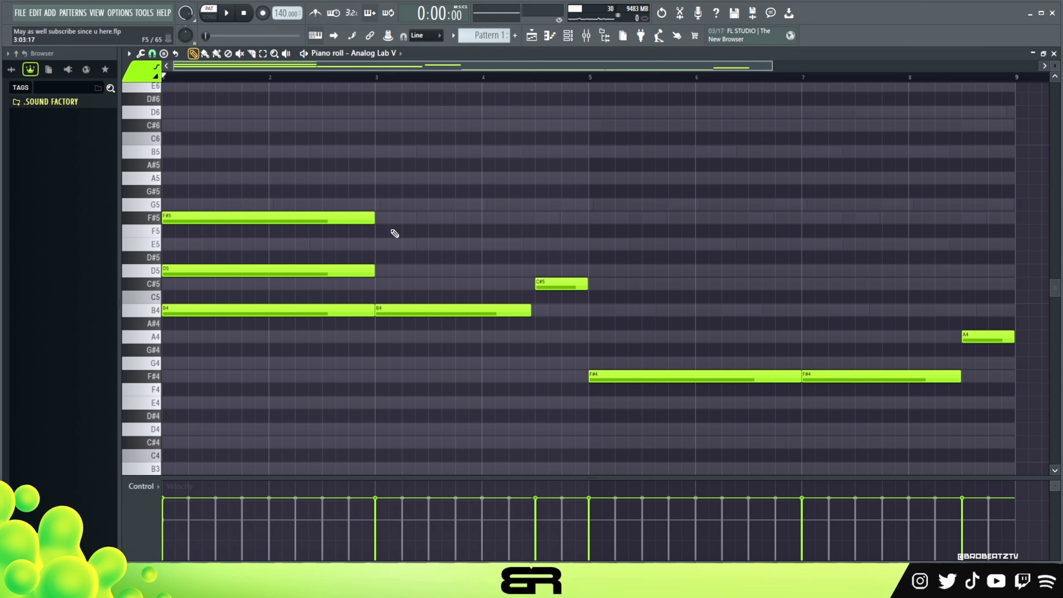
{"action": "left_click_drag", "start_coordinate": [268, 245], "coordinate": [266, 245]}
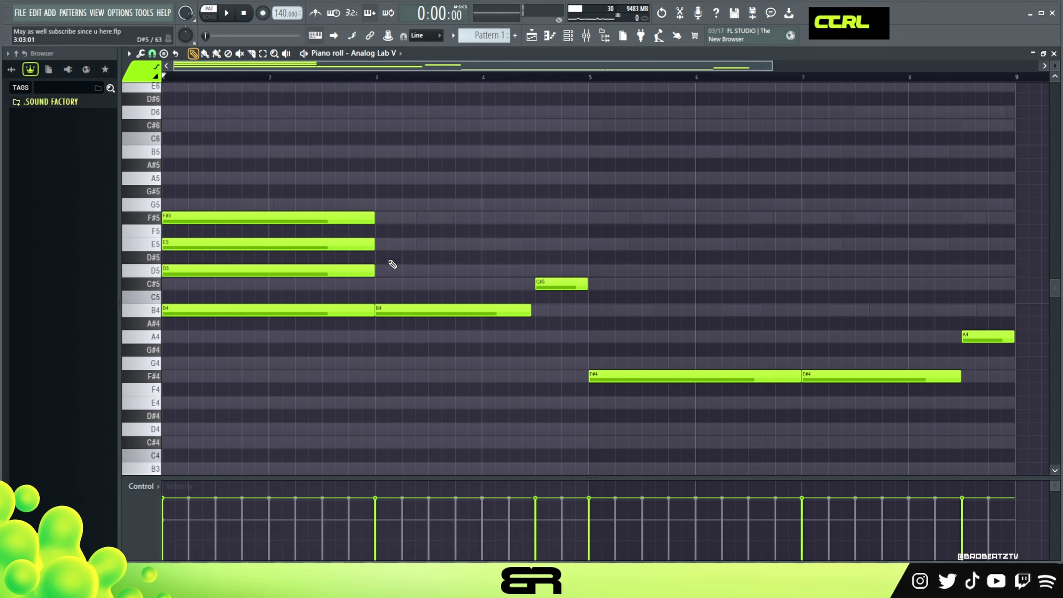
{"action": "left_click_drag", "start_coordinate": [362, 239], "coordinate": [359, 261]}
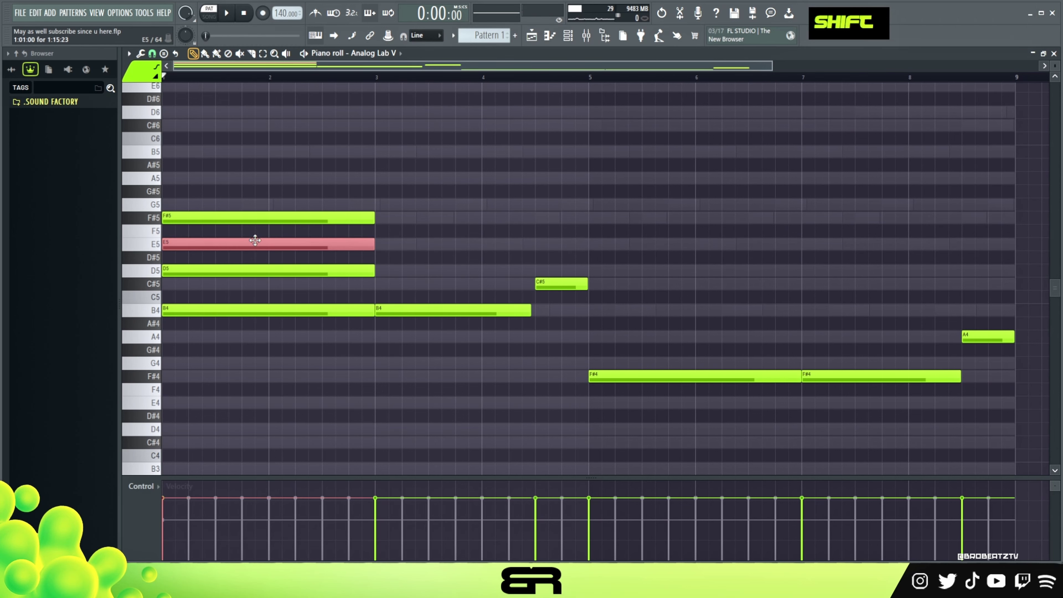
{"action": "left_click_drag", "start_coordinate": [255, 240], "coordinate": [255, 285]}
- Copy the five-note chord to bars 3–4, and place chords of F#4, G#4, A4, B4 and C#5 in bars 5–6 and 7–8
{"action": "left_click_drag", "start_coordinate": [289, 186], "coordinate": [831, 387]}
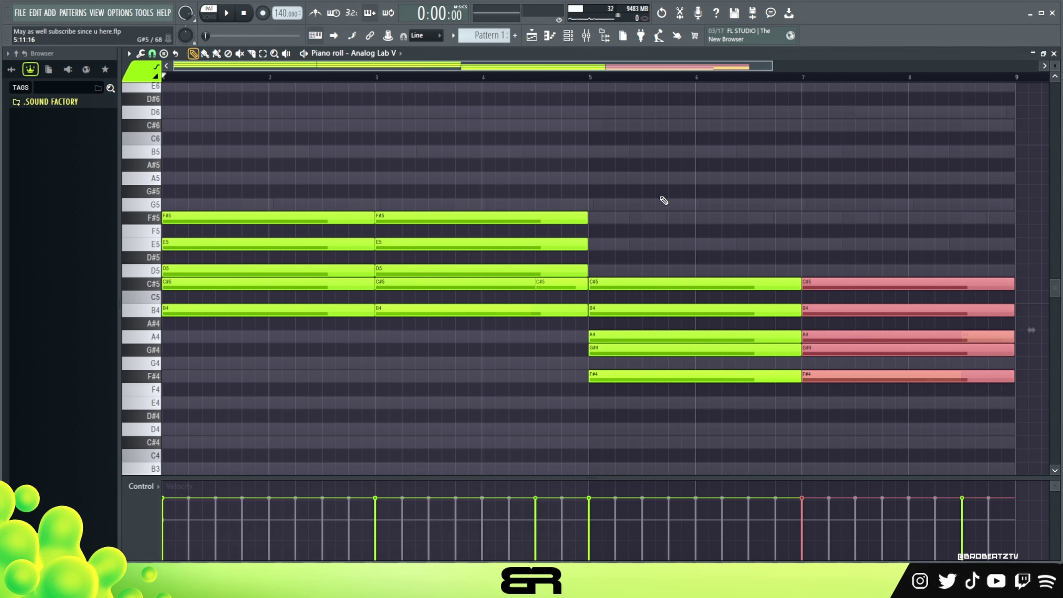
{"action": "right_click", "coordinate": [799, 192]}
- Undo the chord copy in bars 7–8
{"action": "key", "text": "ctrl+alt+z"}
{"action": "key", "text": "ctrl+alt+z"}
{"action": "key", "text": "ctrl+alt+z"}
{"action": "key", "text": "ctrl+alt+z"}
{"action": "key", "text": "ctrl+alt+z"}
{"action": "key", "text": "ctrl+alt+z"}
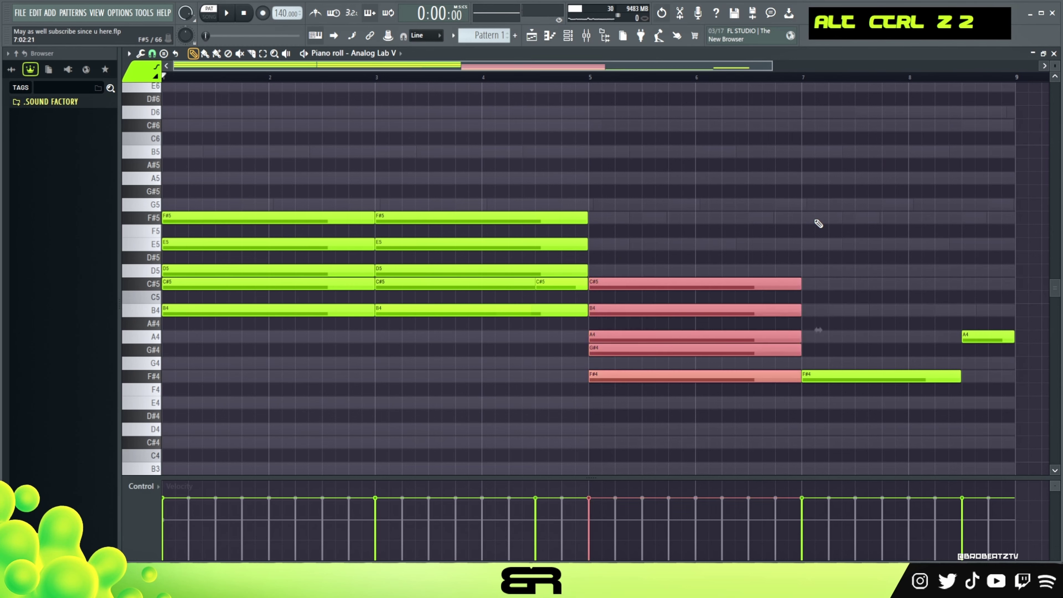
- Remove the stacked chord notes, keeping only the bass line, and open the piano roll of the third Analog Lab V channel
{"action": "right_click", "coordinate": [351, 217]}
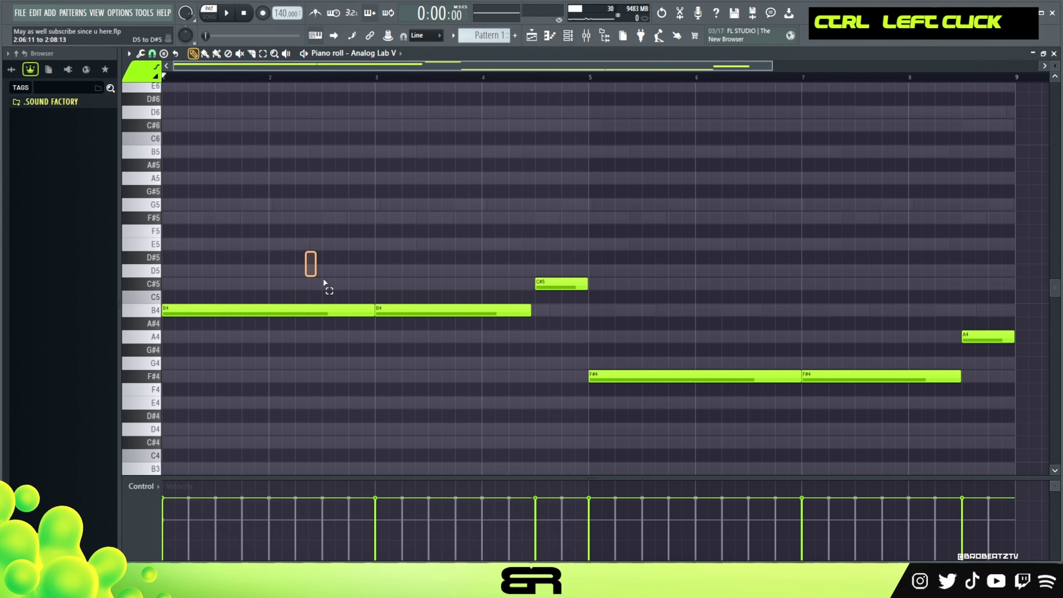
{"action": "left_click_drag", "start_coordinate": [324, 279], "coordinate": [923, 442]}
{"action": "right_click", "coordinate": [923, 441], "text": "ctrl"}
{"action": "left_click", "coordinate": [568, 36]}
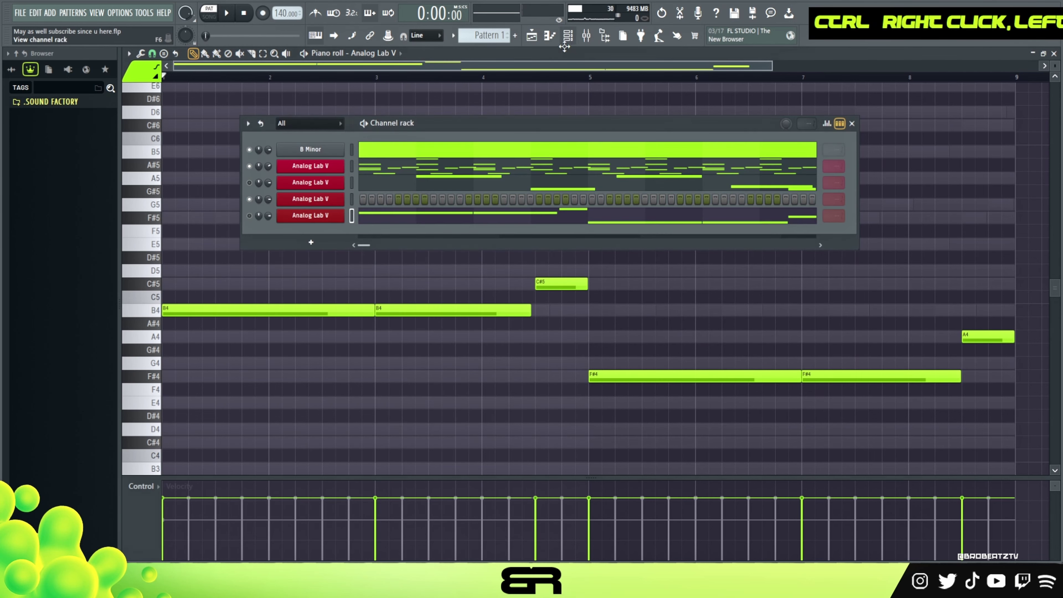
{"action": "right_click", "coordinate": [313, 199]}
{"action": "left_click", "coordinate": [365, 199]}
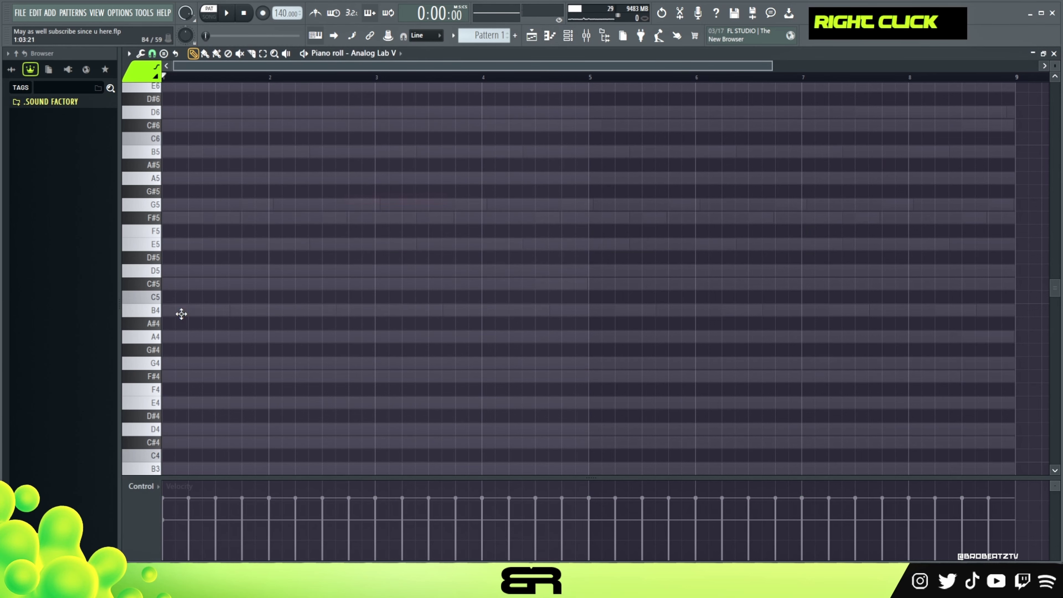
- Build a two-bar chord at bar 1 from B4, D5, F#5 and A5
{"action": "left_click", "coordinate": [182, 314]}
{"action": "left_click", "coordinate": [190, 314], "text": "ctrl"}
{"action": "left_click_drag", "start_coordinate": [190, 313], "coordinate": [209, 280]}
{"action": "right_click", "coordinate": [413, 257]}
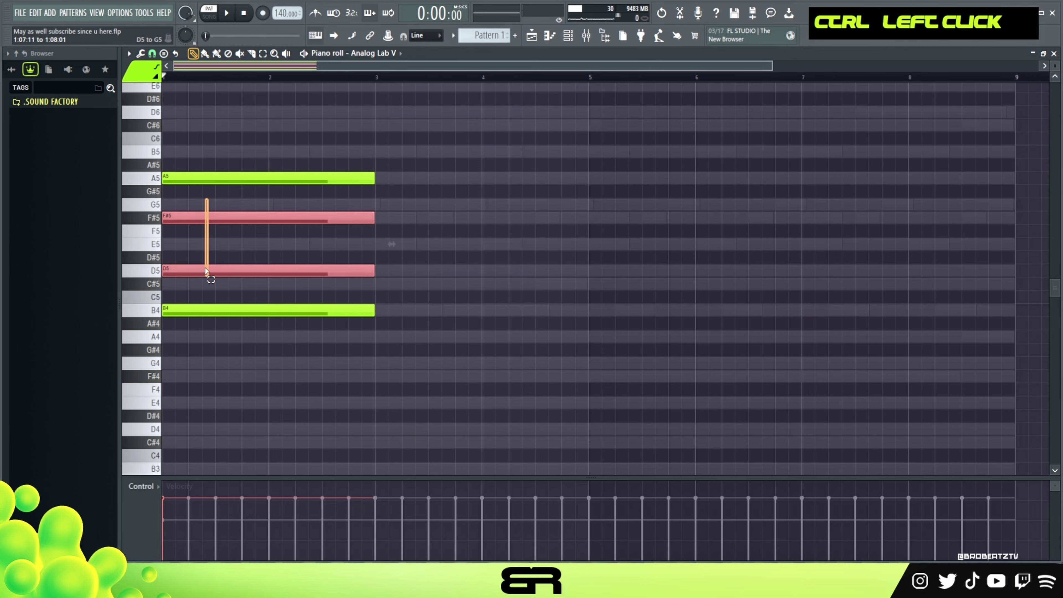
- Add copies of the chord's D5 and F#5 notes one octave higher, at D6 and F#6
{"action": "left_click", "coordinate": [210, 217], "text": "shift"}
{"action": "key", "text": "ctrl+Up"}
{"action": "right_click", "coordinate": [444, 301]}
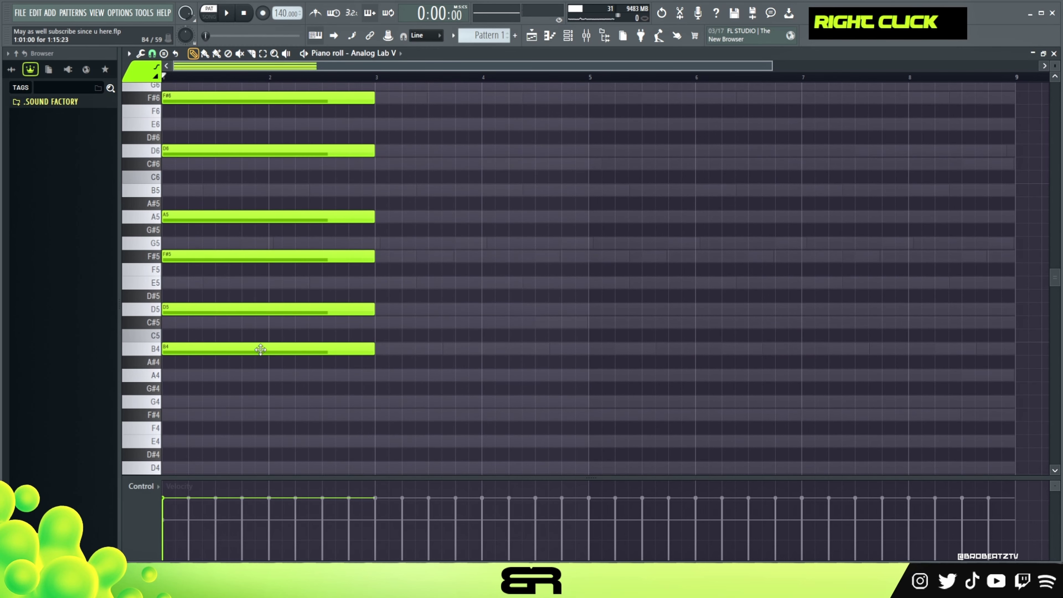
- Lower the chord's D5 note to C#5 and play the result
{"action": "scroll", "coordinate": [209, 79], "scroll_direction": "up", "scroll_amount": 1}
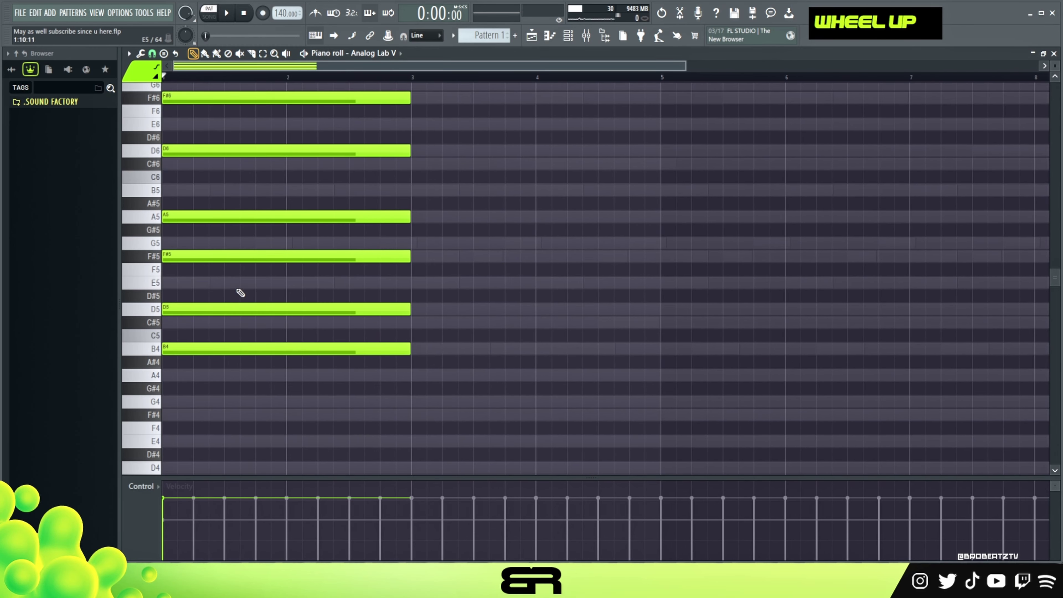
{"action": "left_click_drag", "start_coordinate": [202, 307], "coordinate": [207, 328]}
{"action": "double_click", "coordinate": [204, 312]}
{"action": "right_click", "coordinate": [224, 326]}
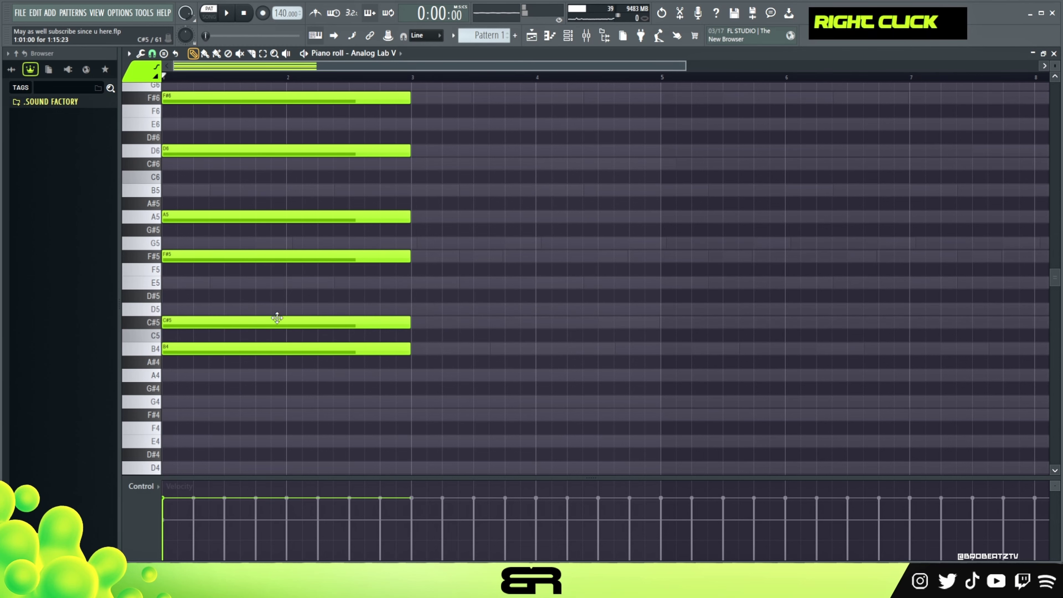
{"action": "scroll", "coordinate": [230, 329], "scroll_direction": "up", "scroll_amount": 3}
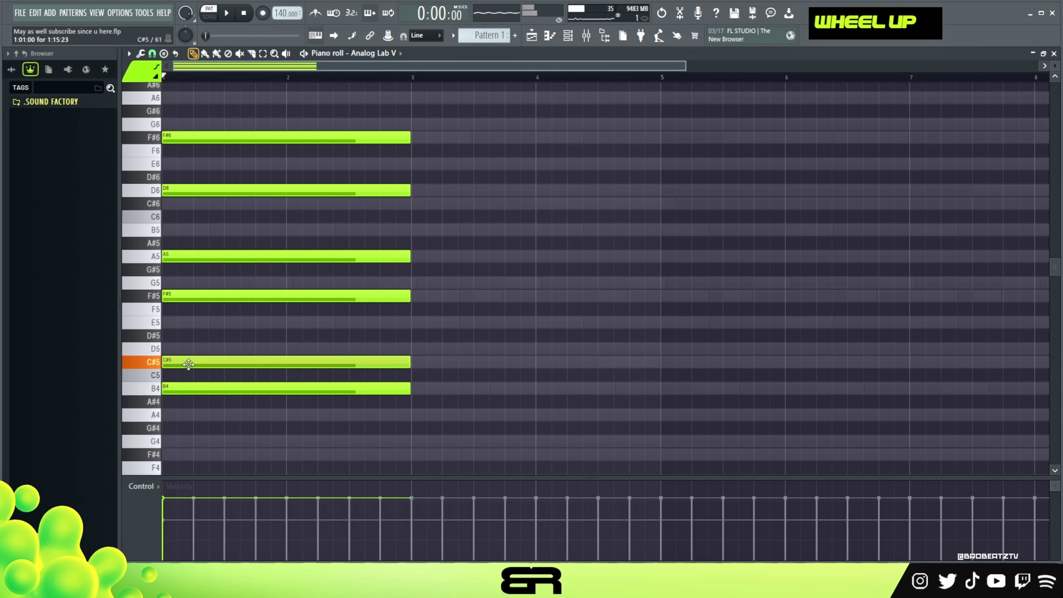
{"action": "mouse_move", "coordinate": [188, 363]}
{"action": "left_mouse_down"}
{"action": "mouse_move", "coordinate": [185, 321]}
{"action": "mouse_move", "coordinate": [185, 363]}
{"action": "left_mouse_up"}
{"action": "key", "text": "space"}
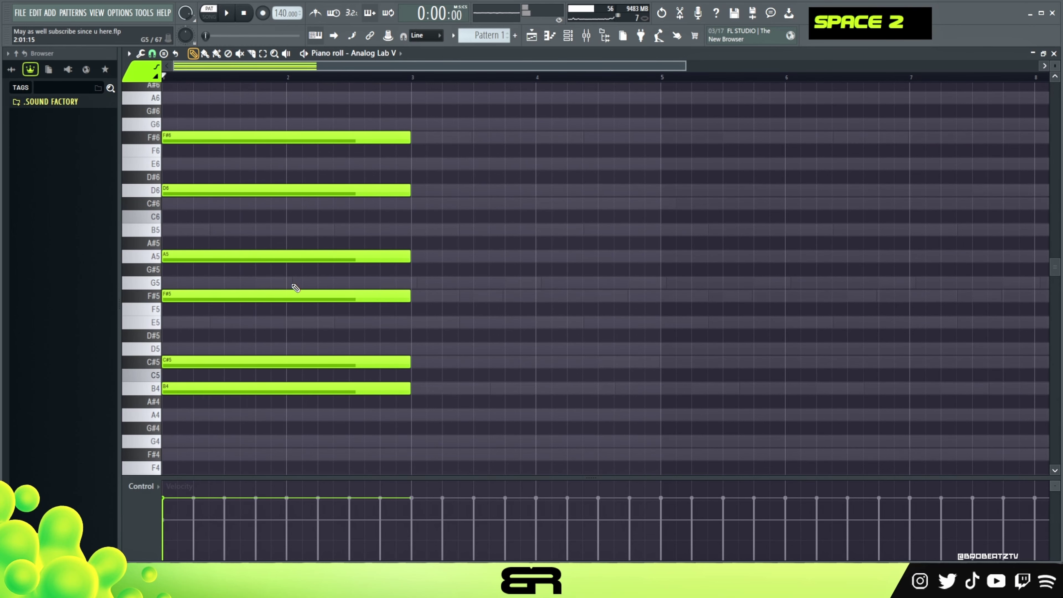
- Shorten the whole six-note chord so that it starts halfway through bar 1
{"action": "left_click_drag", "start_coordinate": [451, 435], "coordinate": [345, 140]}
{"action": "left_click_drag", "start_coordinate": [243, 140], "coordinate": [298, 144]}
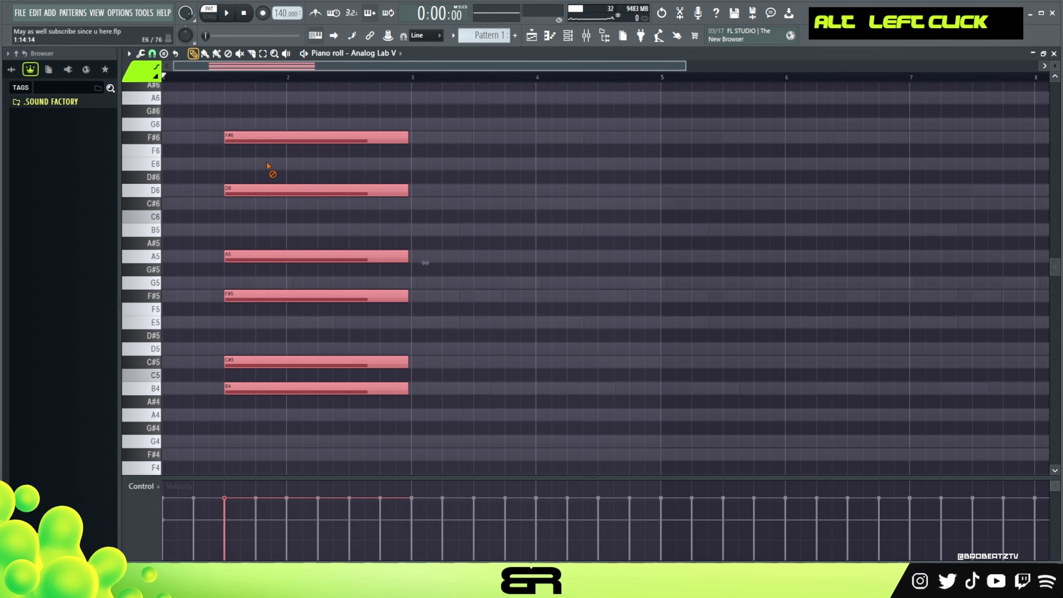
{"action": "right_click", "coordinate": [273, 171]}
- Strum the chord by shifting F#5, A5 and D6 progressively later than the B4 and C#5 notes
{"action": "left_click_drag", "start_coordinate": [206, 126], "coordinate": [277, 337]}
{"action": "left_click_drag", "start_coordinate": [190, 104], "coordinate": [315, 309]}
{"action": "scroll", "coordinate": [287, 262], "scroll_direction": "down", "scroll_amount": 1, "text": "shift"}
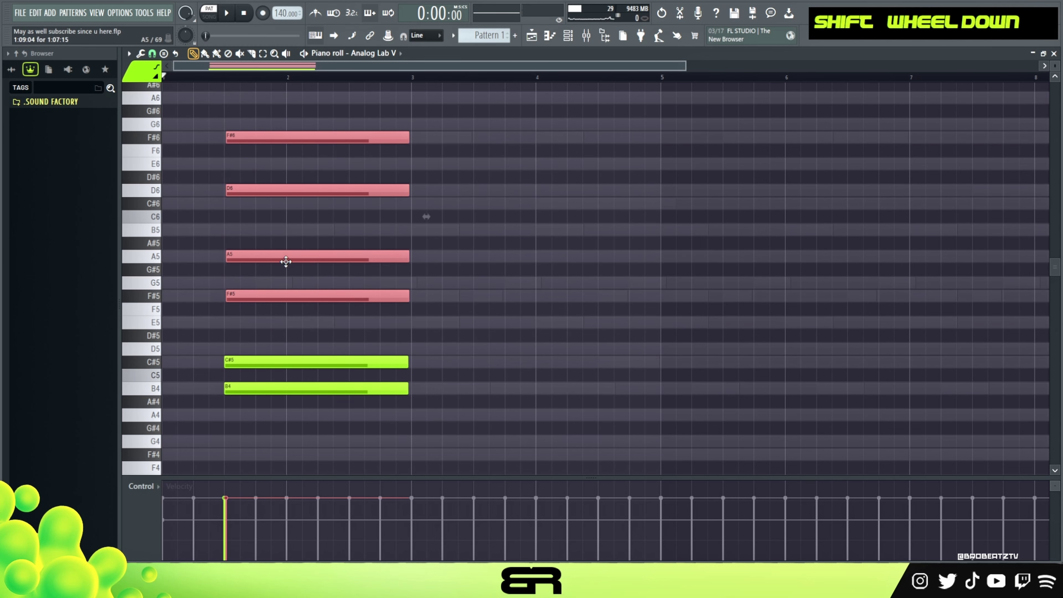
{"action": "left_click_drag", "start_coordinate": [240, 135], "coordinate": [287, 274], "text": "ctrl"}
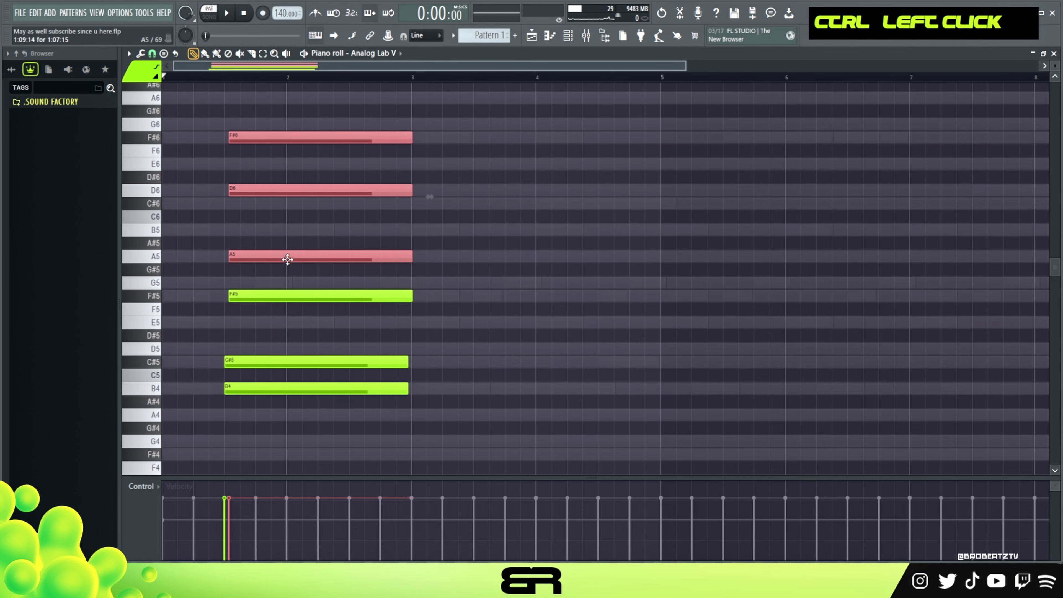
{"action": "scroll", "coordinate": [287, 259], "scroll_direction": "down", "scroll_amount": 4, "text": "shift"}
{"action": "left_click_drag", "start_coordinate": [218, 110], "coordinate": [257, 214], "text": "ctrl"}
{"action": "scroll", "coordinate": [275, 204], "scroll_direction": "down", "scroll_amount": 5, "text": "shift"}
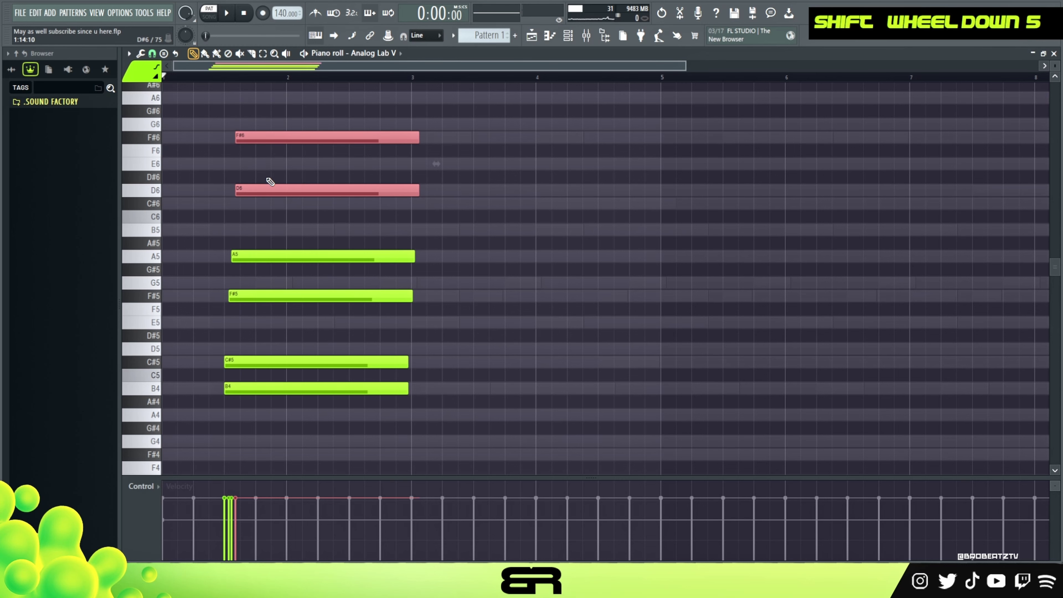
- Move the F#6 note to the start of bar 2 and play the strummed chord
{"action": "left_click_drag", "start_coordinate": [219, 105], "coordinate": [309, 143], "text": "ctrl"}
{"action": "scroll", "coordinate": [272, 152], "scroll_direction": "down", "scroll_amount": 2, "text": "shift"}
{"action": "scroll", "coordinate": [307, 143], "scroll_direction": "up", "scroll_amount": 2, "text": "alt"}
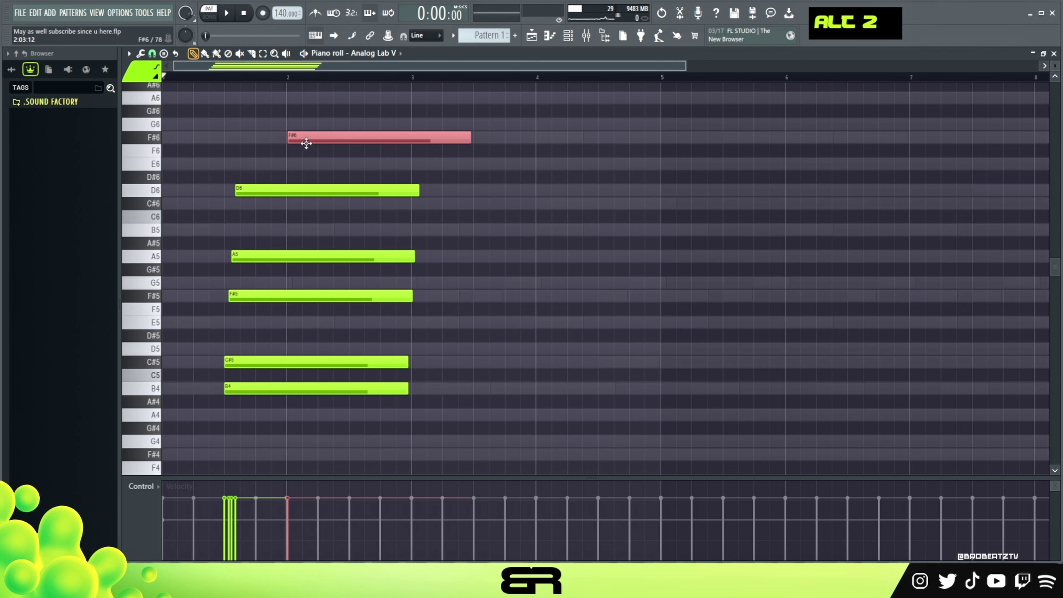
{"action": "key", "text": "space"}
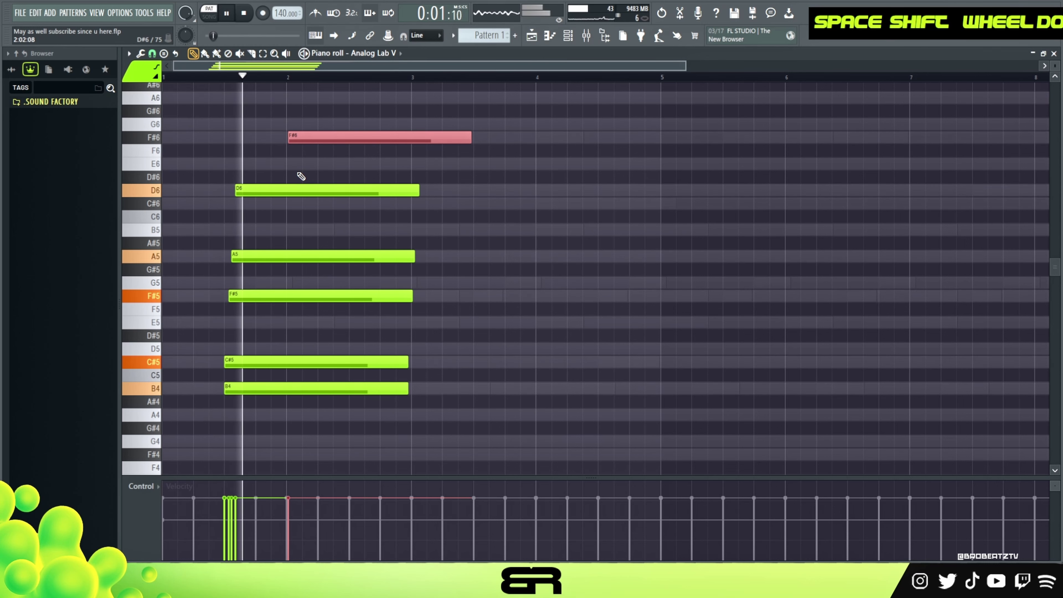
{"action": "right_click", "coordinate": [498, 195]}
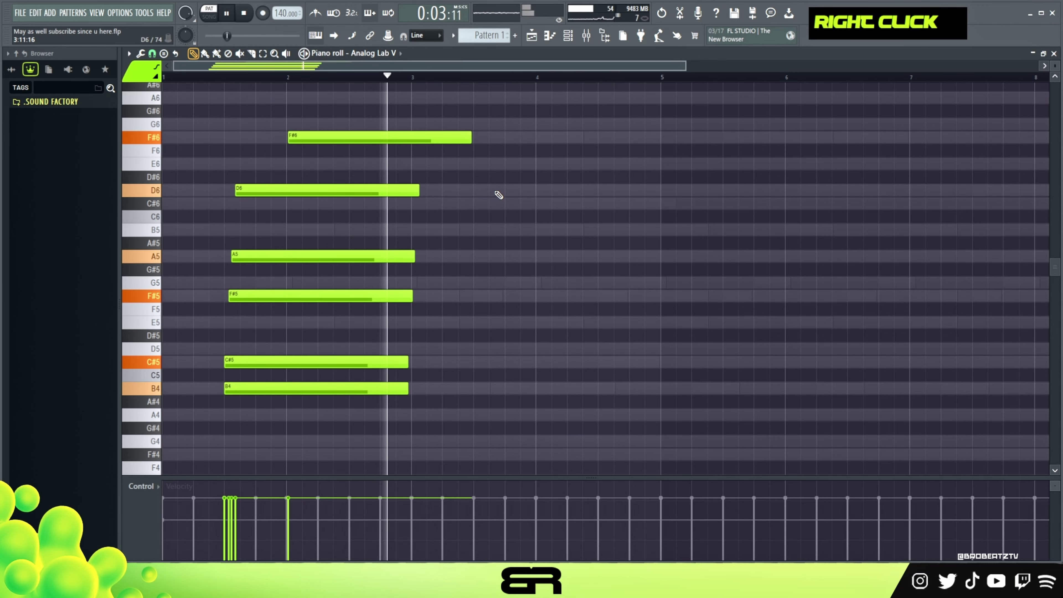
{"action": "key", "text": "space"}
{"action": "key", "text": "ctrl"}
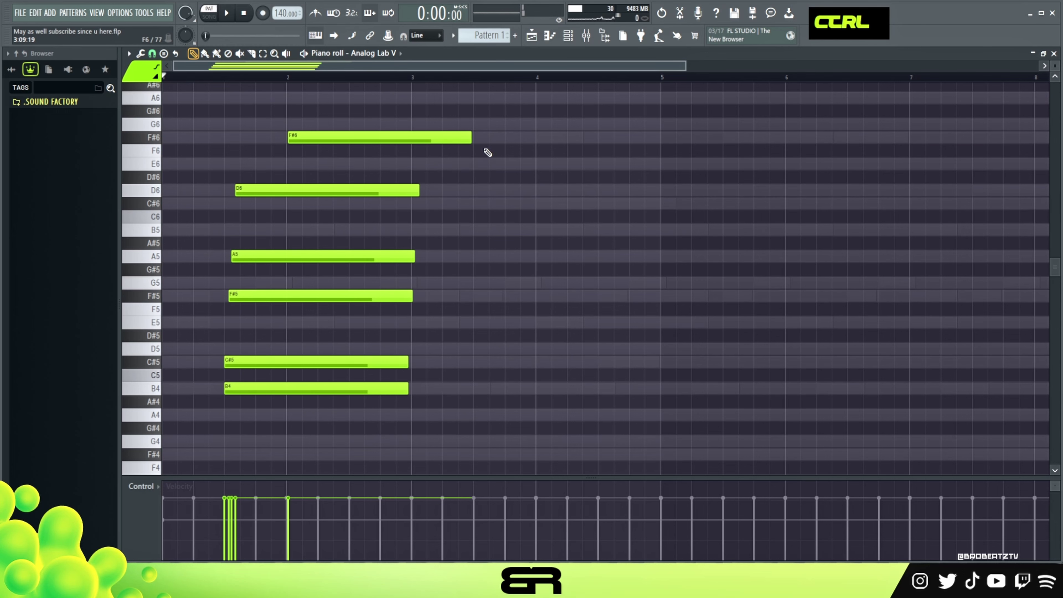
- Copy the strummed chord two bars later and nudge the copy's B4 and C#5 notes slightly earlier
{"action": "left_click_drag", "start_coordinate": [501, 118], "coordinate": [508, 401]}
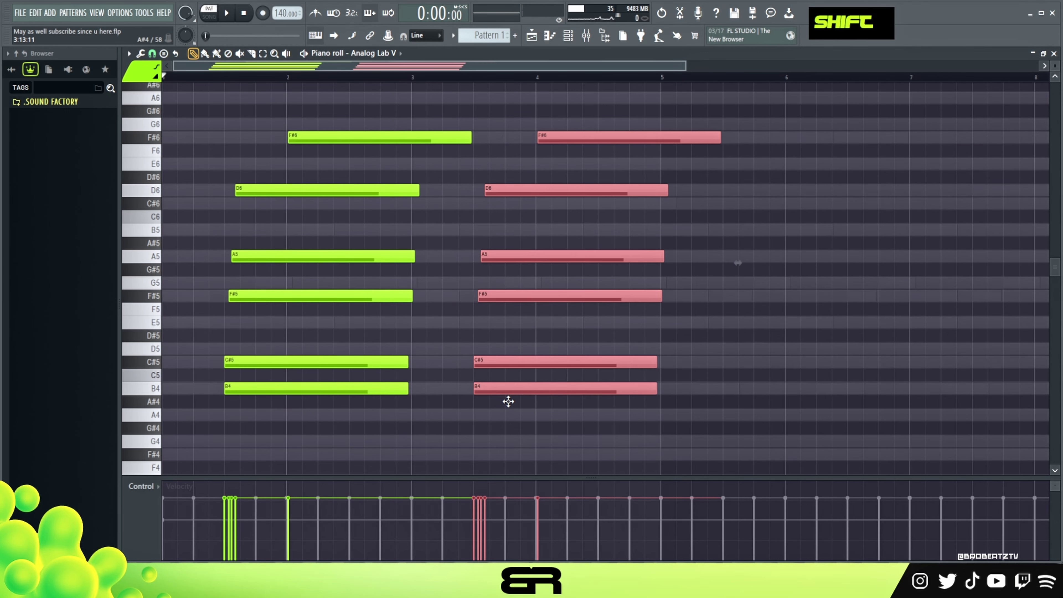
{"action": "left_click", "coordinate": [508, 416]}
{"action": "right_click", "coordinate": [508, 416]}
{"action": "left_click_drag", "start_coordinate": [470, 361], "coordinate": [494, 404]}
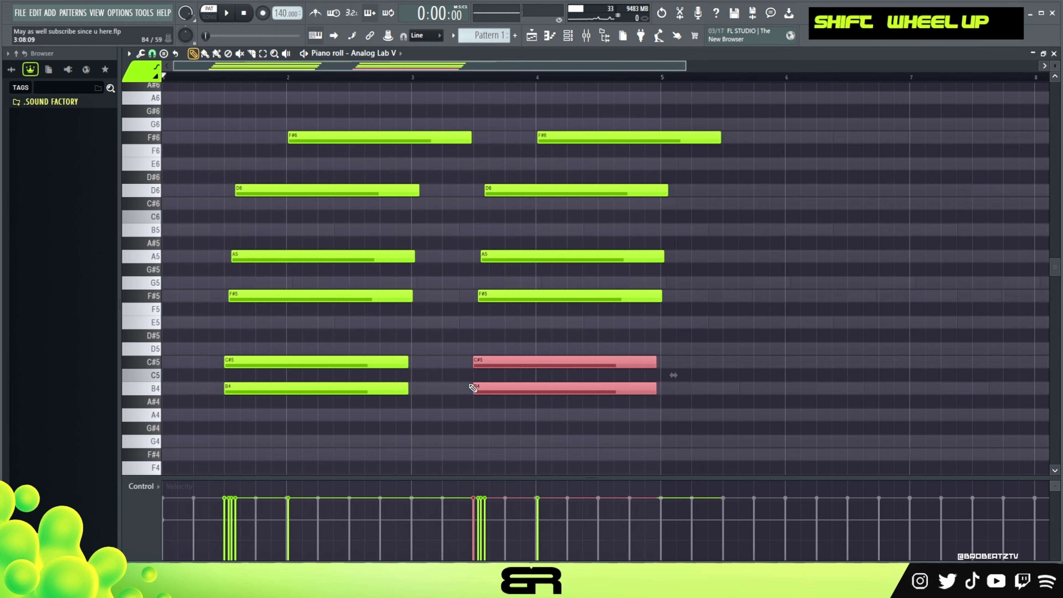
{"action": "scroll", "coordinate": [473, 388], "scroll_direction": "up", "scroll_amount": 1, "text": "shift"}
{"action": "scroll", "coordinate": [487, 401], "scroll_direction": "down", "scroll_amount": 1, "text": "shift"}
{"action": "right_click", "coordinate": [503, 427]}
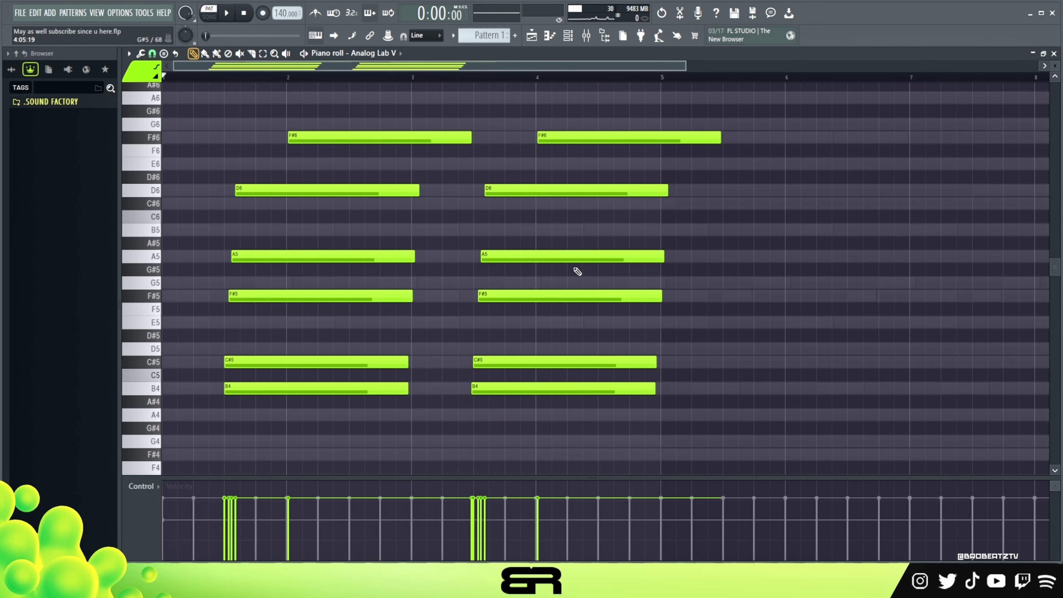
- Add a B5 note and a C#6 note near the middle of bar 4 as copies of the D6 note
{"action": "left_click_drag", "start_coordinate": [546, 194], "coordinate": [638, 233], "text": "shift"}
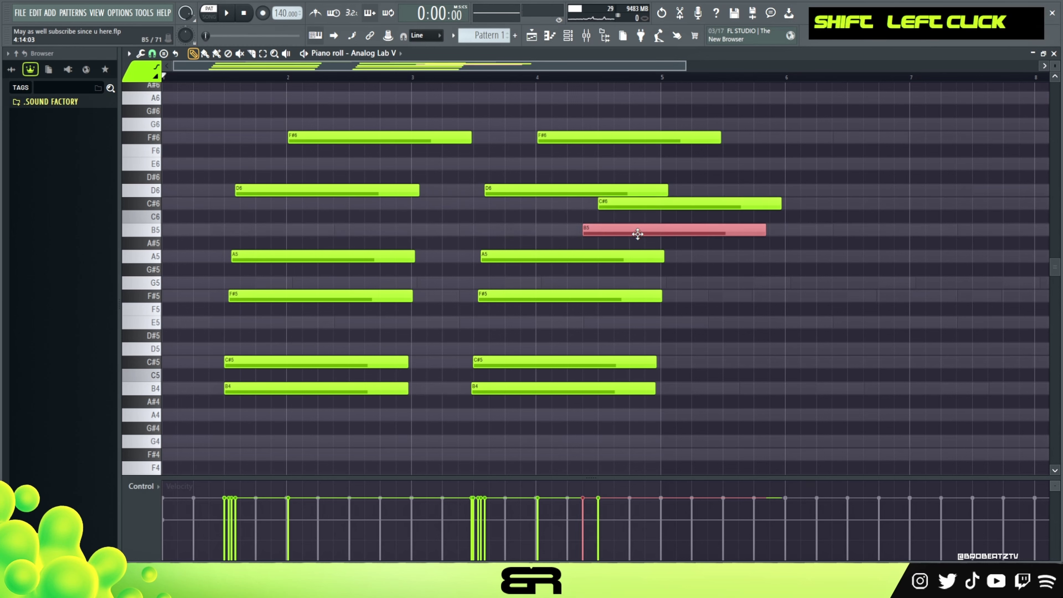
{"action": "left_click_drag", "start_coordinate": [490, 191], "coordinate": [632, 237], "text": "ctrl"}
{"action": "right_click", "coordinate": [721, 193]}
{"action": "left_click_drag", "start_coordinate": [721, 194], "coordinate": [728, 252], "text": "ctrl"}
- Try the added B5 and C#6 notes one octave lower
{"action": "key", "text": "ctrl+Down"}
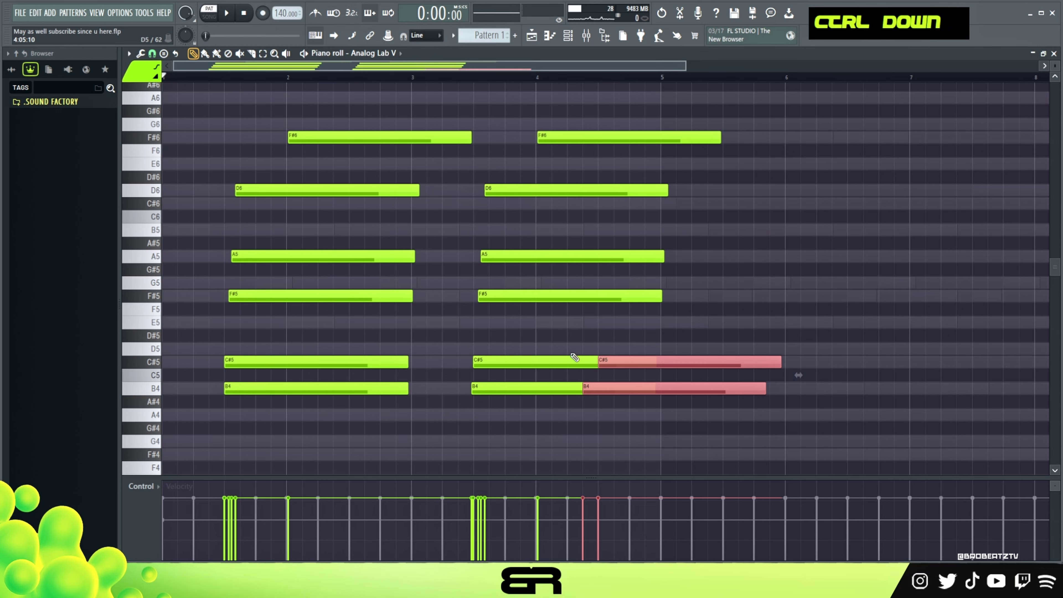
{"action": "key", "text": "ctrl+Up"}
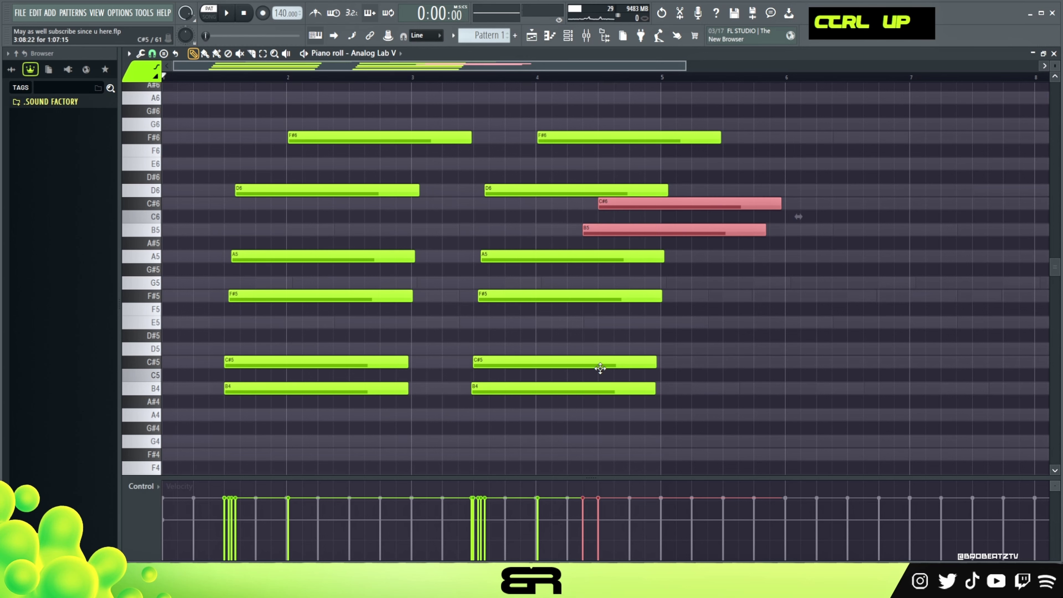
{"action": "right_click", "coordinate": [763, 307]}
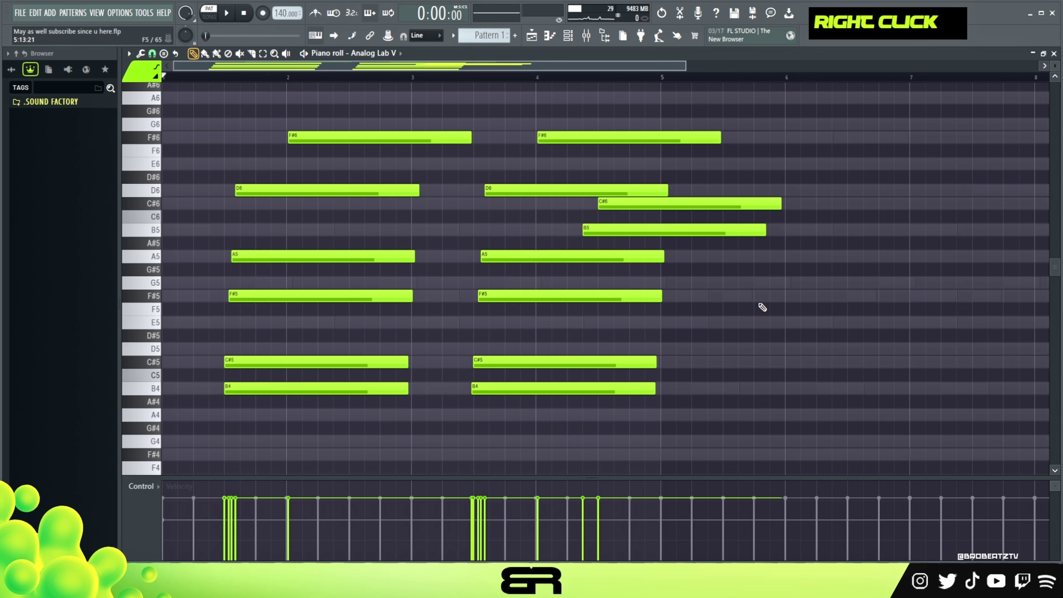
- Move the added B5 and C#6 notes one beat earlier in bar 4
{"action": "left_click", "coordinate": [619, 228], "text": "ctrl"}
{"action": "left_click_drag", "start_coordinate": [623, 232], "coordinate": [592, 237]}
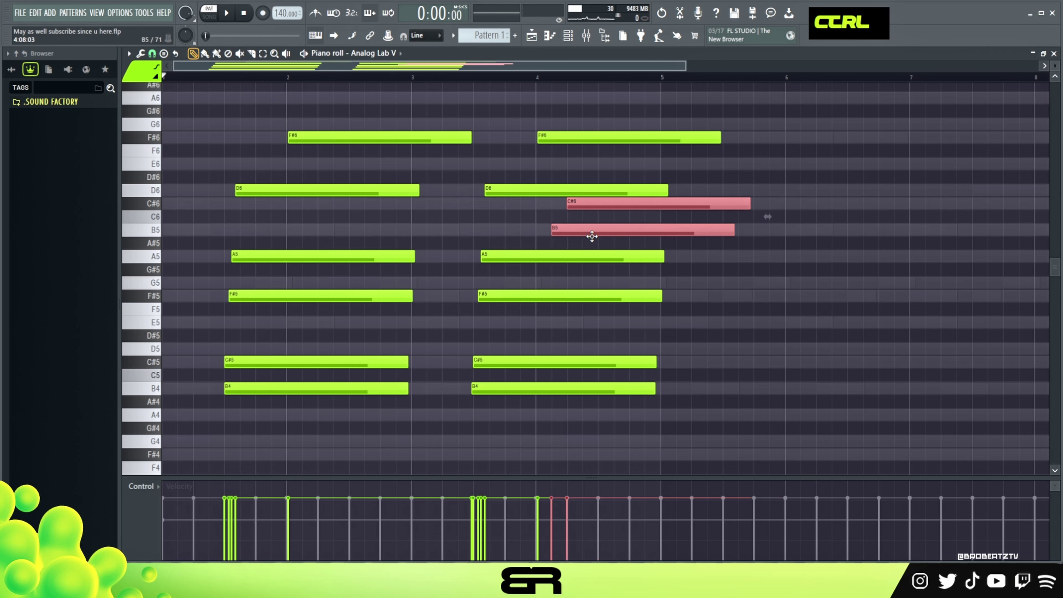
{"action": "key", "text": "space"}
{"action": "key", "text": "space"}
{"action": "right_click", "coordinate": [543, 152]}
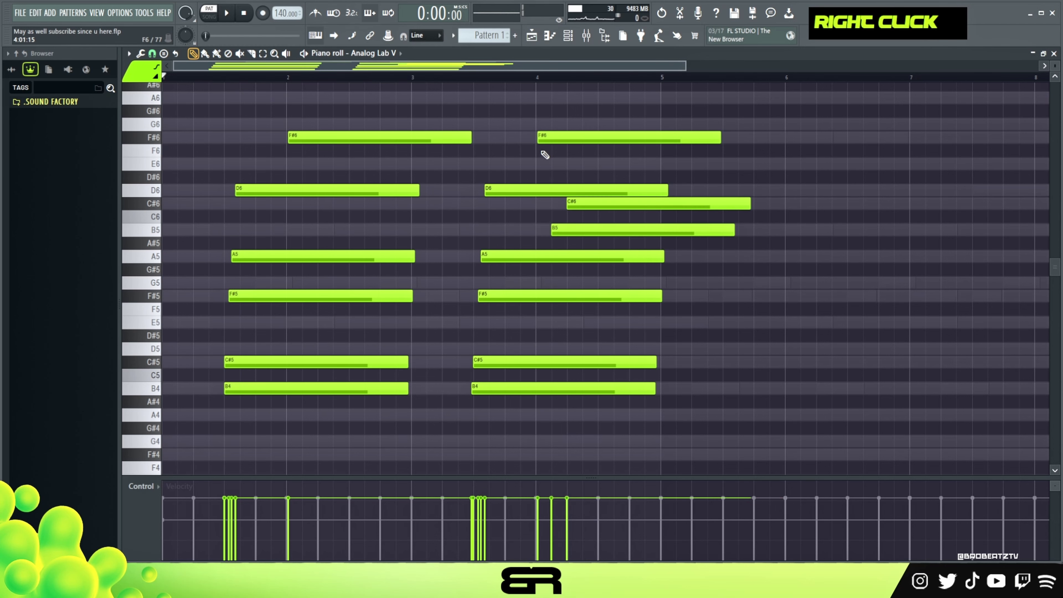
{"action": "right_click", "coordinate": [555, 154], "text": "alt"}
- Play the pattern and shorten all notes of the second chord by about one beat
{"action": "key", "text": "space"}
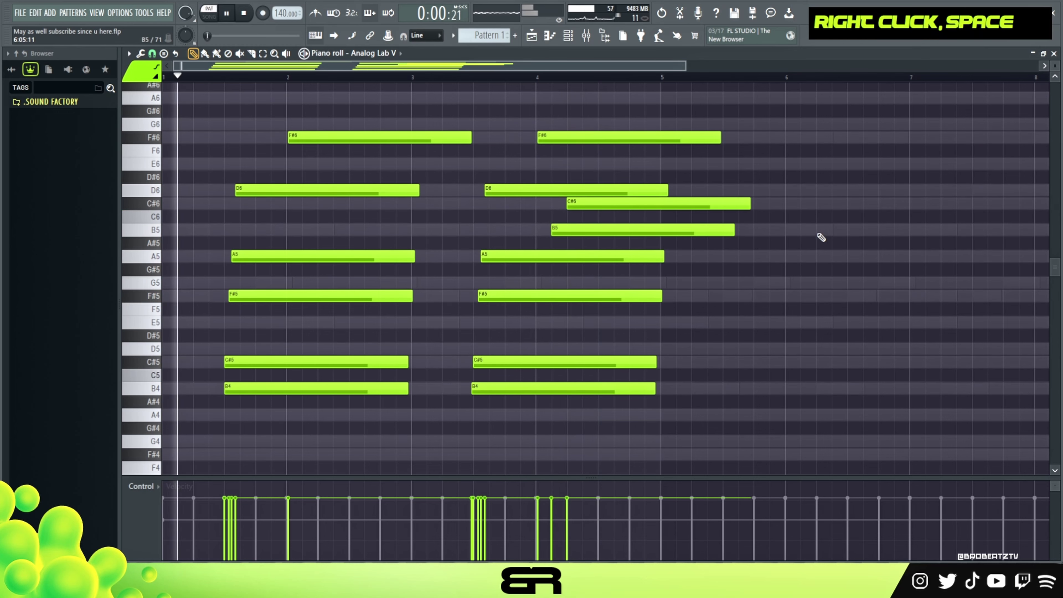
{"action": "left_click_drag", "start_coordinate": [546, 135], "coordinate": [747, 391]}
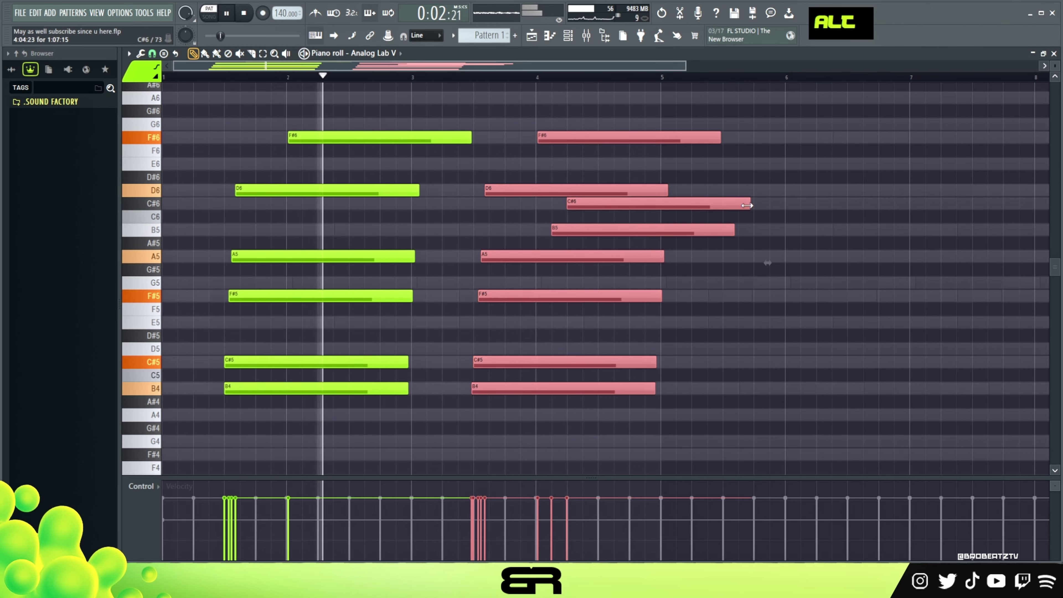
{"action": "left_click_drag", "start_coordinate": [750, 205], "coordinate": [717, 205]}
{"action": "right_click", "coordinate": [736, 212]}
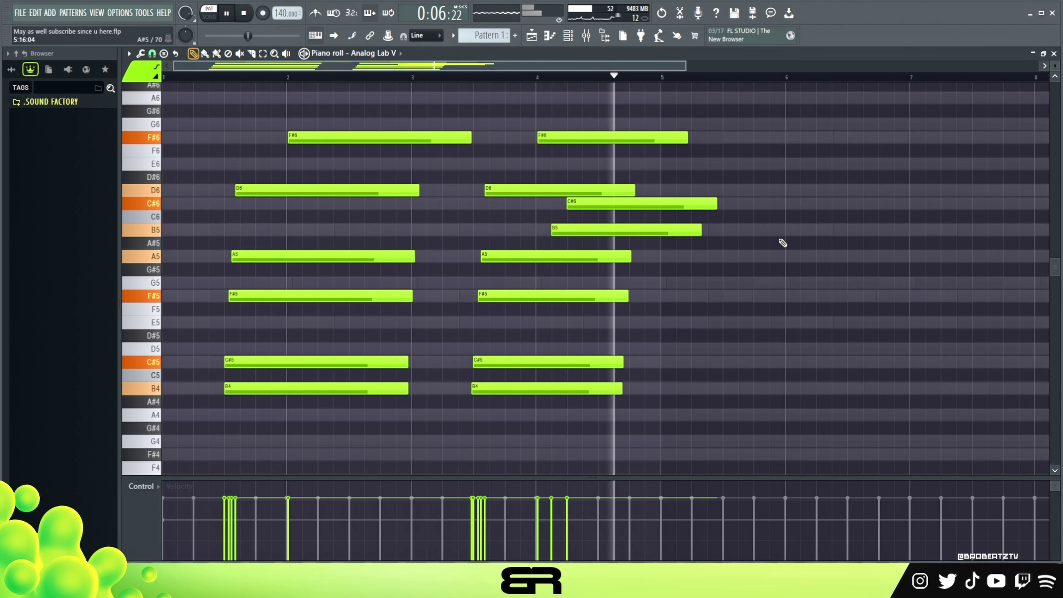
{"action": "key", "text": "space"}
- Duplicate the entire four-bar strummed phrase into bars 5–8
{"action": "key", "text": "ctrl+a"}
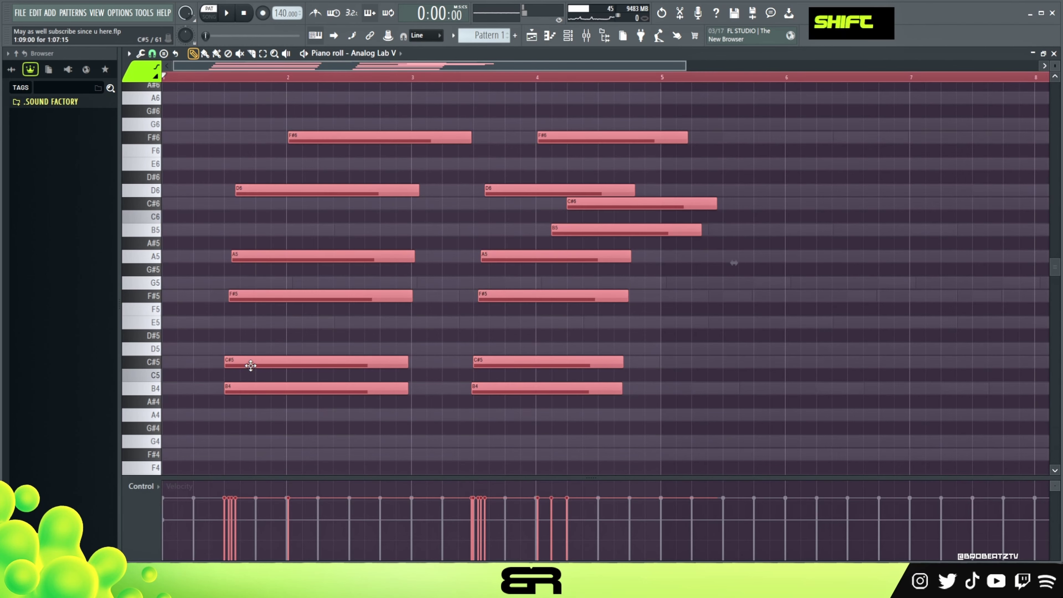
{"action": "left_click_drag", "start_coordinate": [249, 364], "coordinate": [808, 374]}
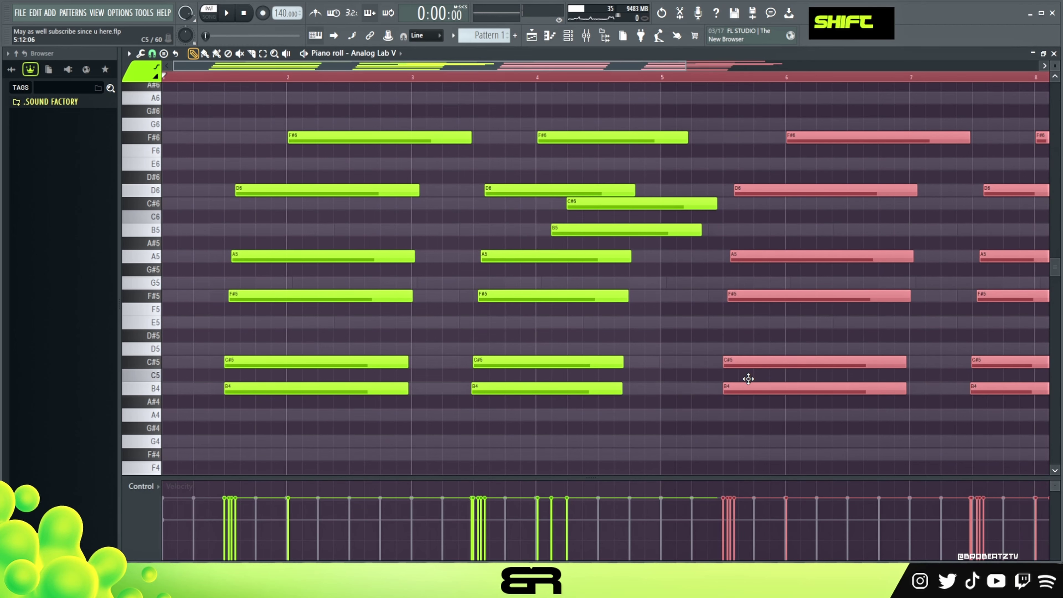
{"action": "right_click", "coordinate": [705, 345]}
{"action": "right_click", "coordinate": [671, 311], "text": "ctrl"}
- Shorten the last B5, C#6 and F#6 notes so they end within bar 8
{"action": "left_click_drag", "start_coordinate": [940, 212], "coordinate": [908, 227]}
{"action": "right_click", "coordinate": [925, 210]}
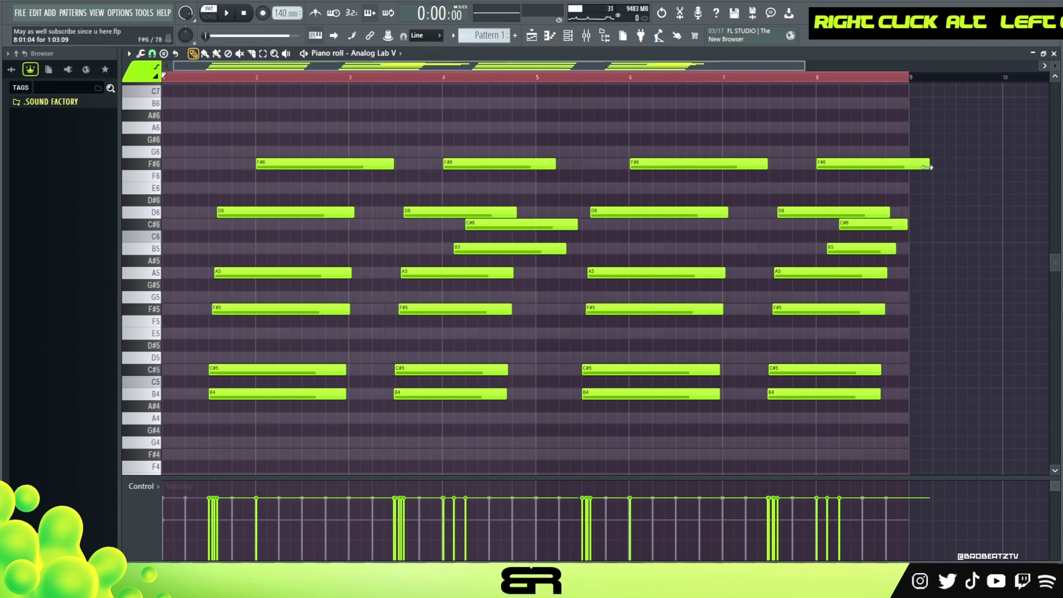
{"action": "left_click_drag", "start_coordinate": [927, 167], "coordinate": [906, 170]}
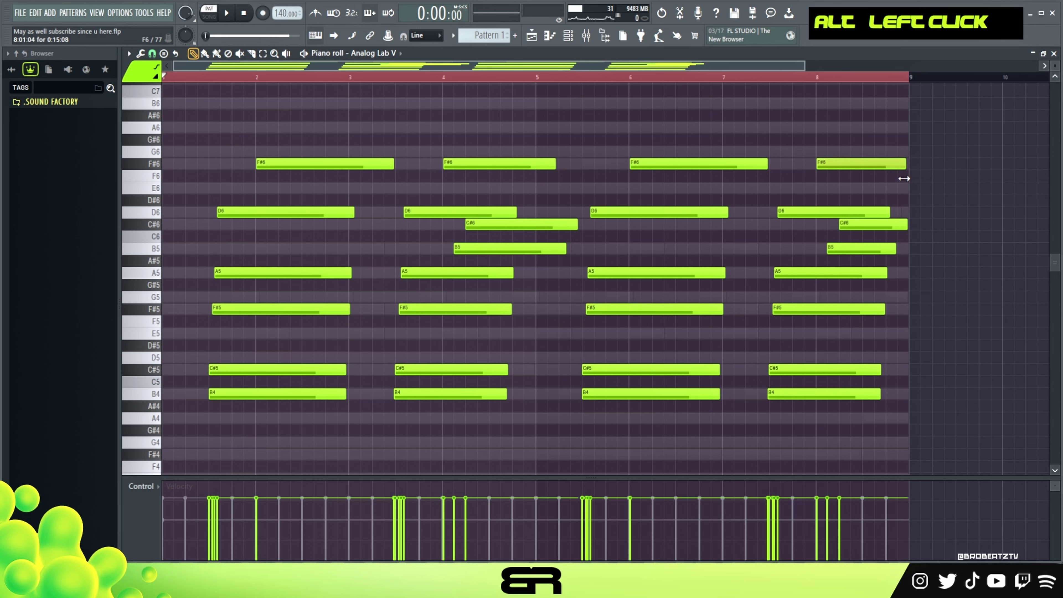
- Lower the third Analog Lab V channel's volume to 66% and play the pattern
{"action": "left_click", "coordinate": [569, 38]}
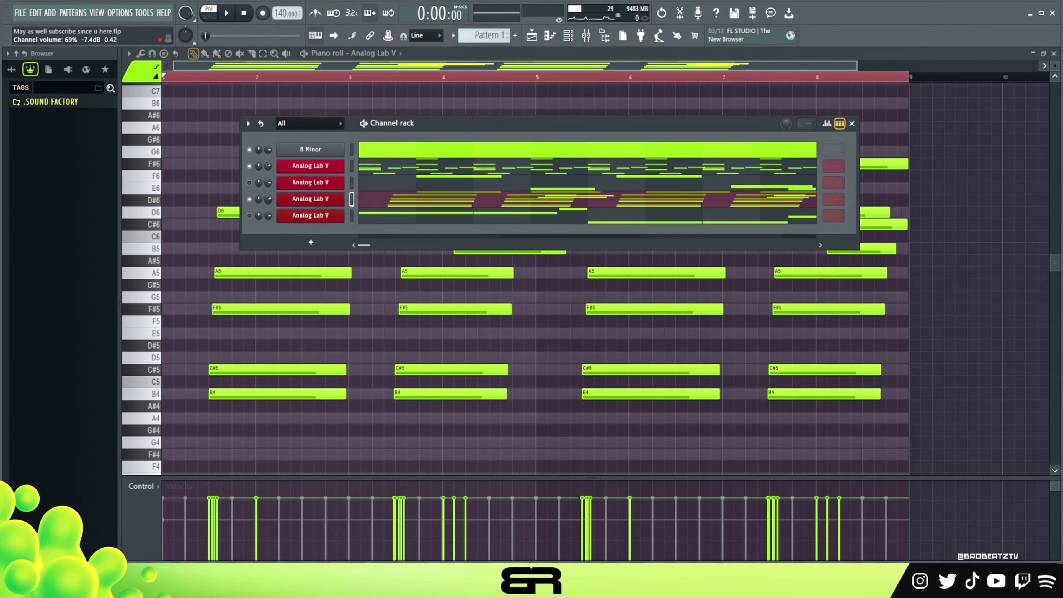
{"action": "key", "text": "space"}
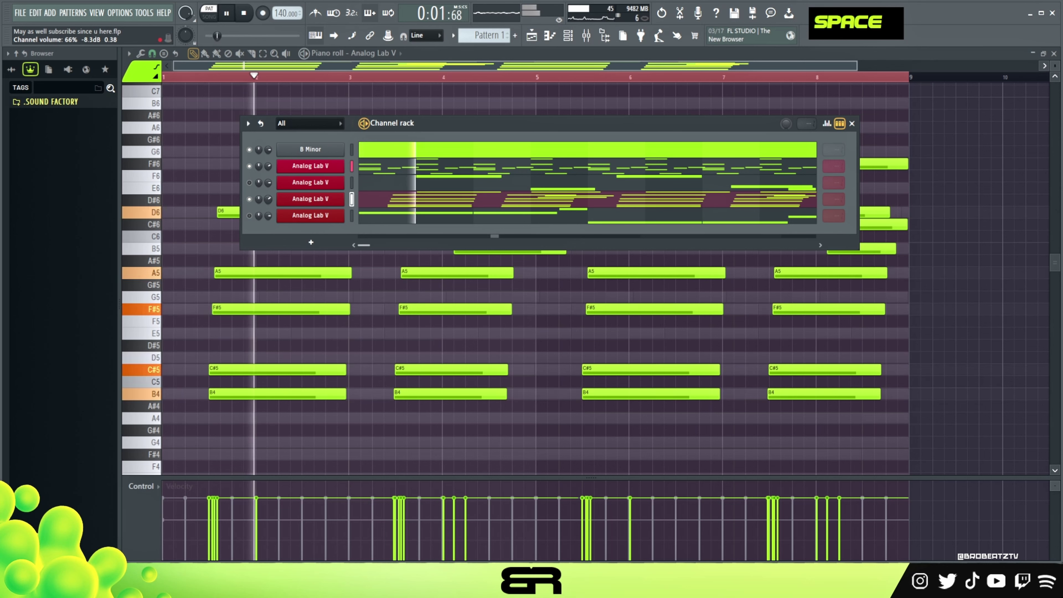
- Stop playback, re-enable all muted Analog Lab V channels, and reposition the channel rack slightly over the piano roll
{"action": "key", "text": "space"}
{"action": "key", "text": "space"}
{"action": "key", "text": "space"}
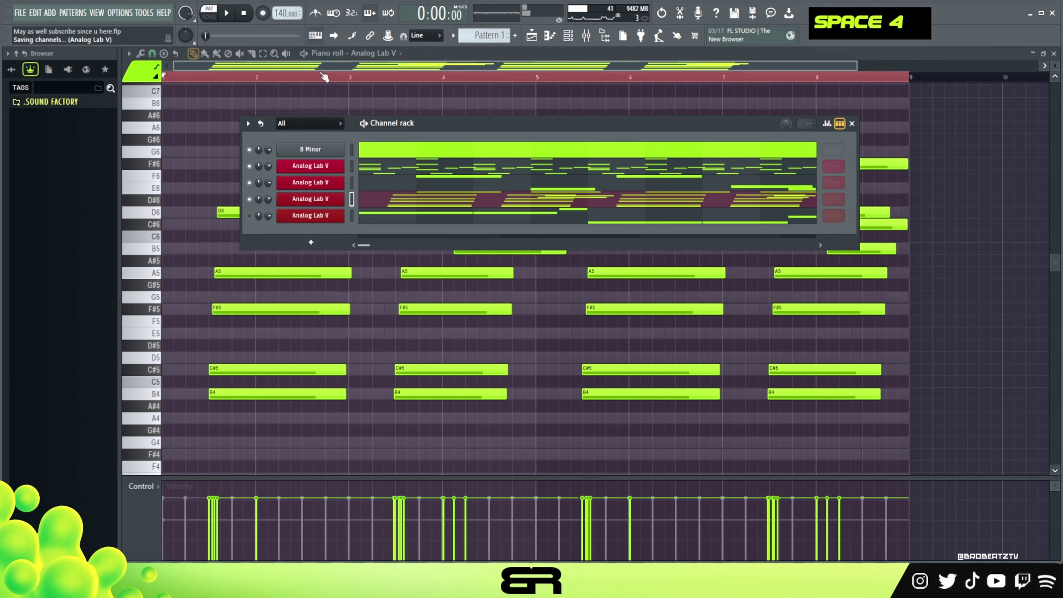
{"action": "double_click", "coordinate": [250, 19]}
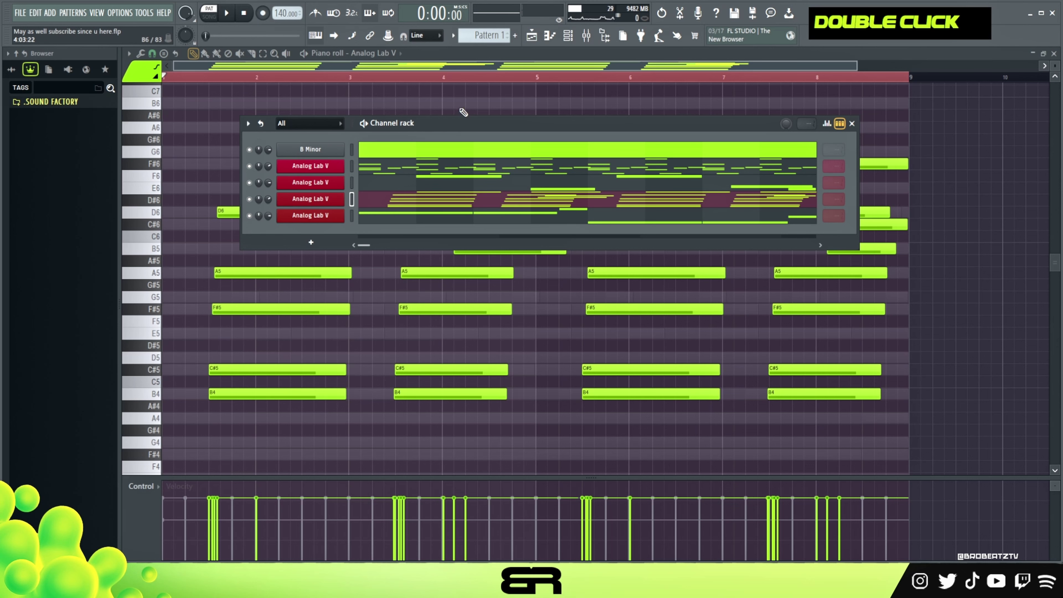
{"action": "left_click_drag", "start_coordinate": [456, 128], "coordinate": [430, 143]}
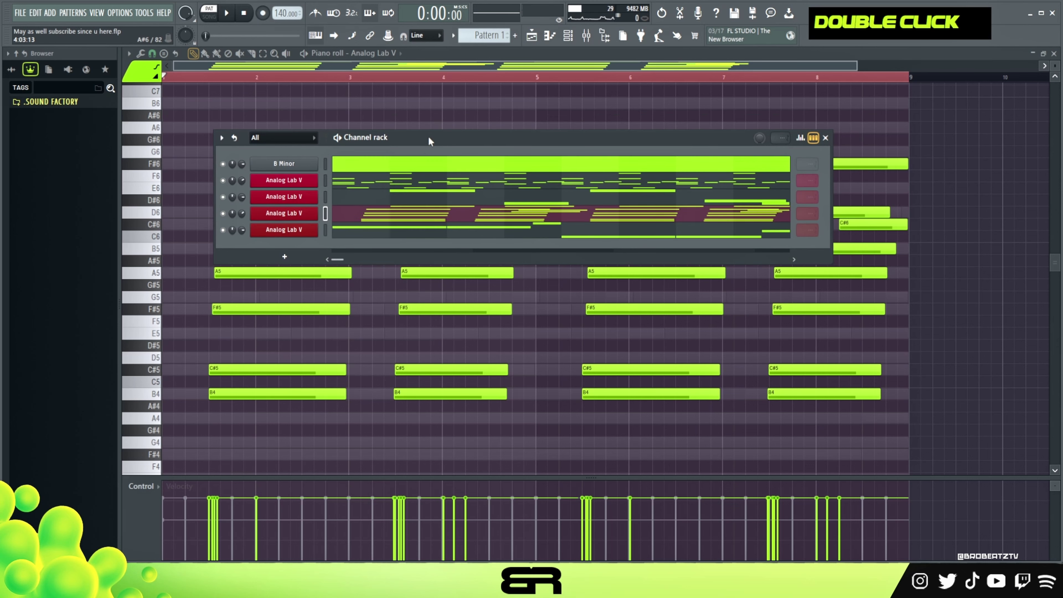
- Play the full pattern and examine the notes of the first and second Analog Lab V channels in the piano roll
{"action": "key", "text": "space"}
{"action": "left_click", "coordinate": [407, 183]}
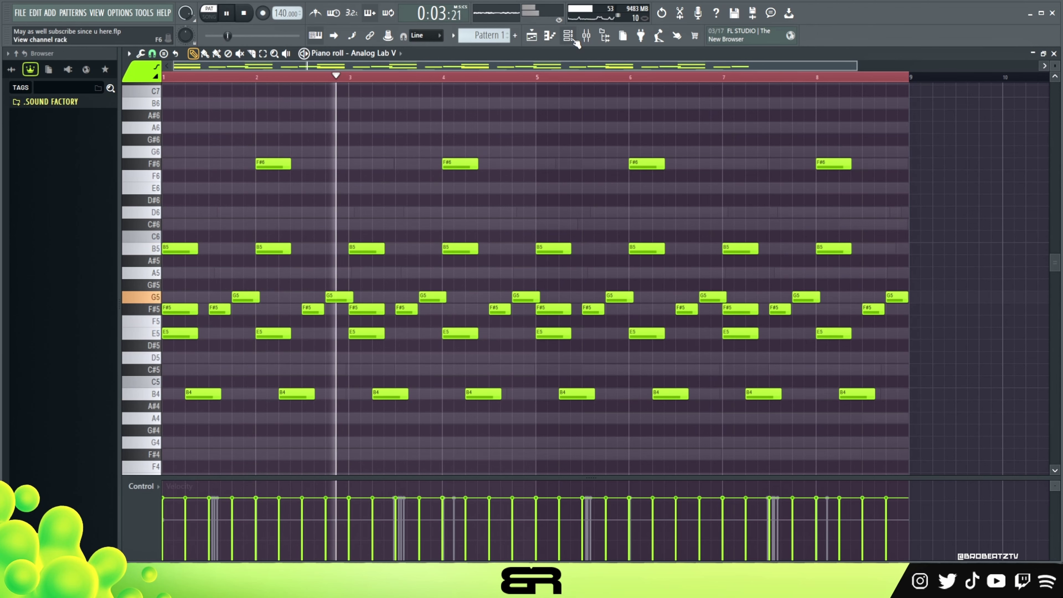
{"action": "key", "text": "F6"}
{"action": "left_click", "coordinate": [450, 196]}
{"action": "scroll", "coordinate": [519, 280], "scroll_direction": "up", "scroll_amount": 2}
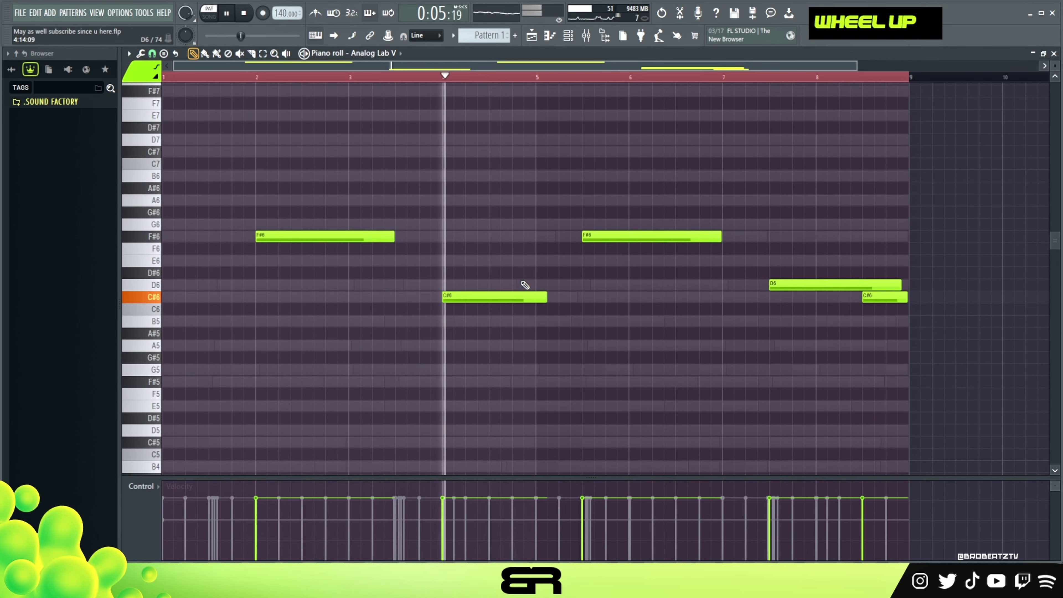
- Examine the third channel's strummed chords and the fourth channel's bass line during playback, and stop with the channel rack shown
{"action": "left_click", "coordinate": [568, 36]}
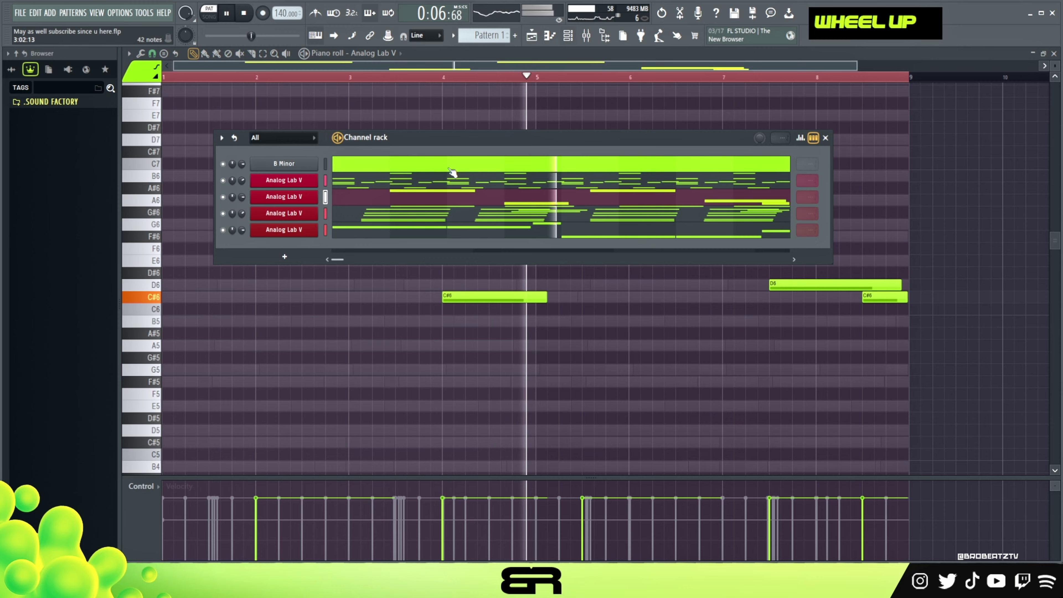
{"action": "left_click", "coordinate": [403, 215]}
{"action": "scroll", "coordinate": [437, 255], "scroll_direction": "down", "scroll_amount": 3}
{"action": "scroll", "coordinate": [438, 254], "scroll_direction": "up", "scroll_amount": 1}
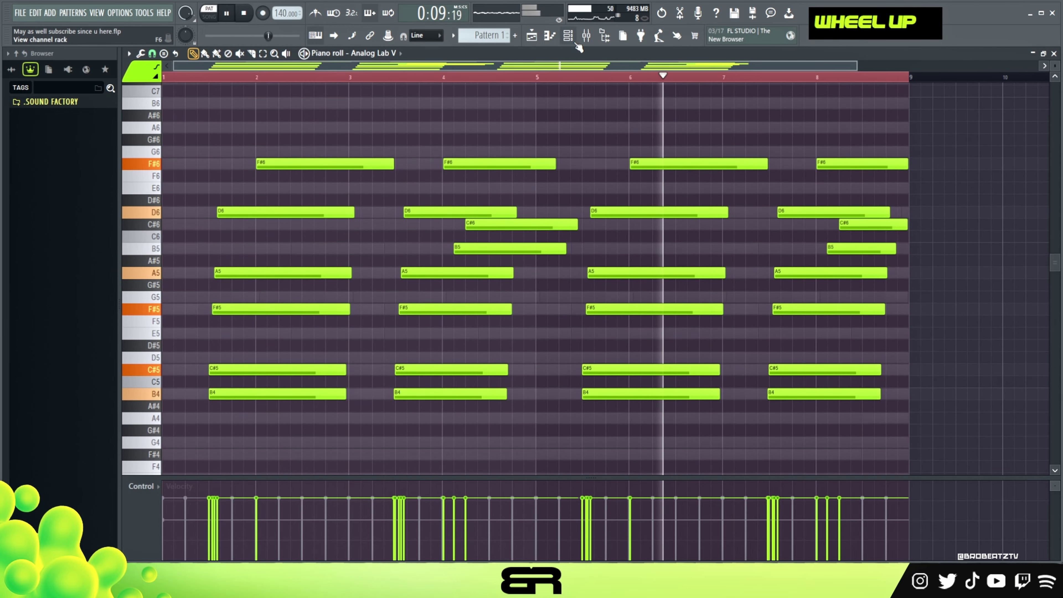
{"action": "key", "text": "F6"}
{"action": "left_click", "coordinate": [423, 230]}
{"action": "scroll", "coordinate": [423, 246], "scroll_direction": "down", "scroll_amount": 2}
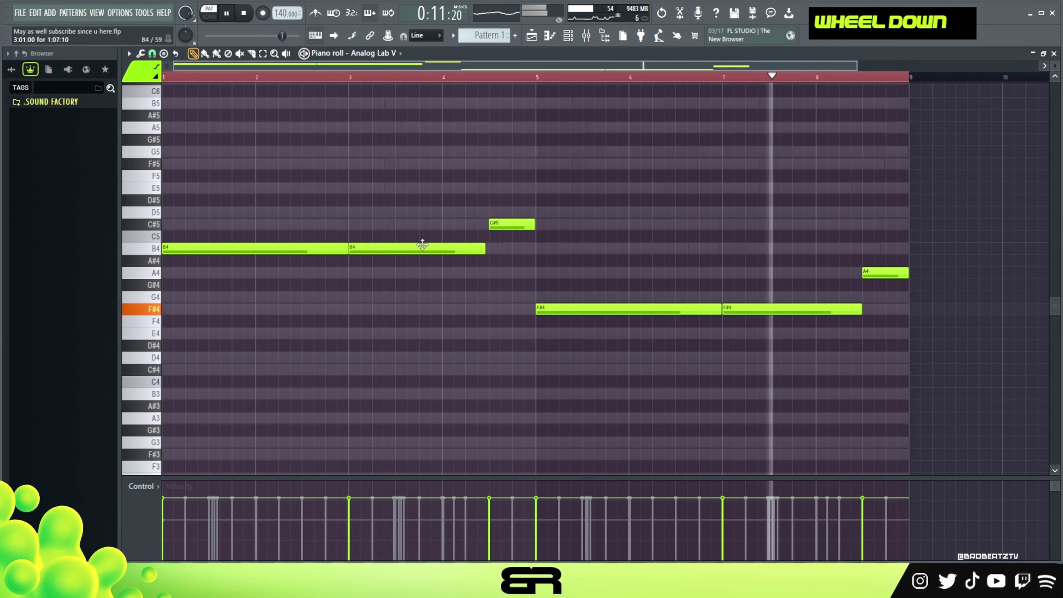
{"action": "scroll", "coordinate": [425, 245], "scroll_direction": "up", "scroll_amount": 1}
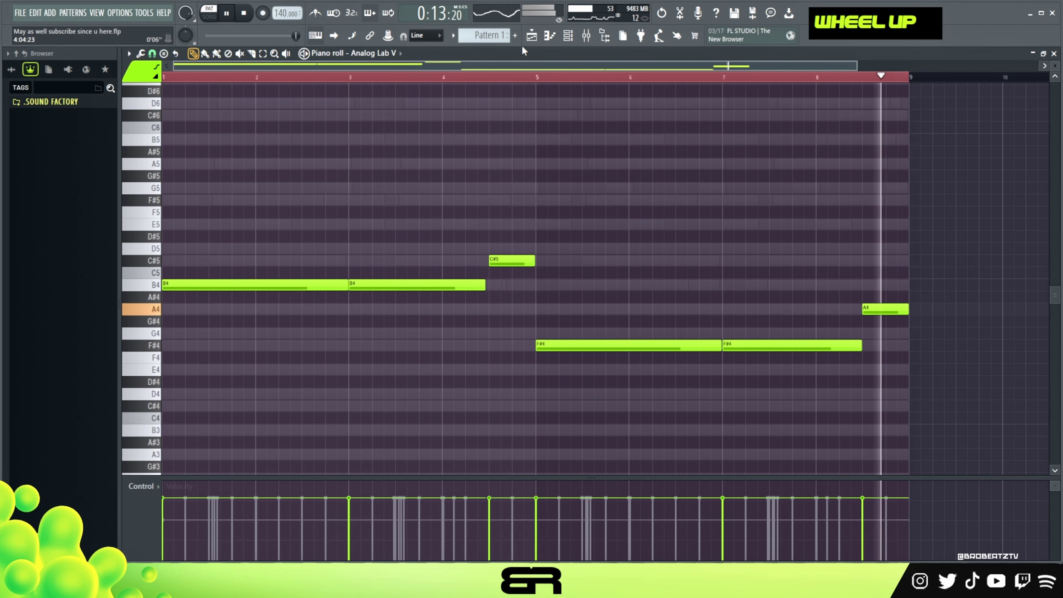
{"action": "left_click", "coordinate": [568, 36]}
{"action": "key", "text": "space"}
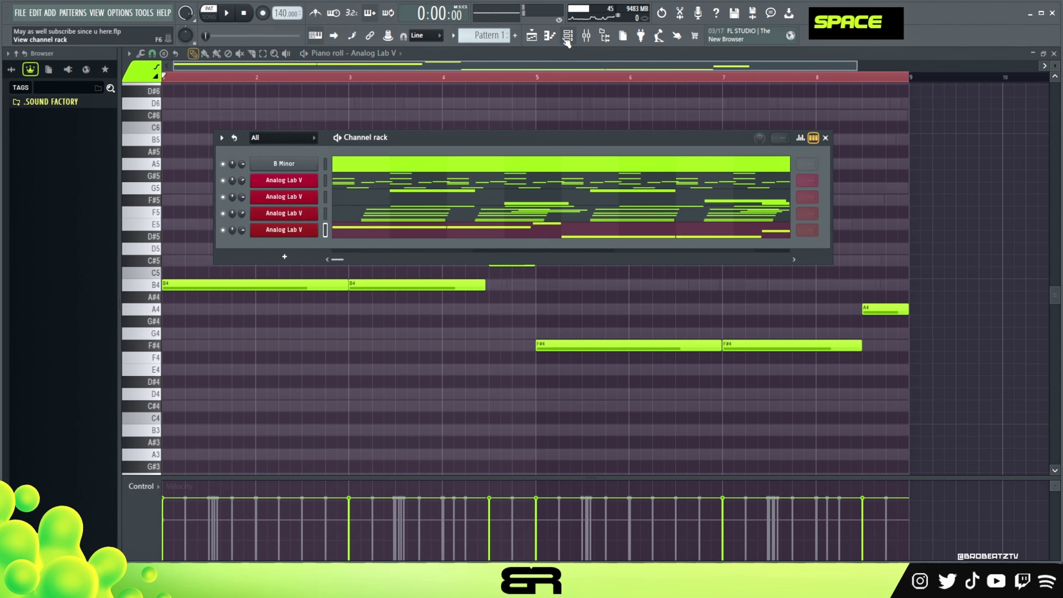